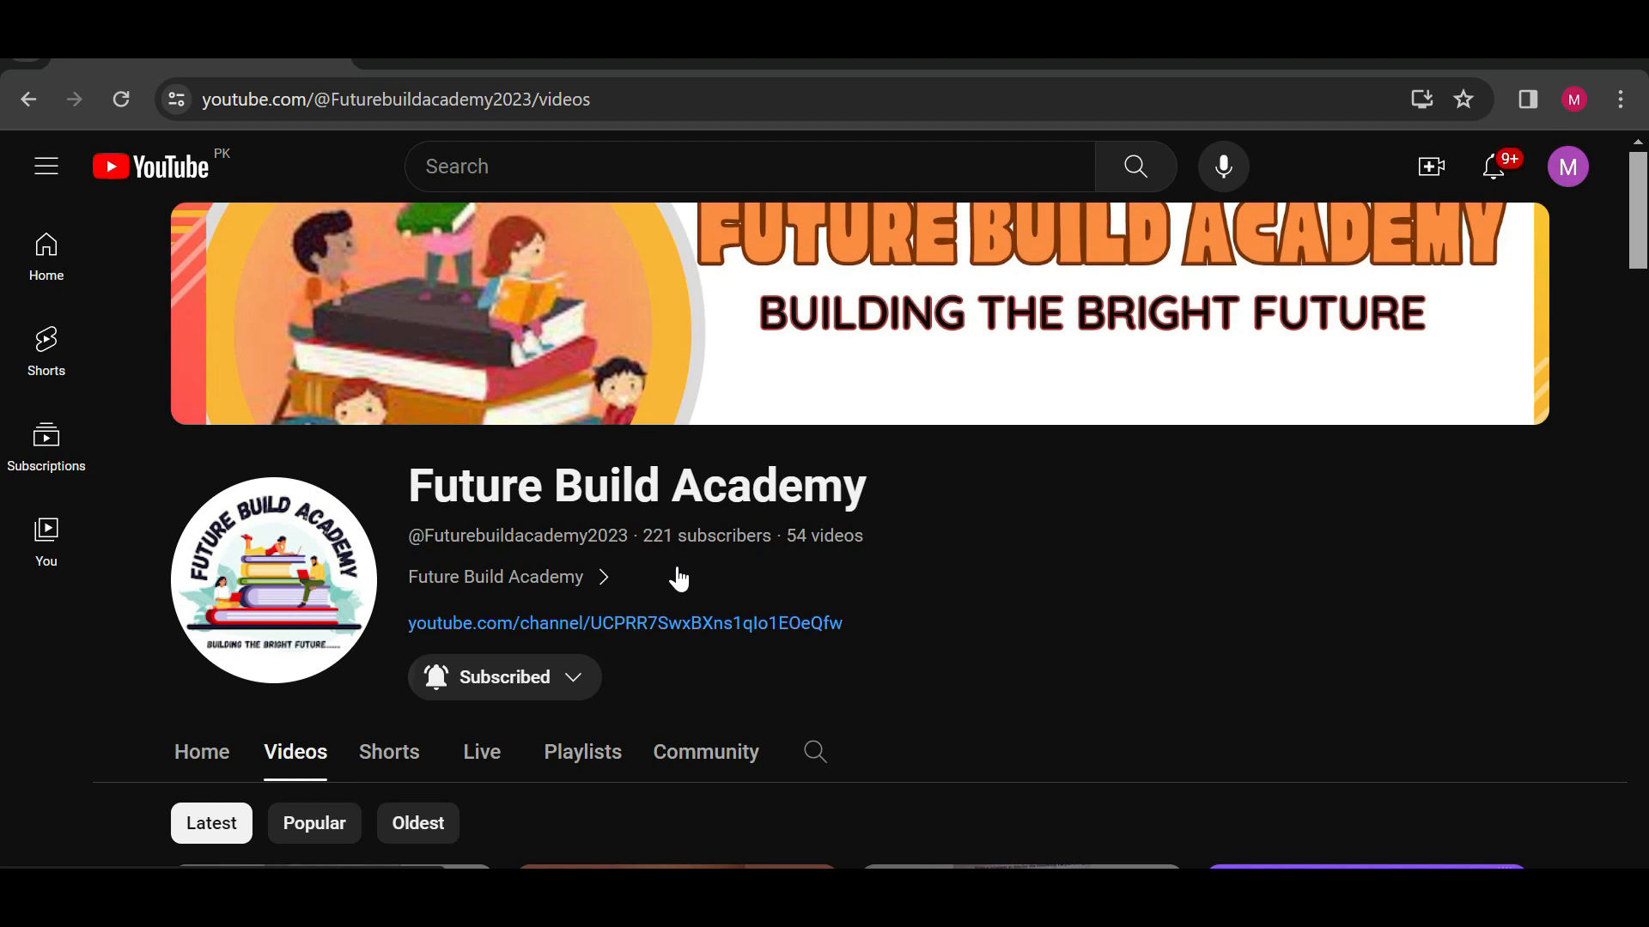
# Step: Look through the uploaded videos on the Future Build Academy channel down to the oldest entries and return to the channel header
pyautogui.scroll(-10, 678, 580)
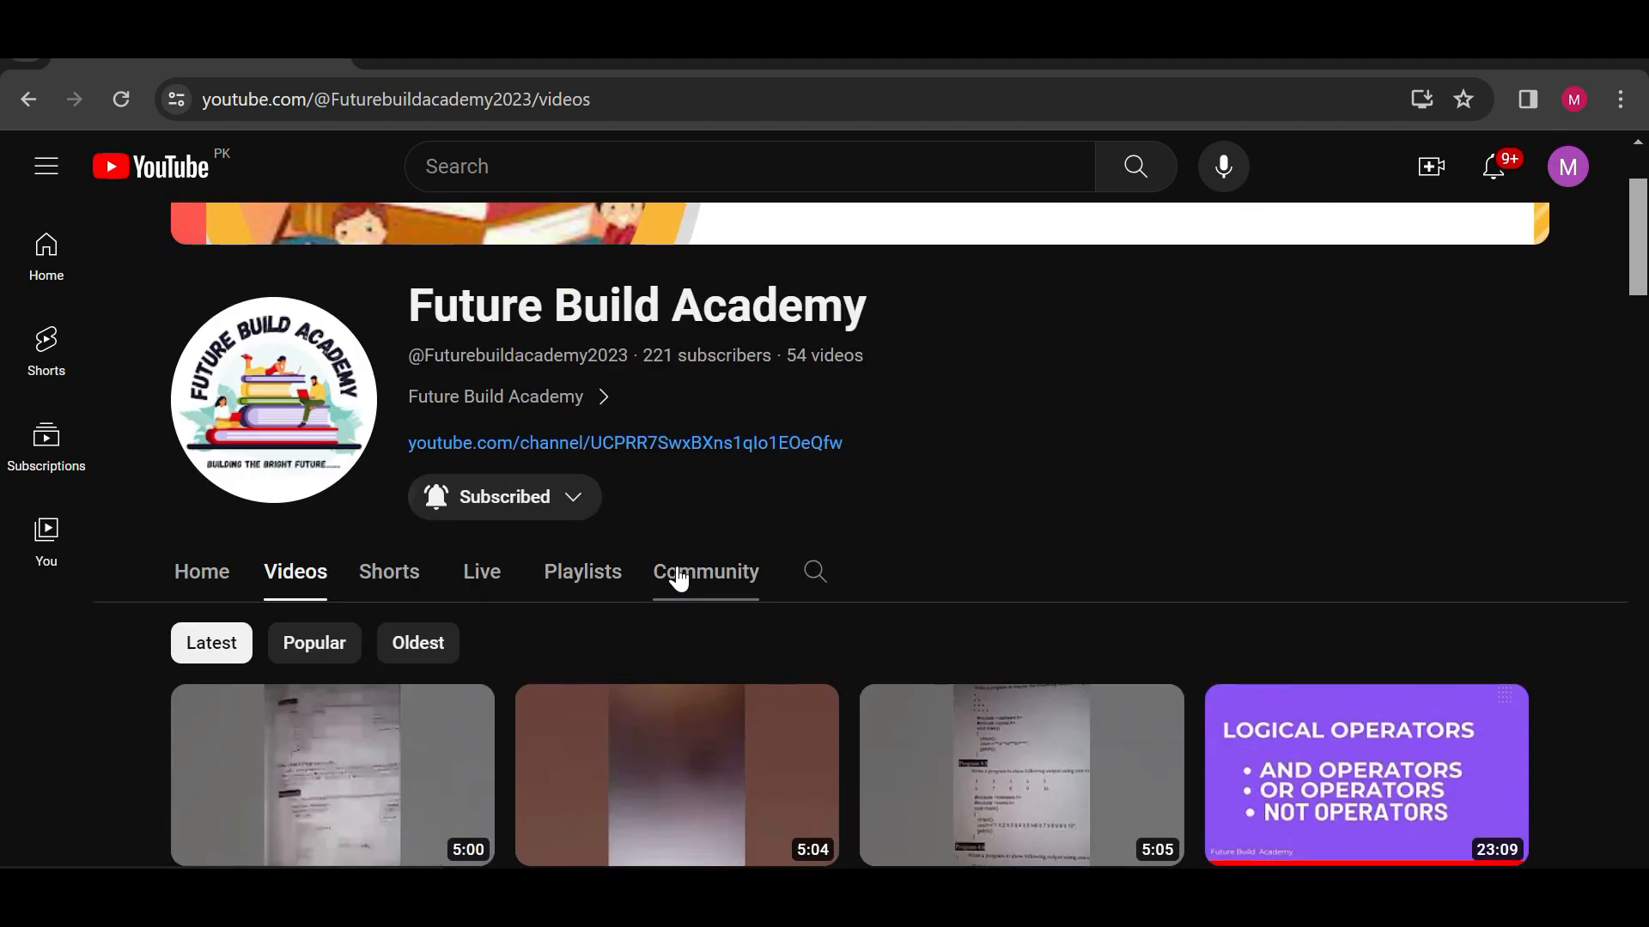
pyautogui.scroll(-6, 679, 577)
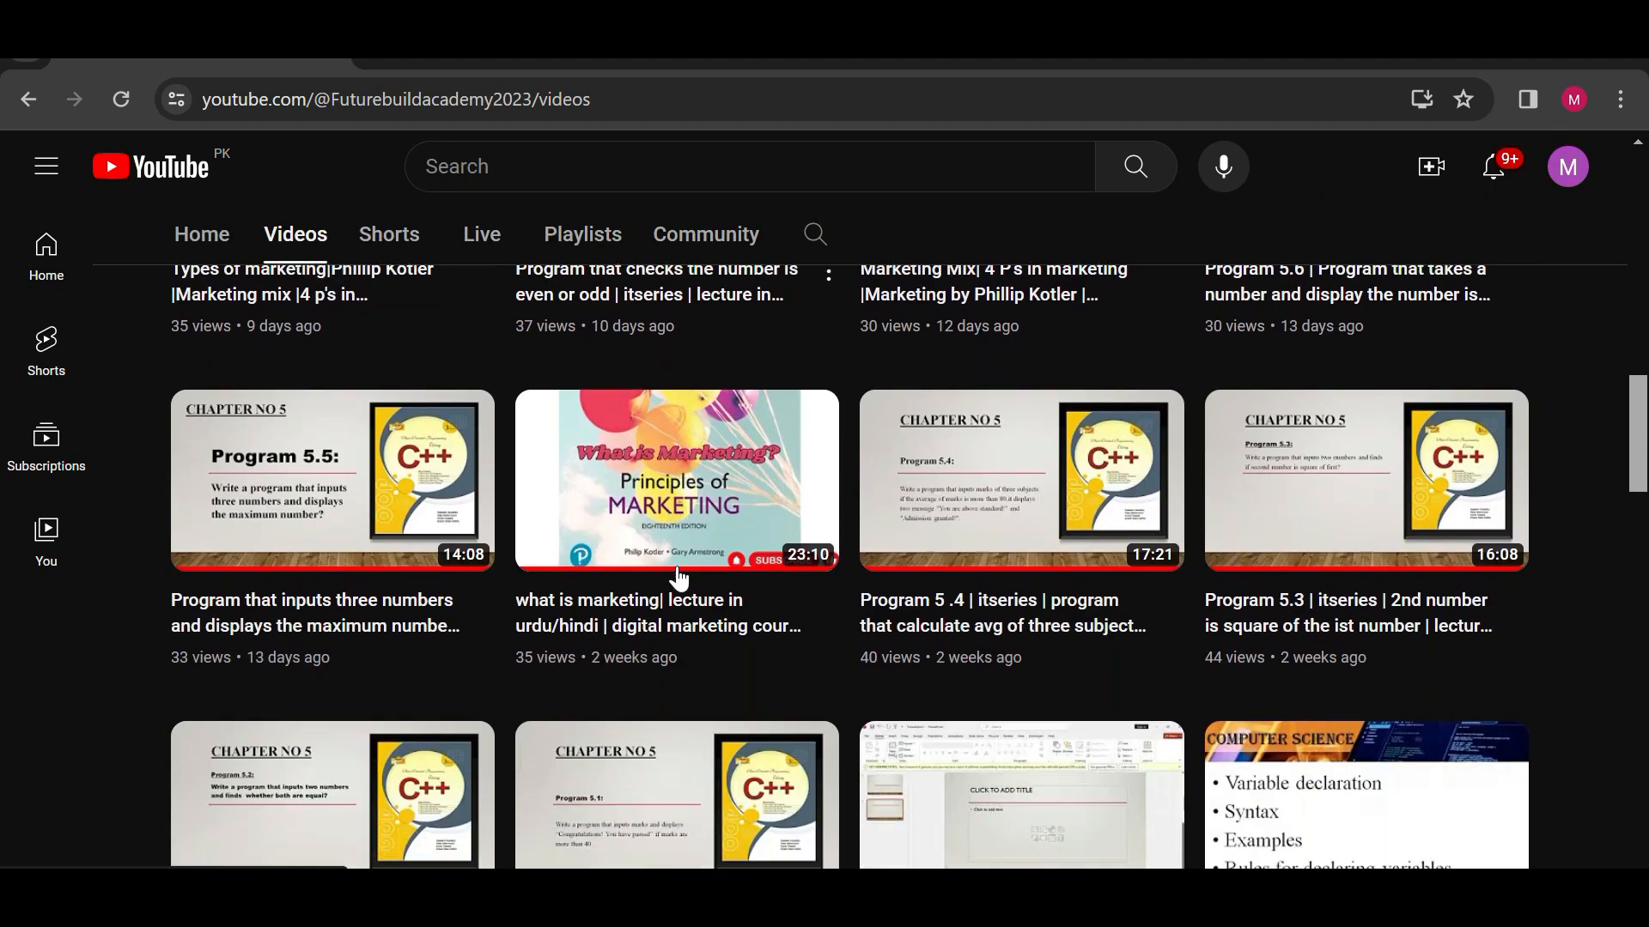
pyautogui.scroll(-5, 676, 574)
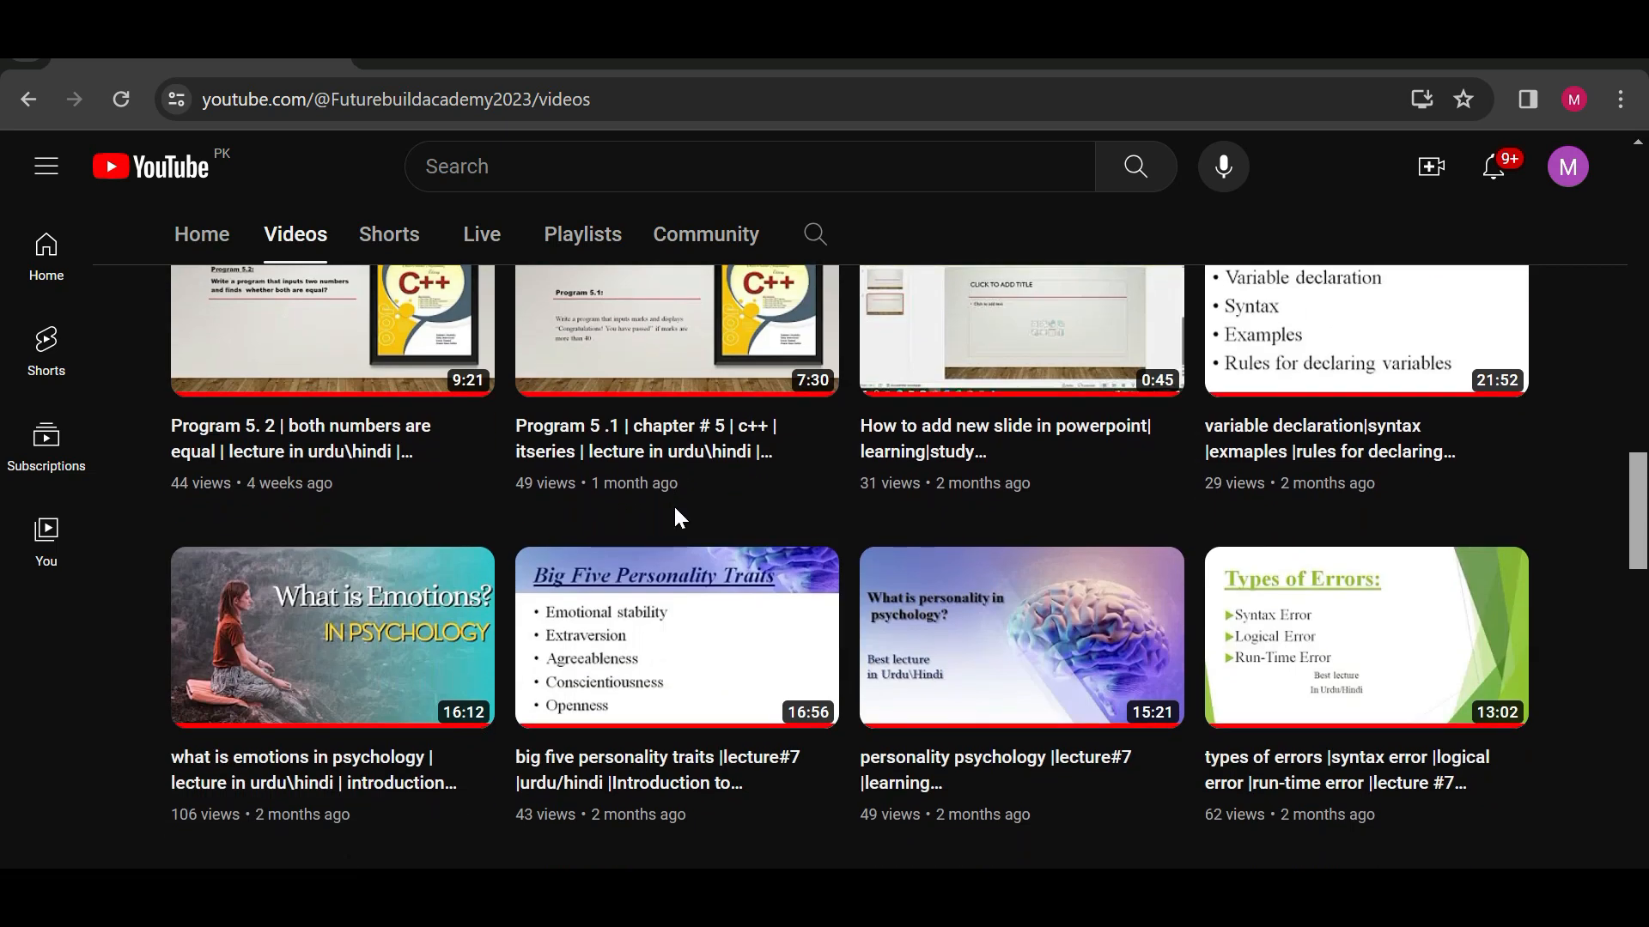
pyautogui.scroll(-3, 675, 515)
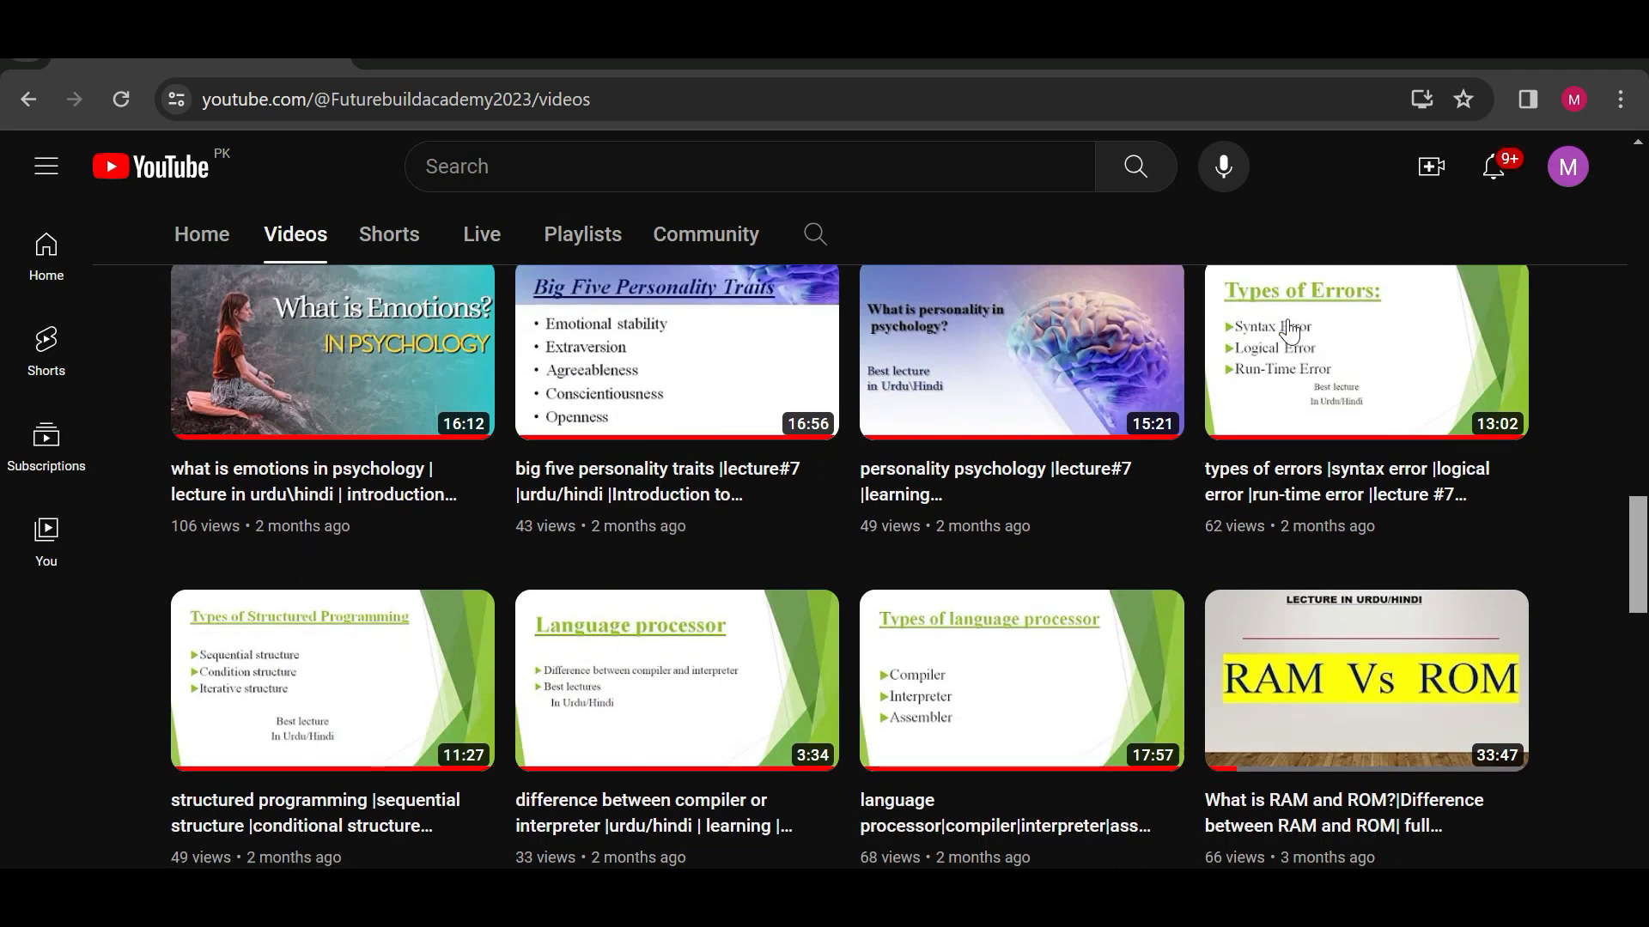
pyautogui.scroll(-6, 963, 678)
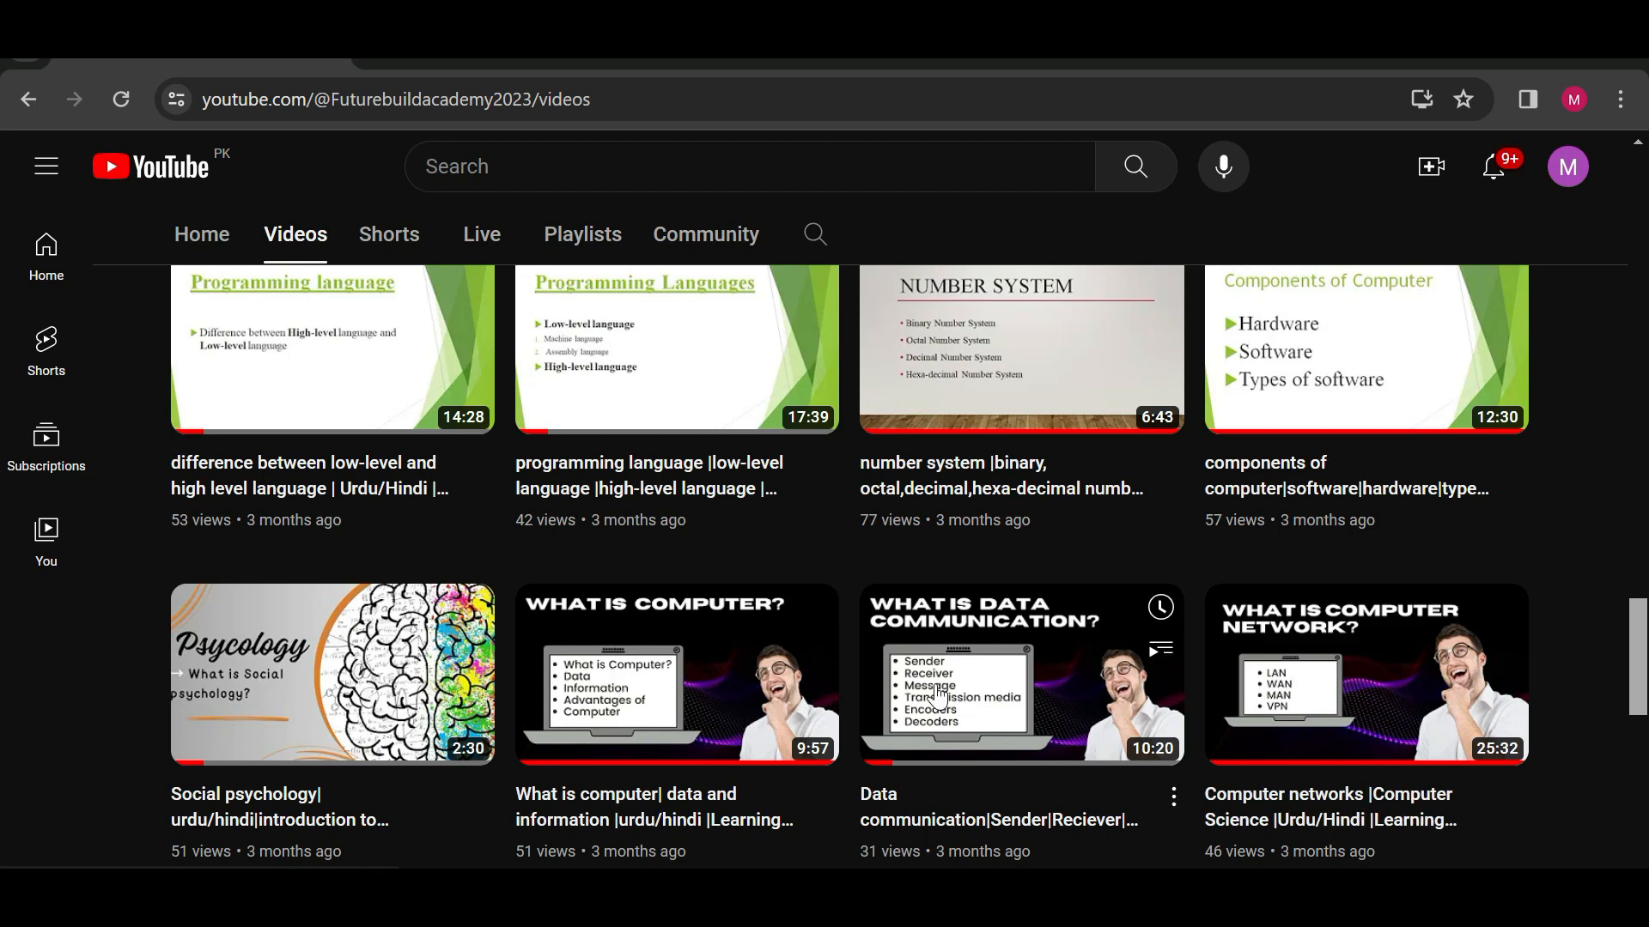
pyautogui.scroll(-7, 936, 691)
pyautogui.scroll(-5, 936, 687)
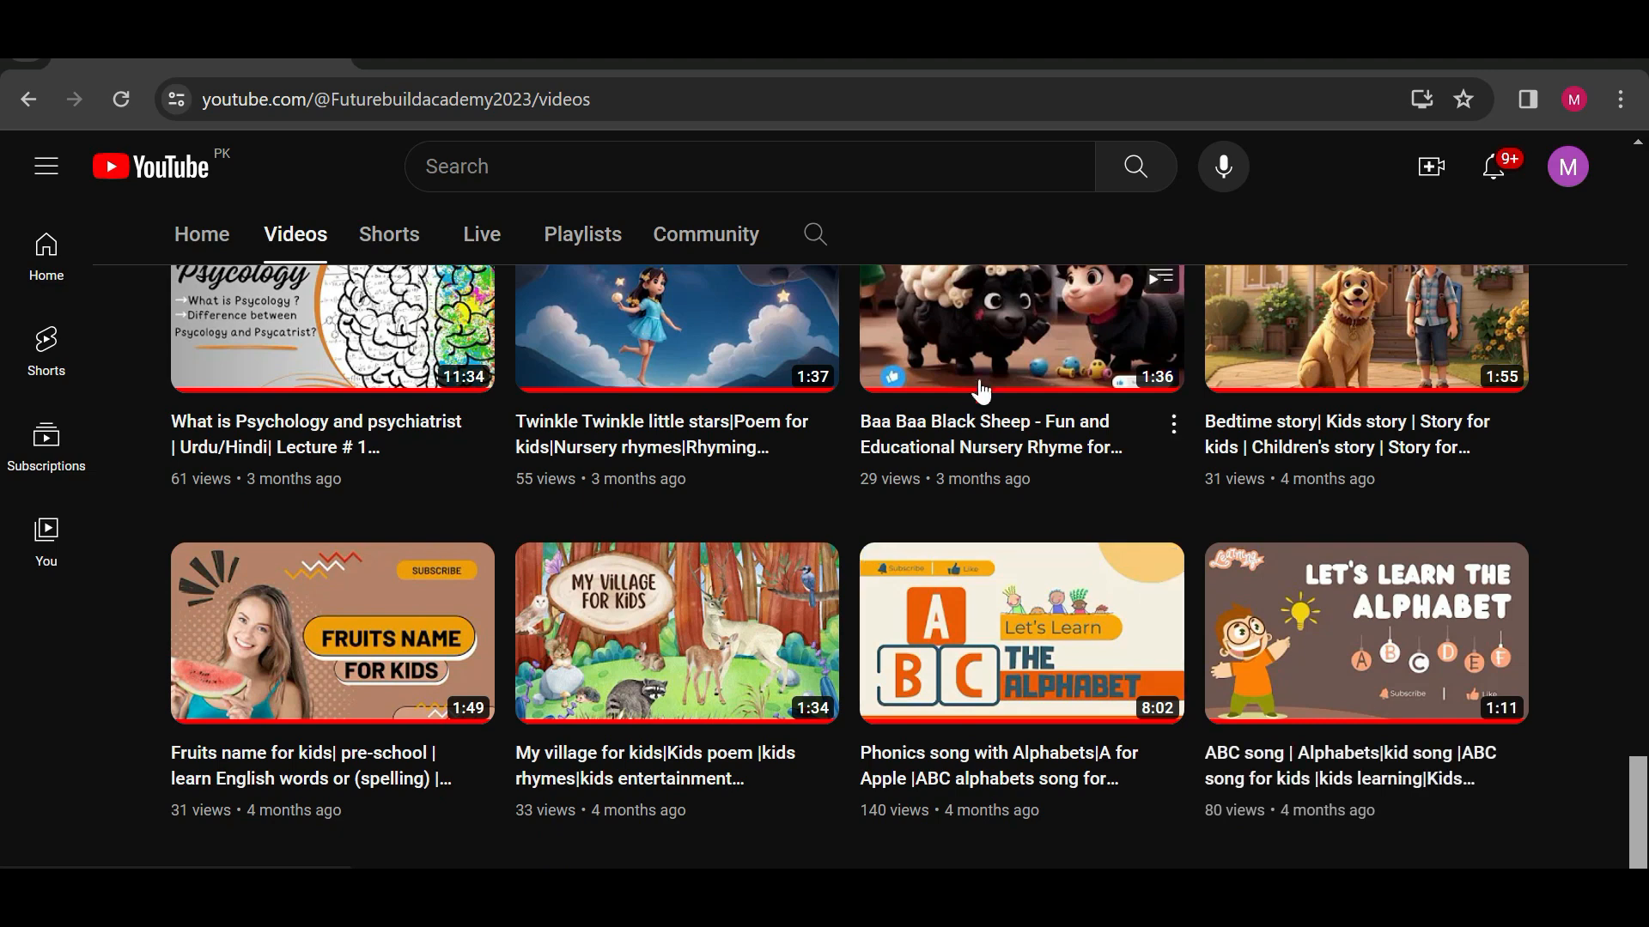
pyautogui.scroll(8, 769, 457)
pyautogui.scroll(20, 769, 458)
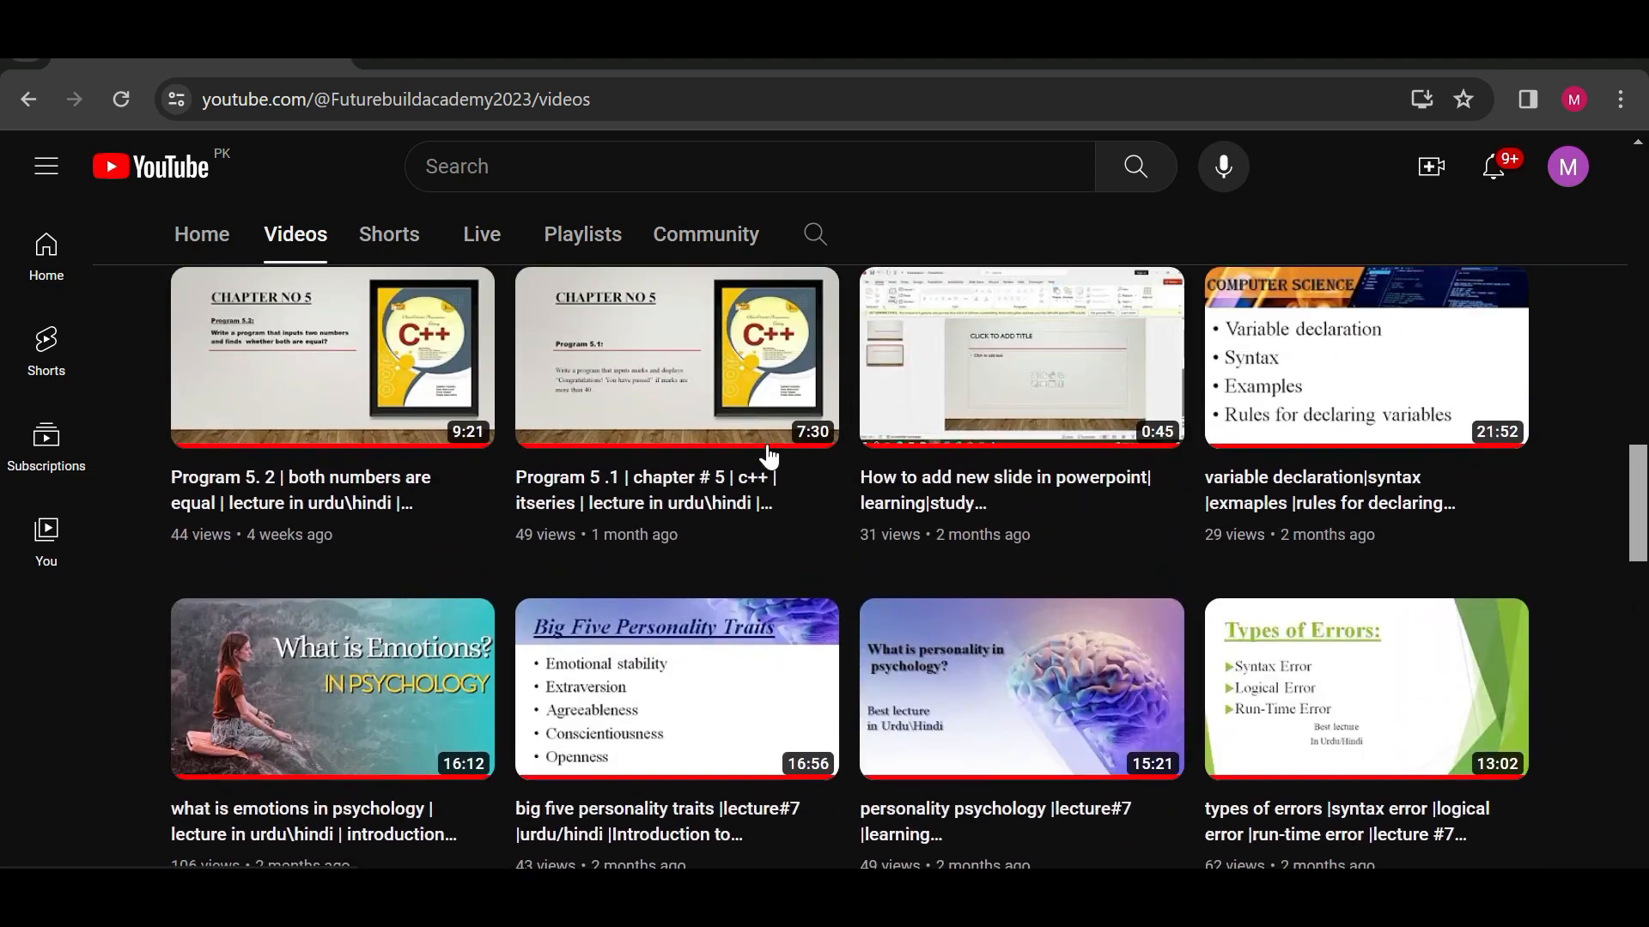
pyautogui.scroll(5, 771, 455)
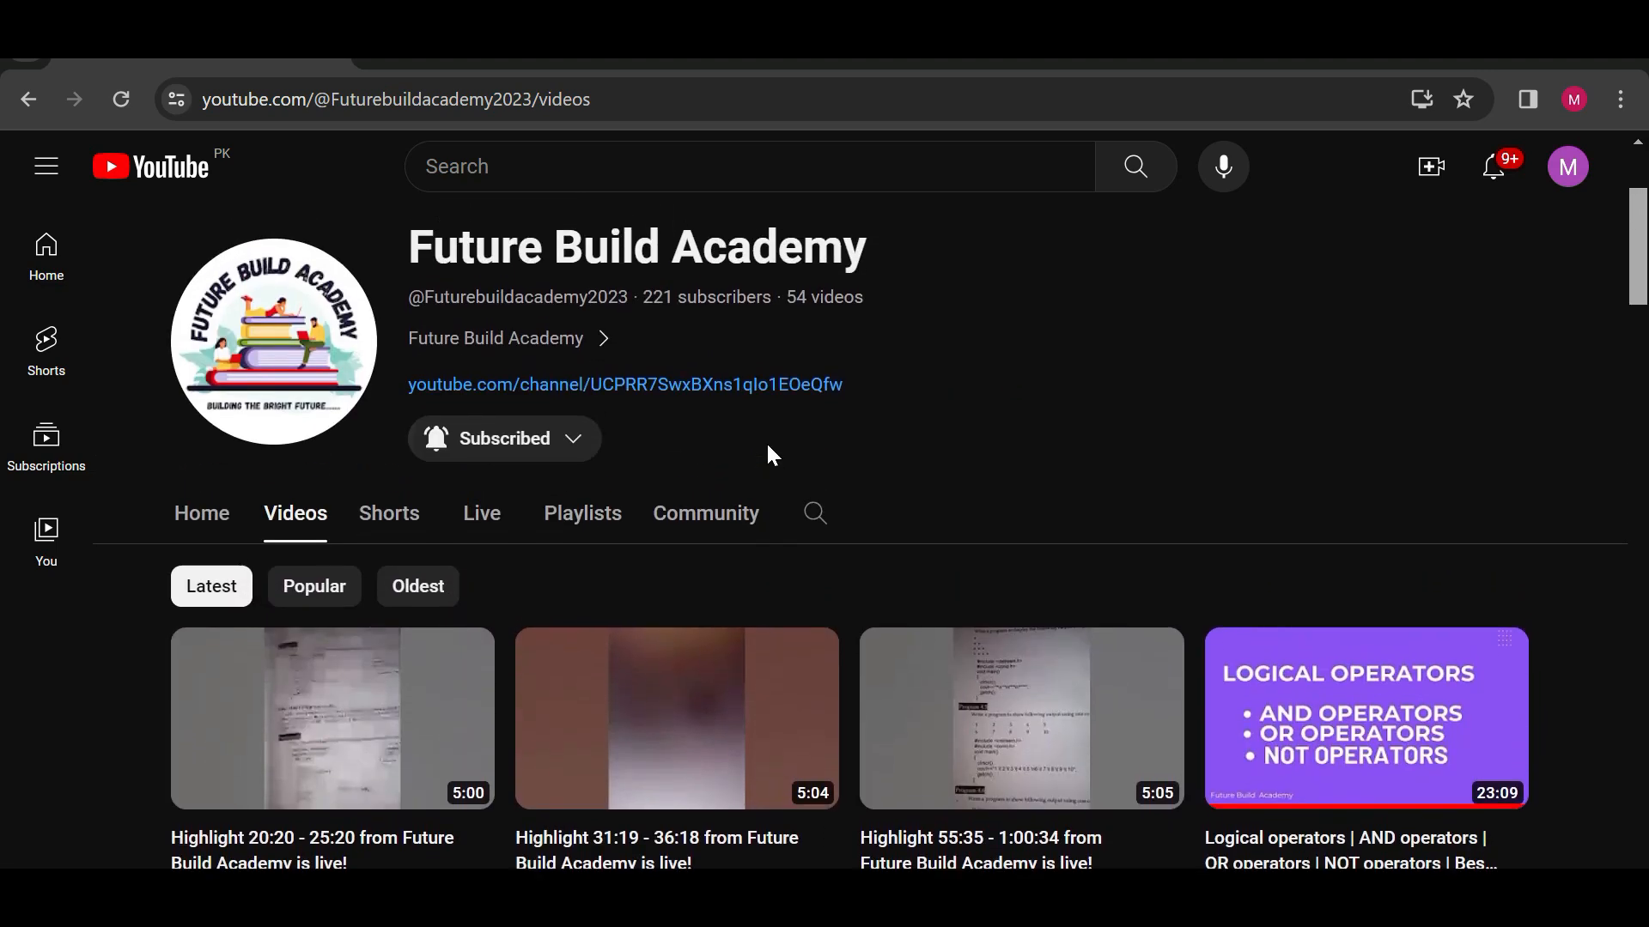
pyautogui.scroll(1, 765, 440)
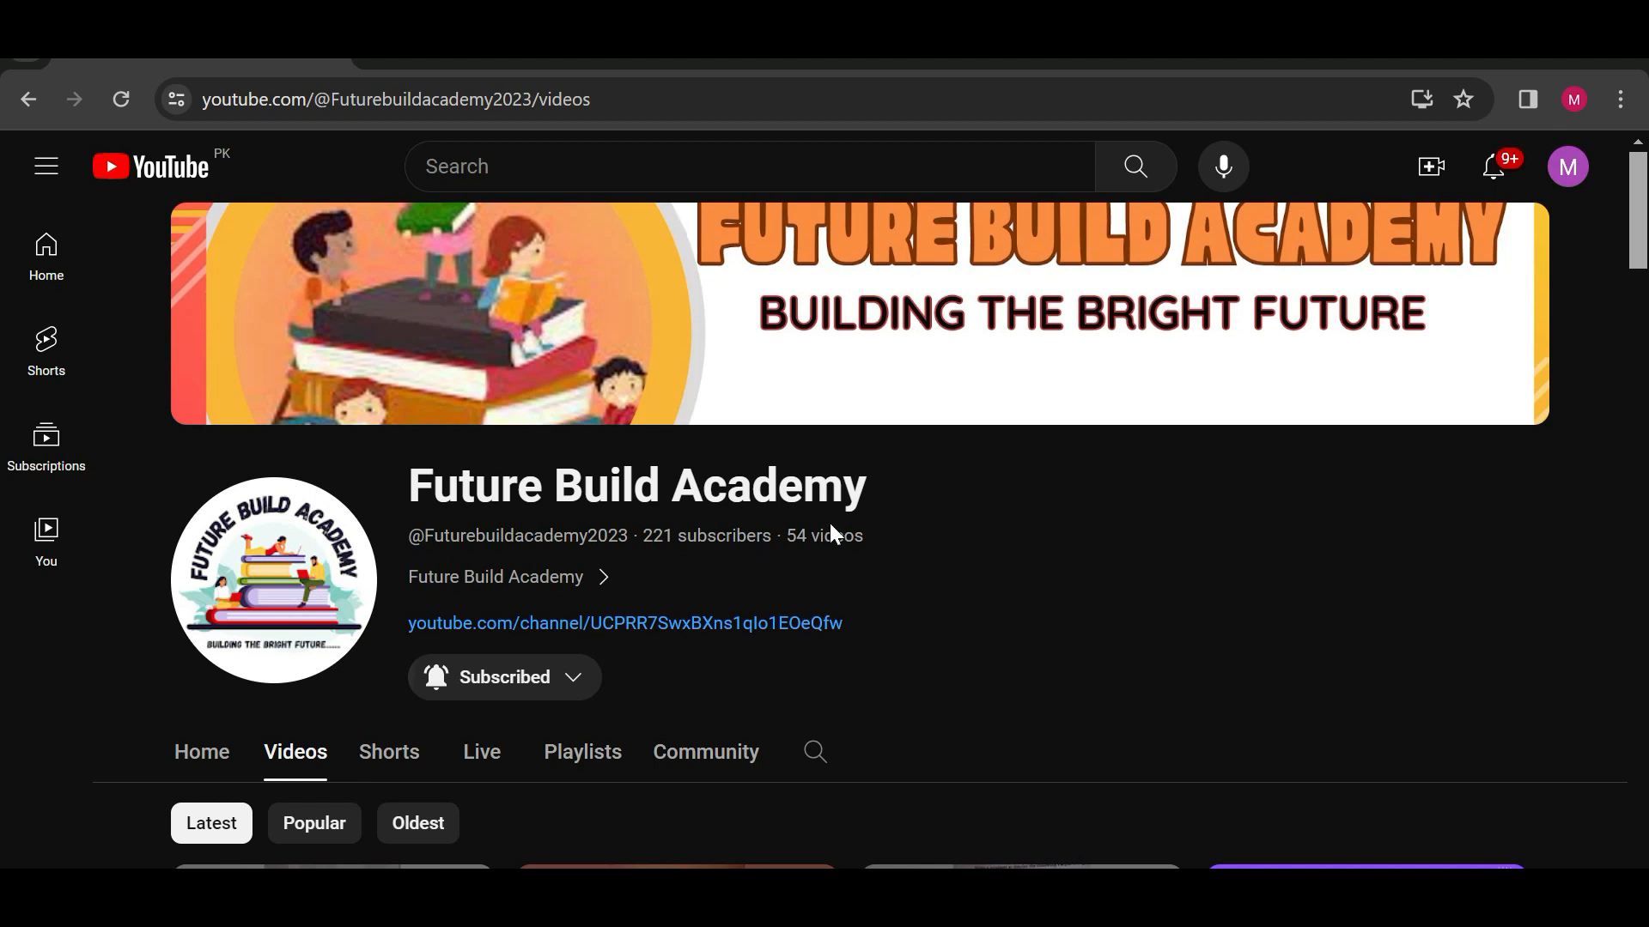
# Step: Switch to the Word document Document2 and enter "Welcome to" and "Future build academy" on separate lines
pyautogui.moveTo(980, 906)
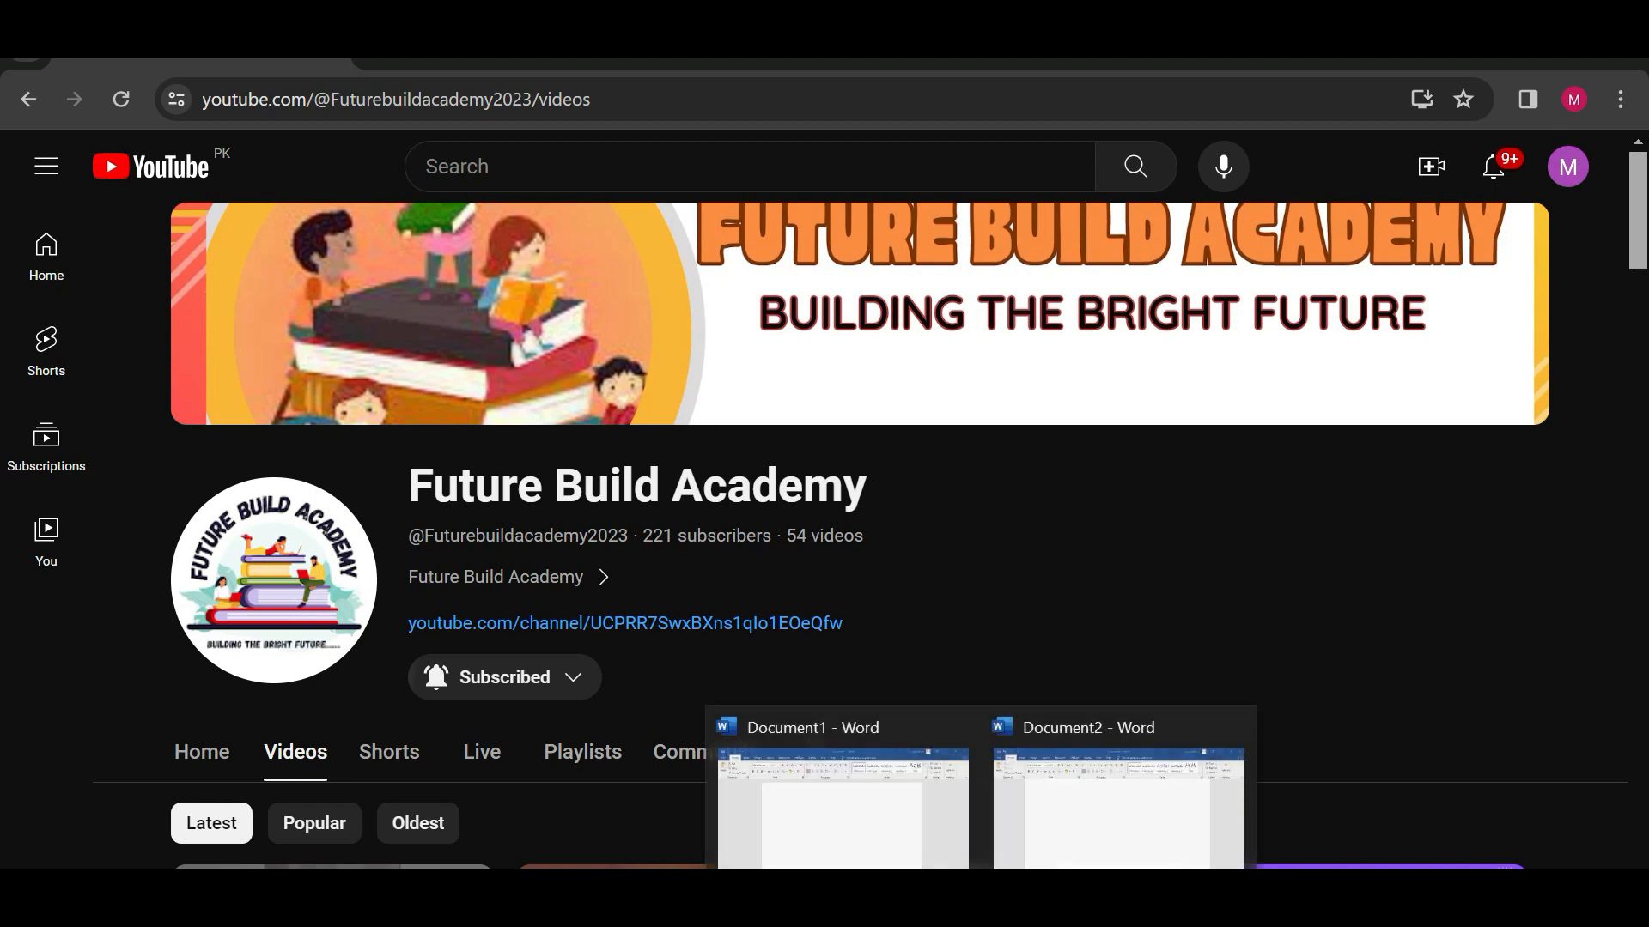
pyautogui.click(1028, 829)
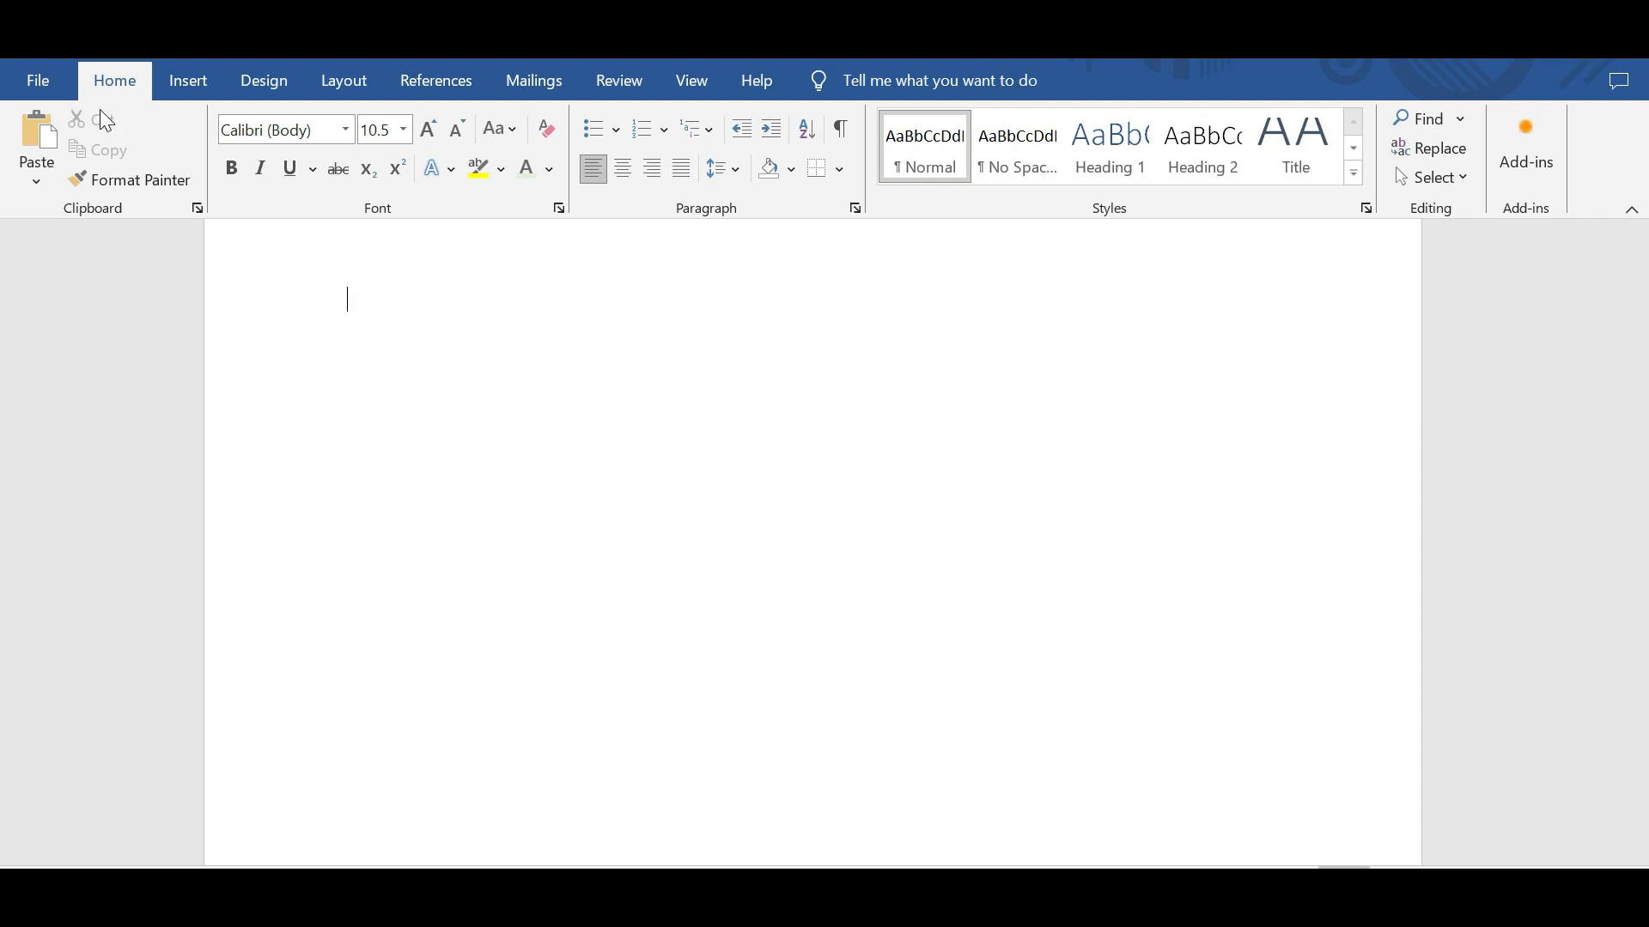
pyautogui.click(407, 346)
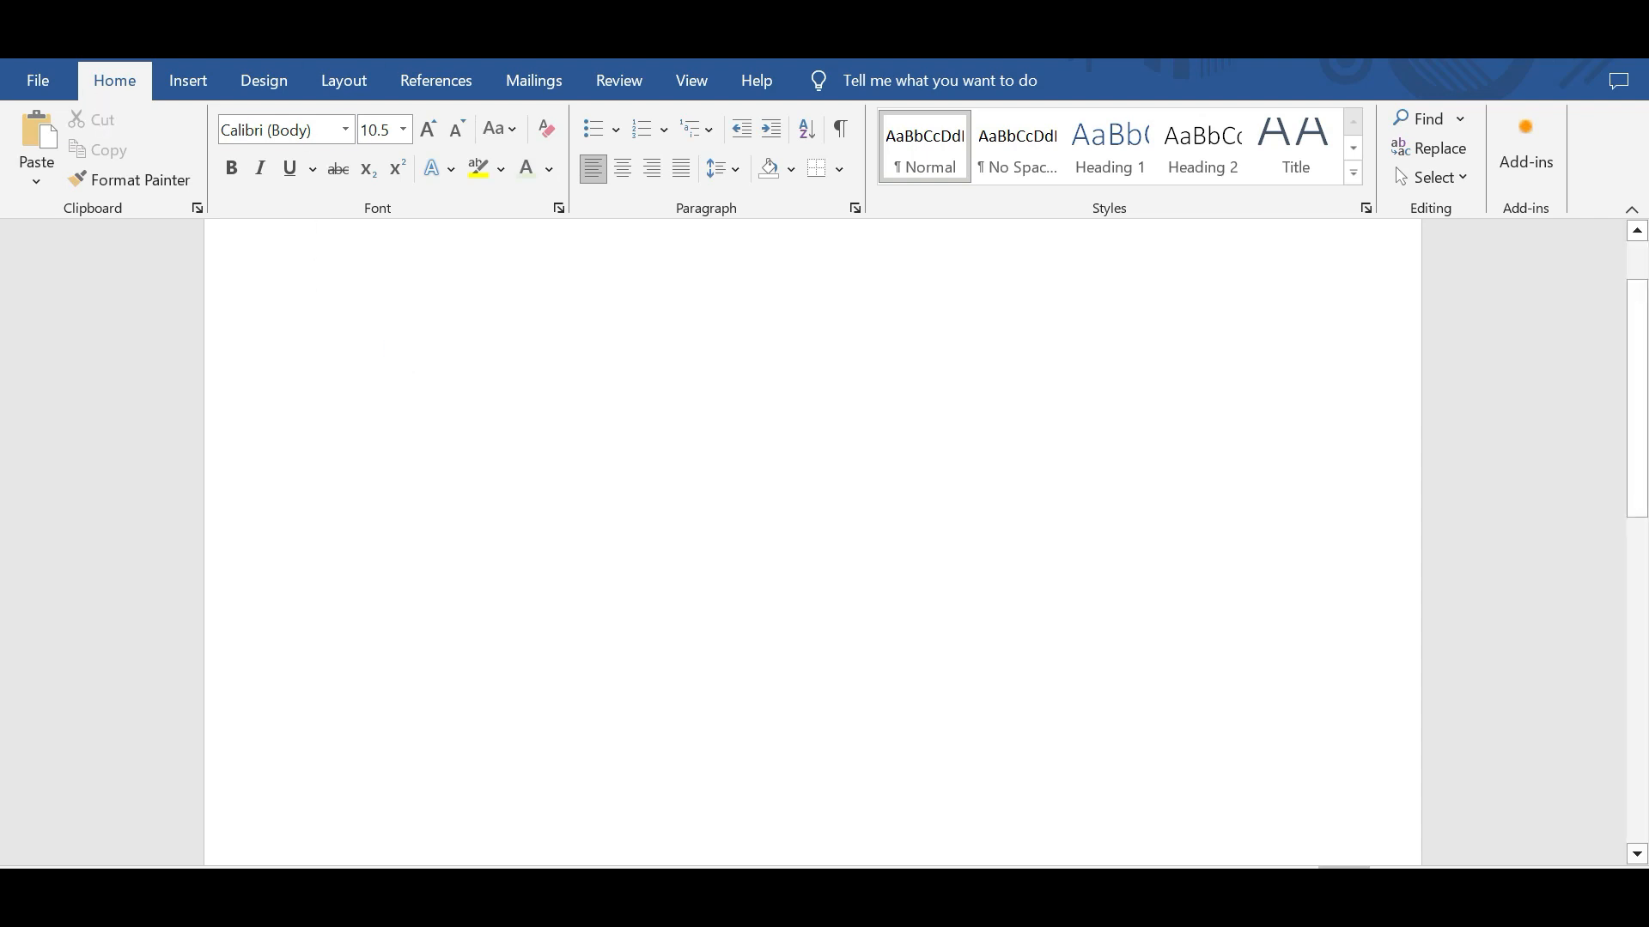
pyautogui.write('Welcome b')
pyautogui.press('BackSpace')
pyautogui.write('to')
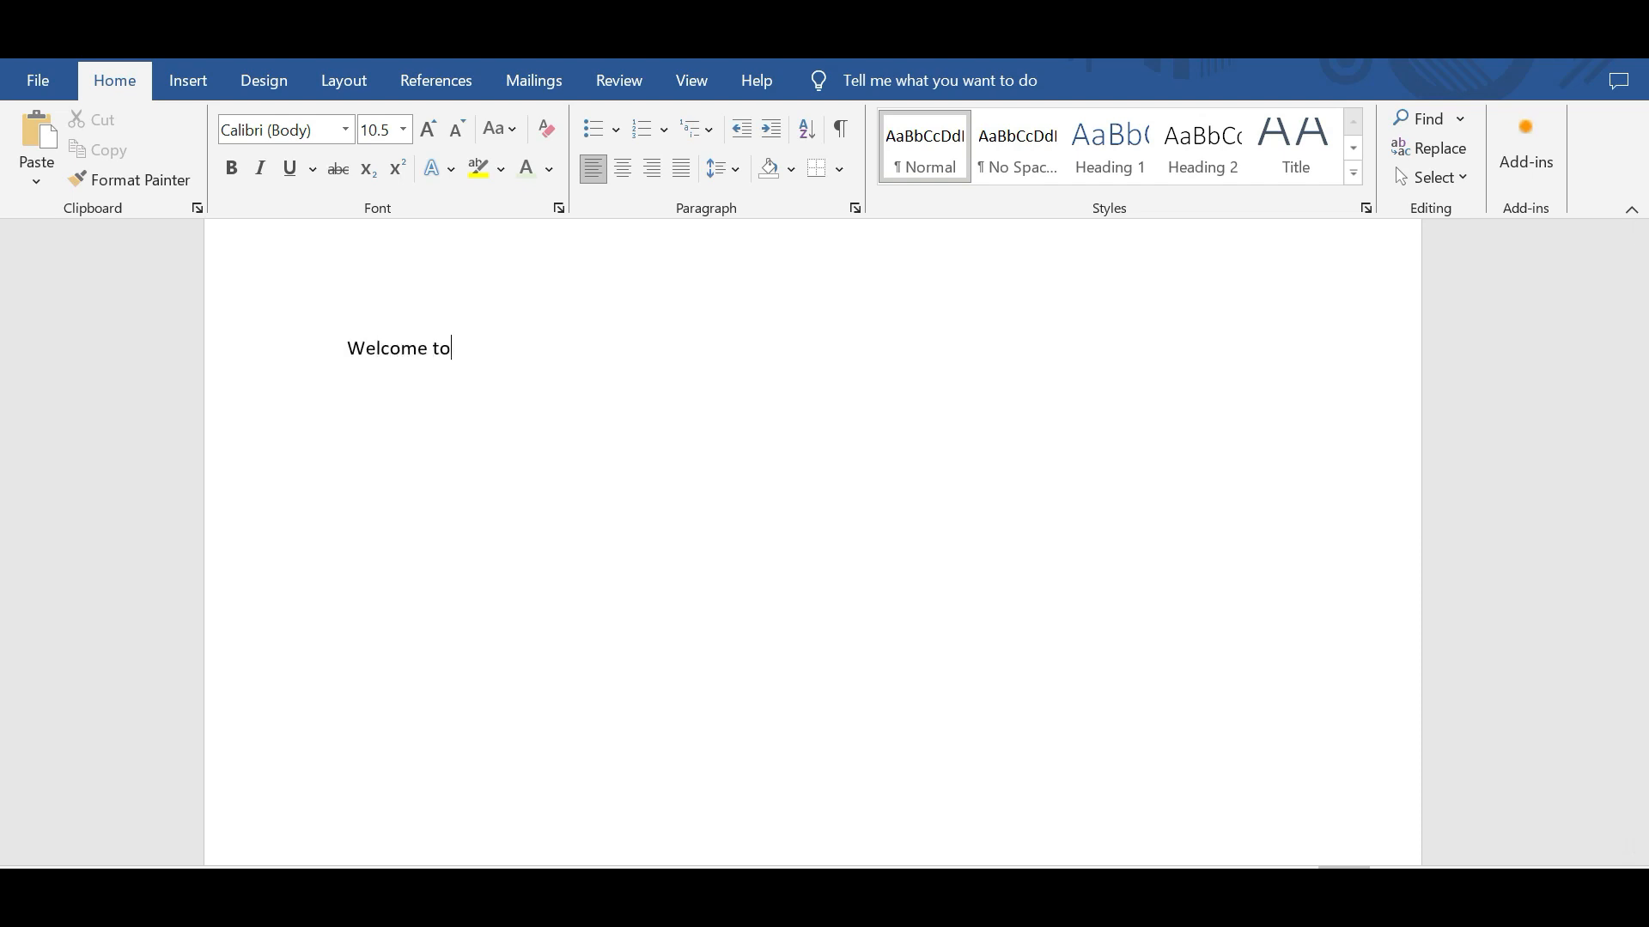
pyautogui.press('Return')
pyautogui.write('Future build academy')
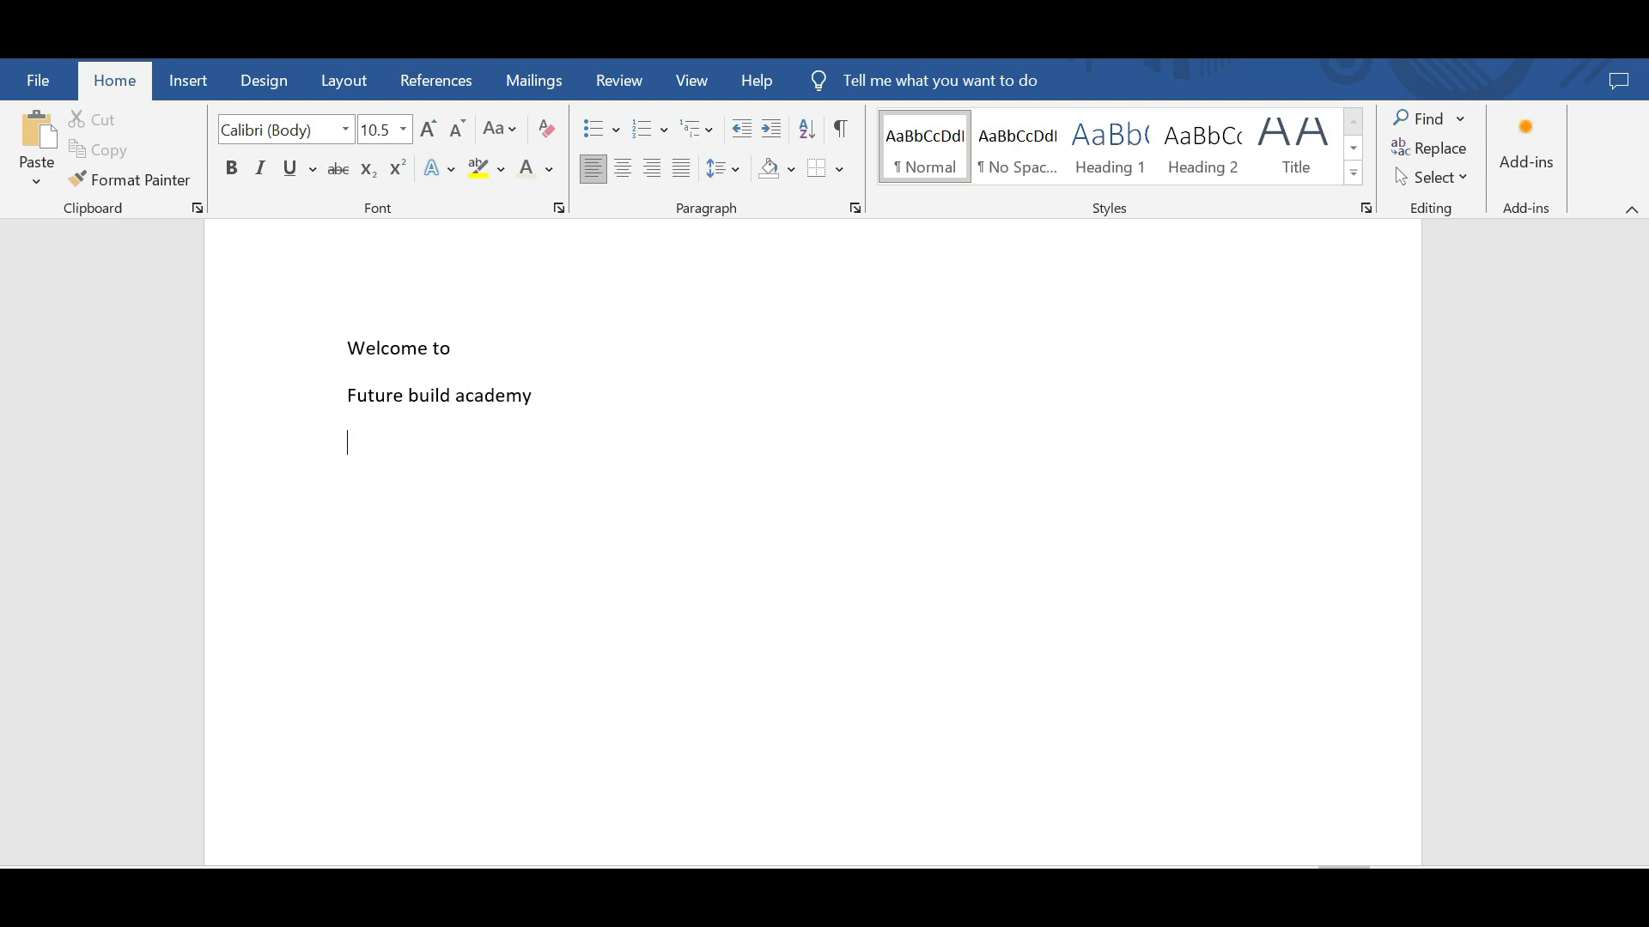
# Step: Centre the "Welcome to" and "Future build academy" lines on the page
pyautogui.tripleClick(303, 327)
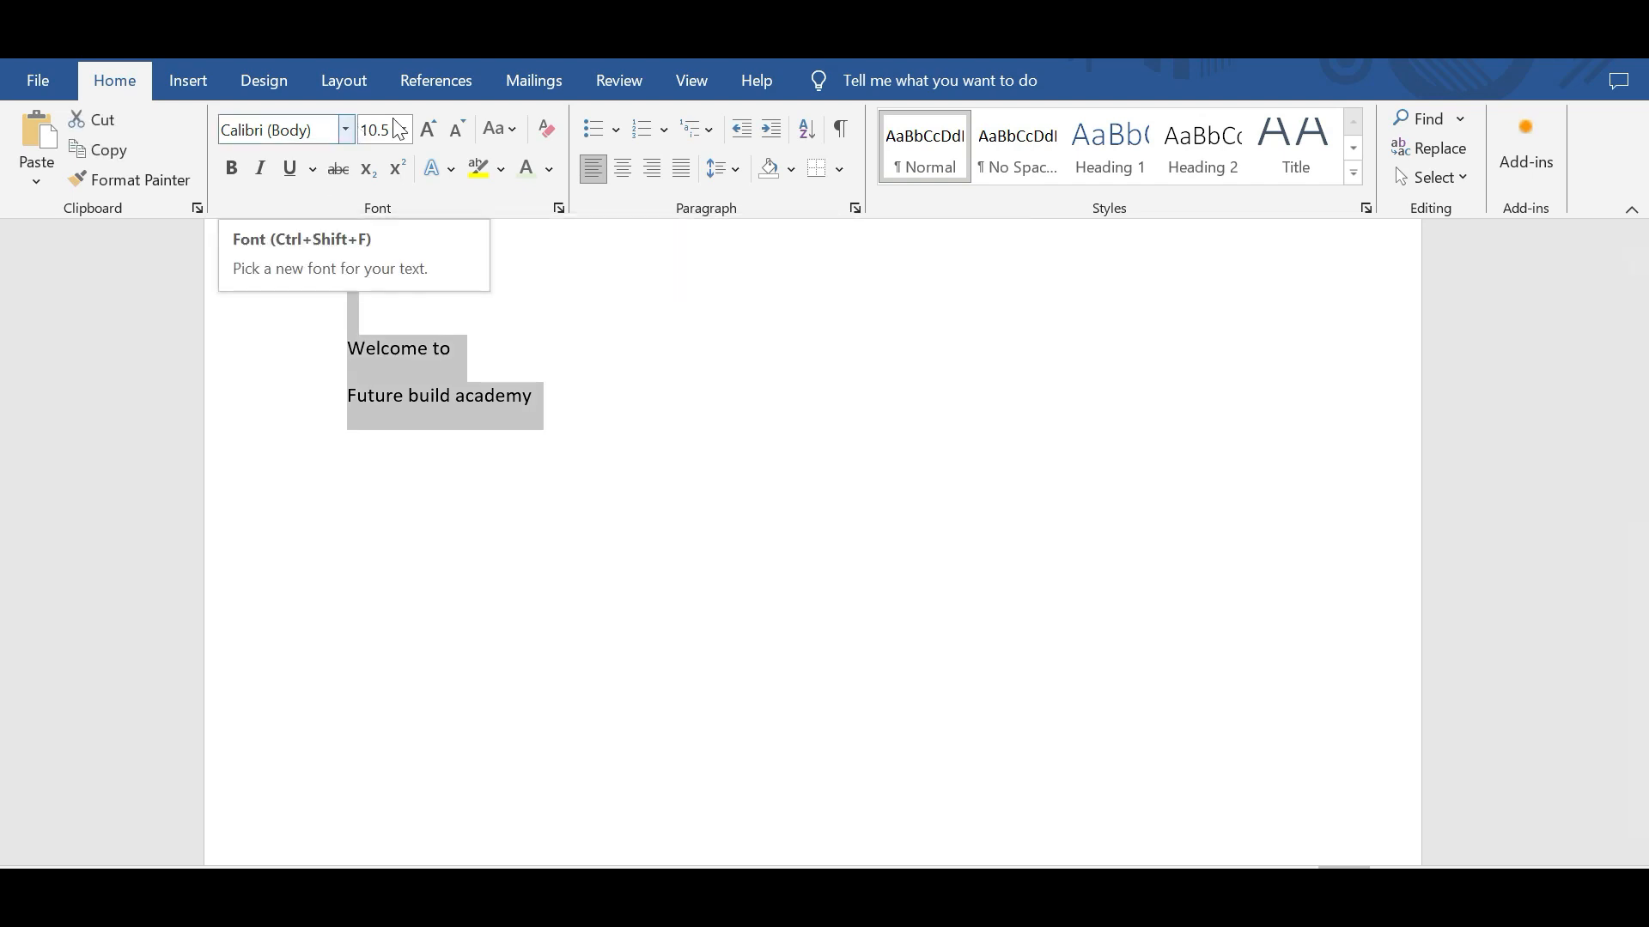
pyautogui.click(625, 170)
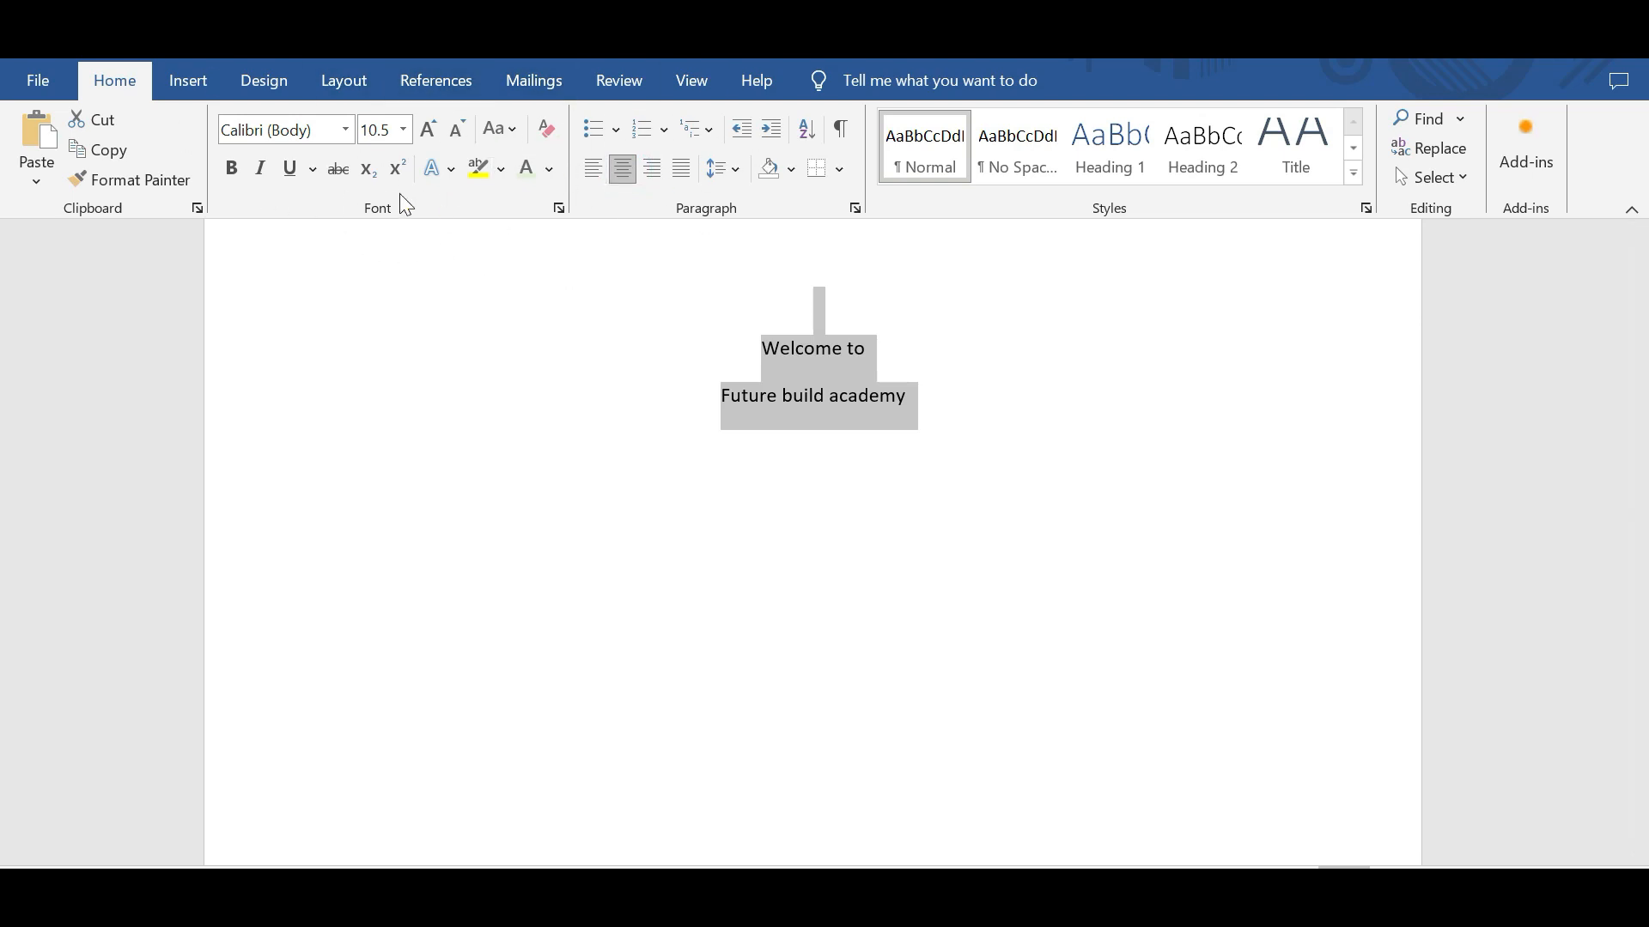
# Step: Preview fonts on the two centred lines, then set them in Times New Roman at size 48
pyautogui.click(350, 130)
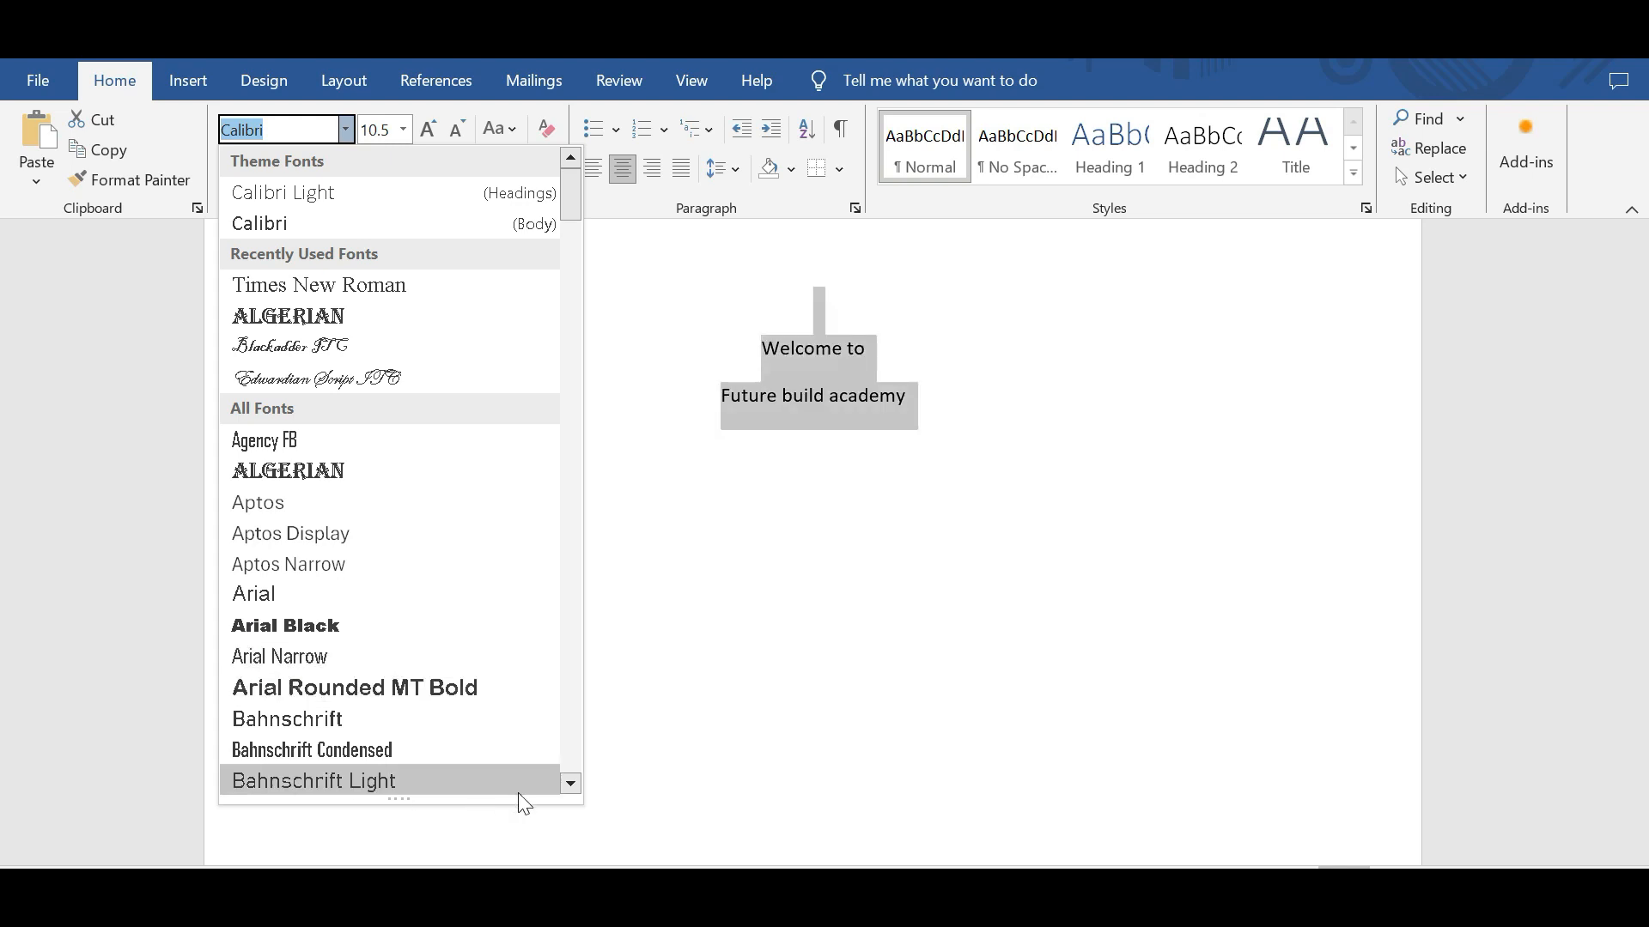
pyautogui.click(572, 783)
pyautogui.click(571, 783)
pyautogui.click(571, 783)
pyautogui.click(572, 783)
pyautogui.click(571, 783)
pyautogui.click(571, 783)
pyautogui.click(571, 784)
pyautogui.click(571, 783)
pyautogui.click(571, 783)
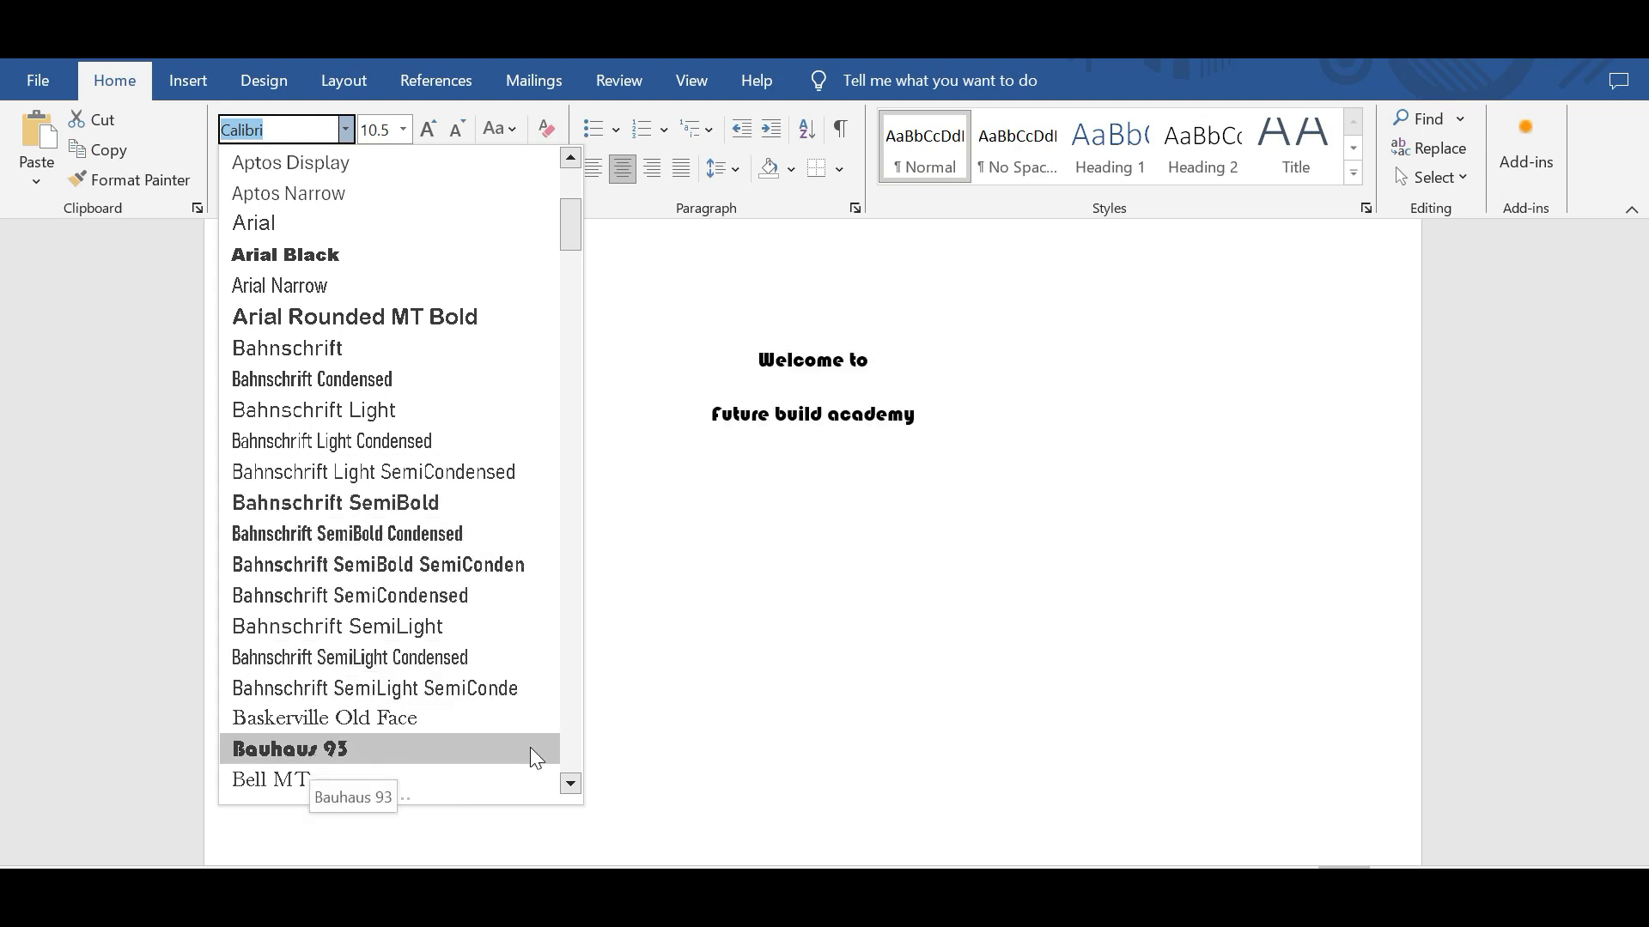
pyautogui.click(570, 783)
pyautogui.click(570, 784)
pyautogui.click(571, 784)
pyautogui.click(570, 784)
pyautogui.click(570, 784)
pyautogui.click(570, 784)
pyautogui.click(570, 784)
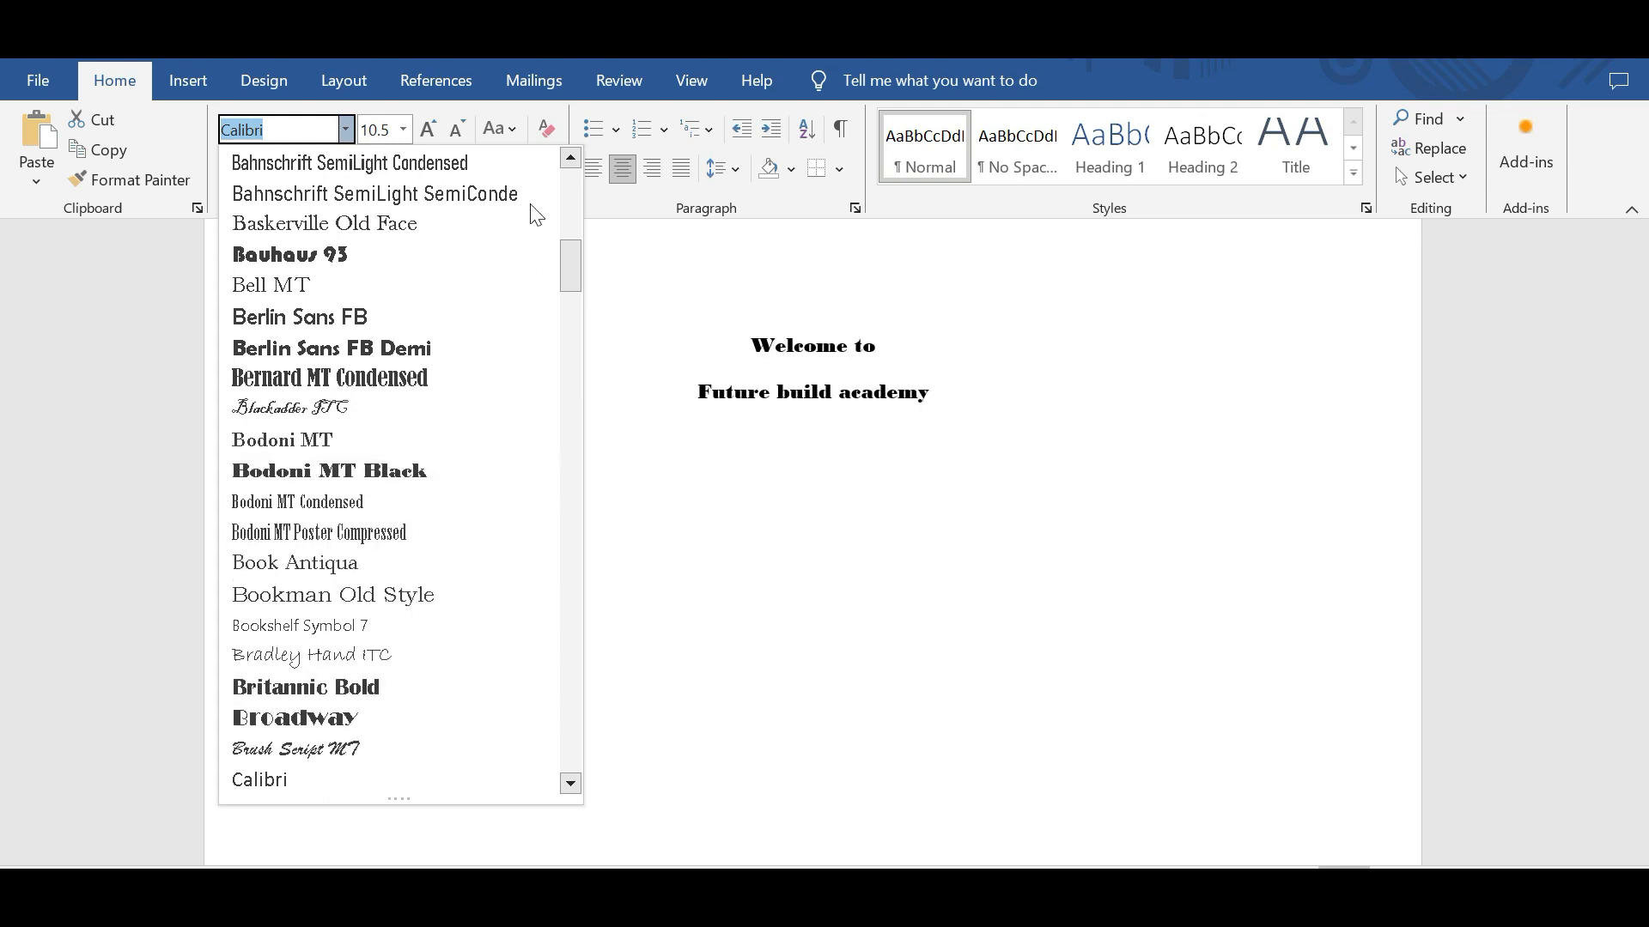
pyautogui.moveTo(572, 250); pyautogui.dragTo(560, 622)
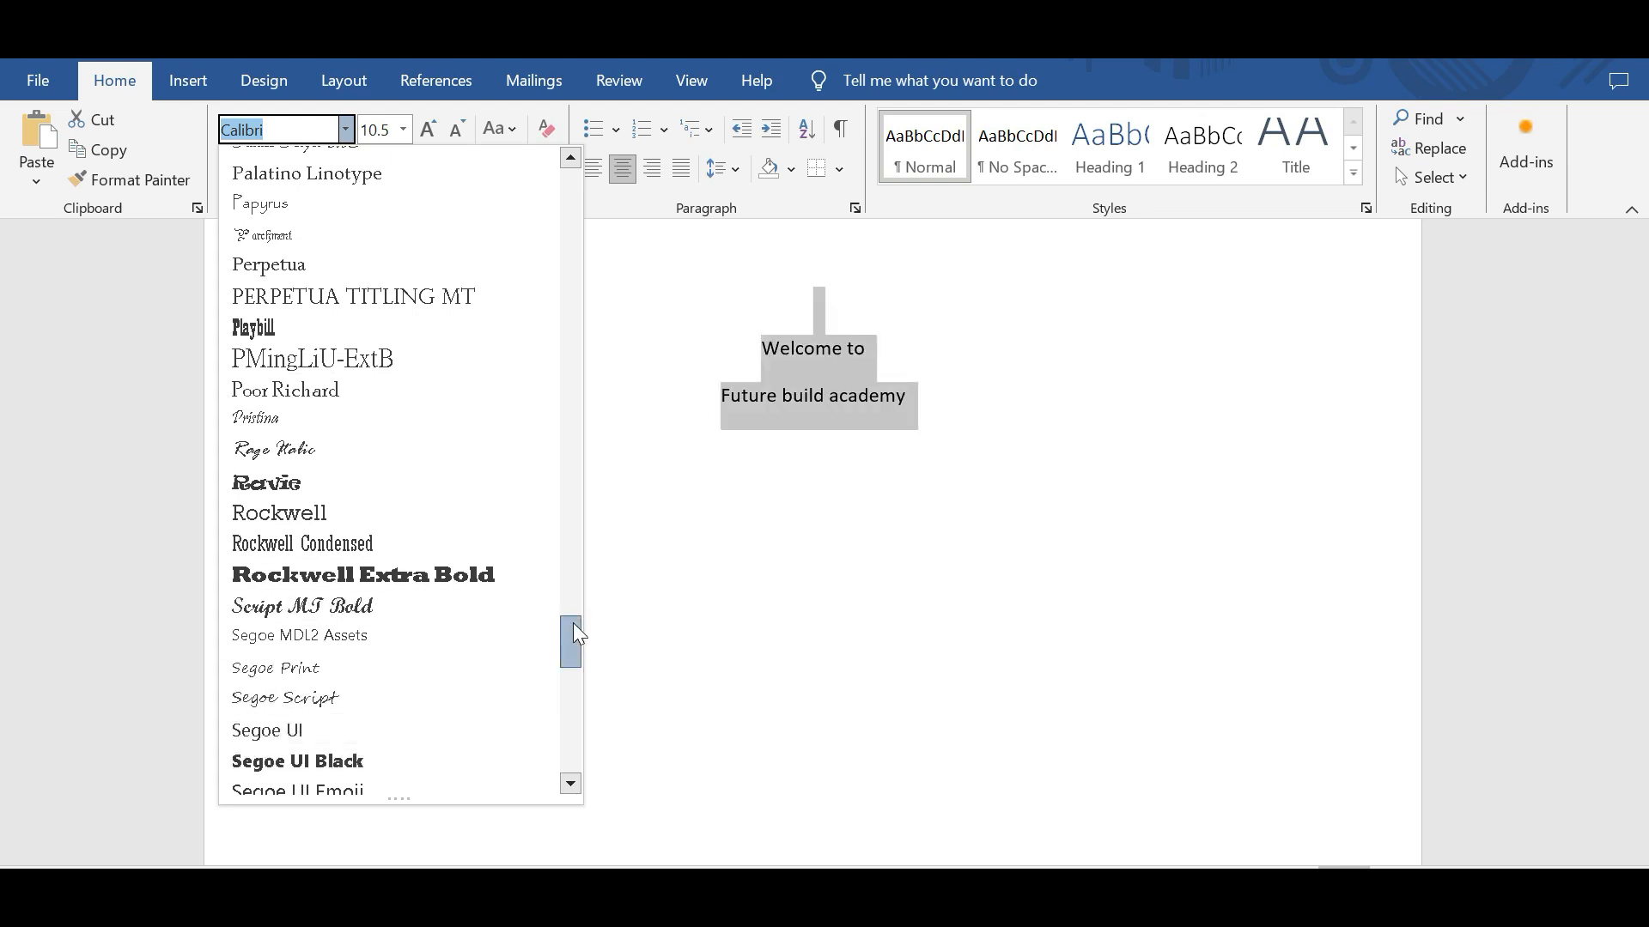
pyautogui.moveTo(572, 622); pyautogui.dragTo(558, 702)
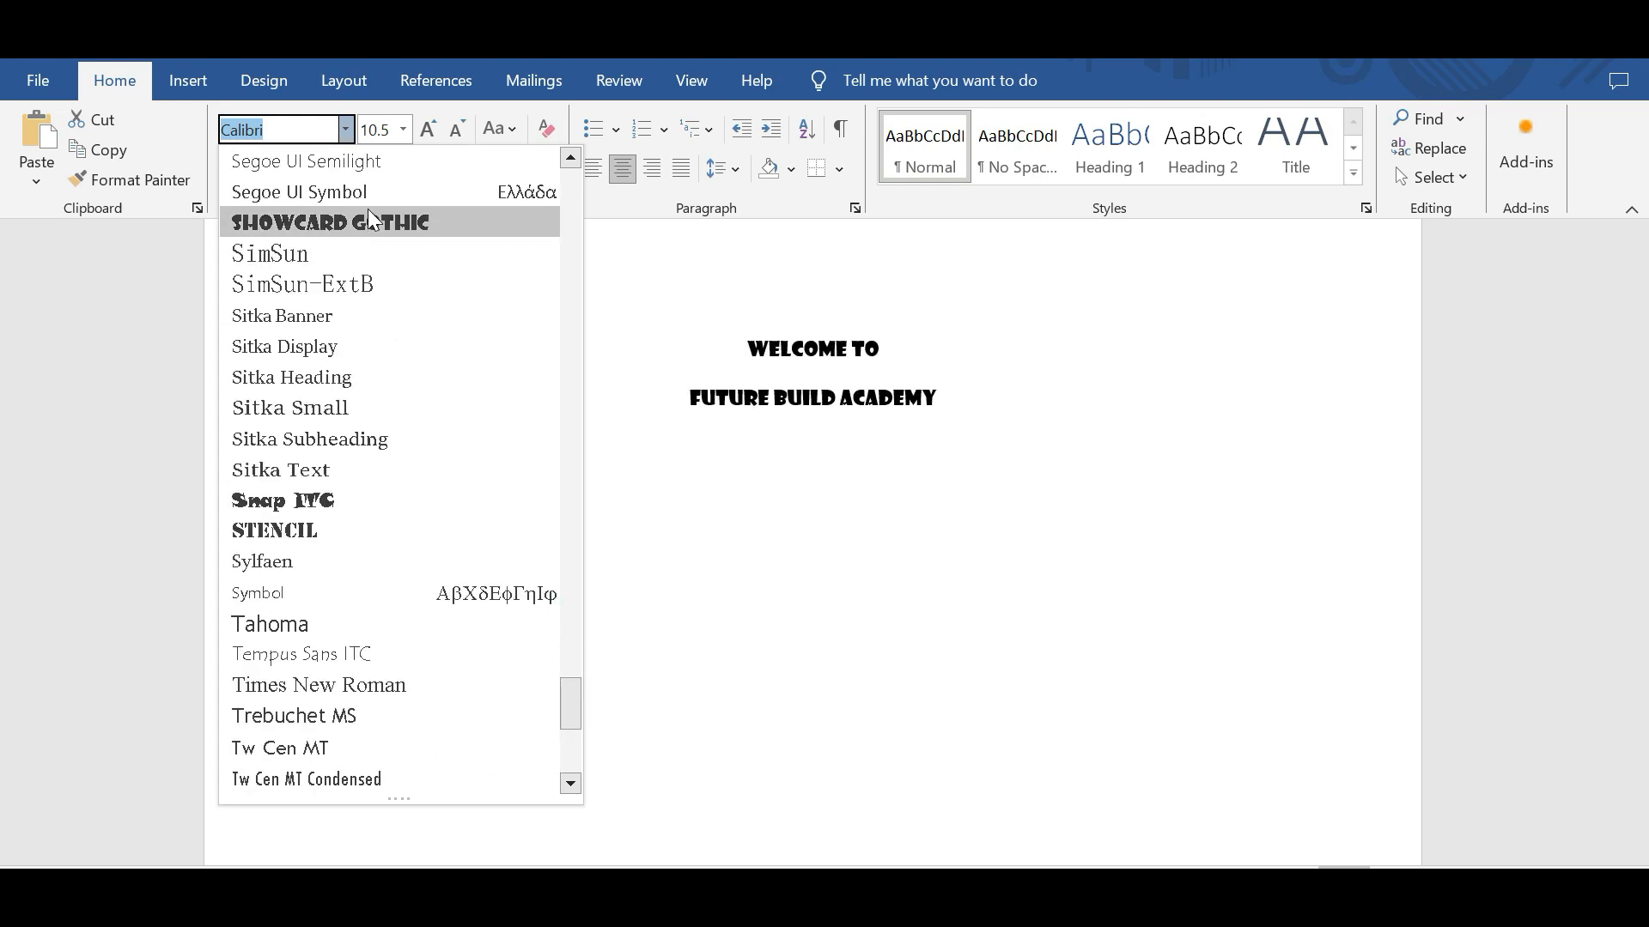
pyautogui.moveTo(573, 679); pyautogui.dragTo(575, 141)
pyautogui.click(381, 288)
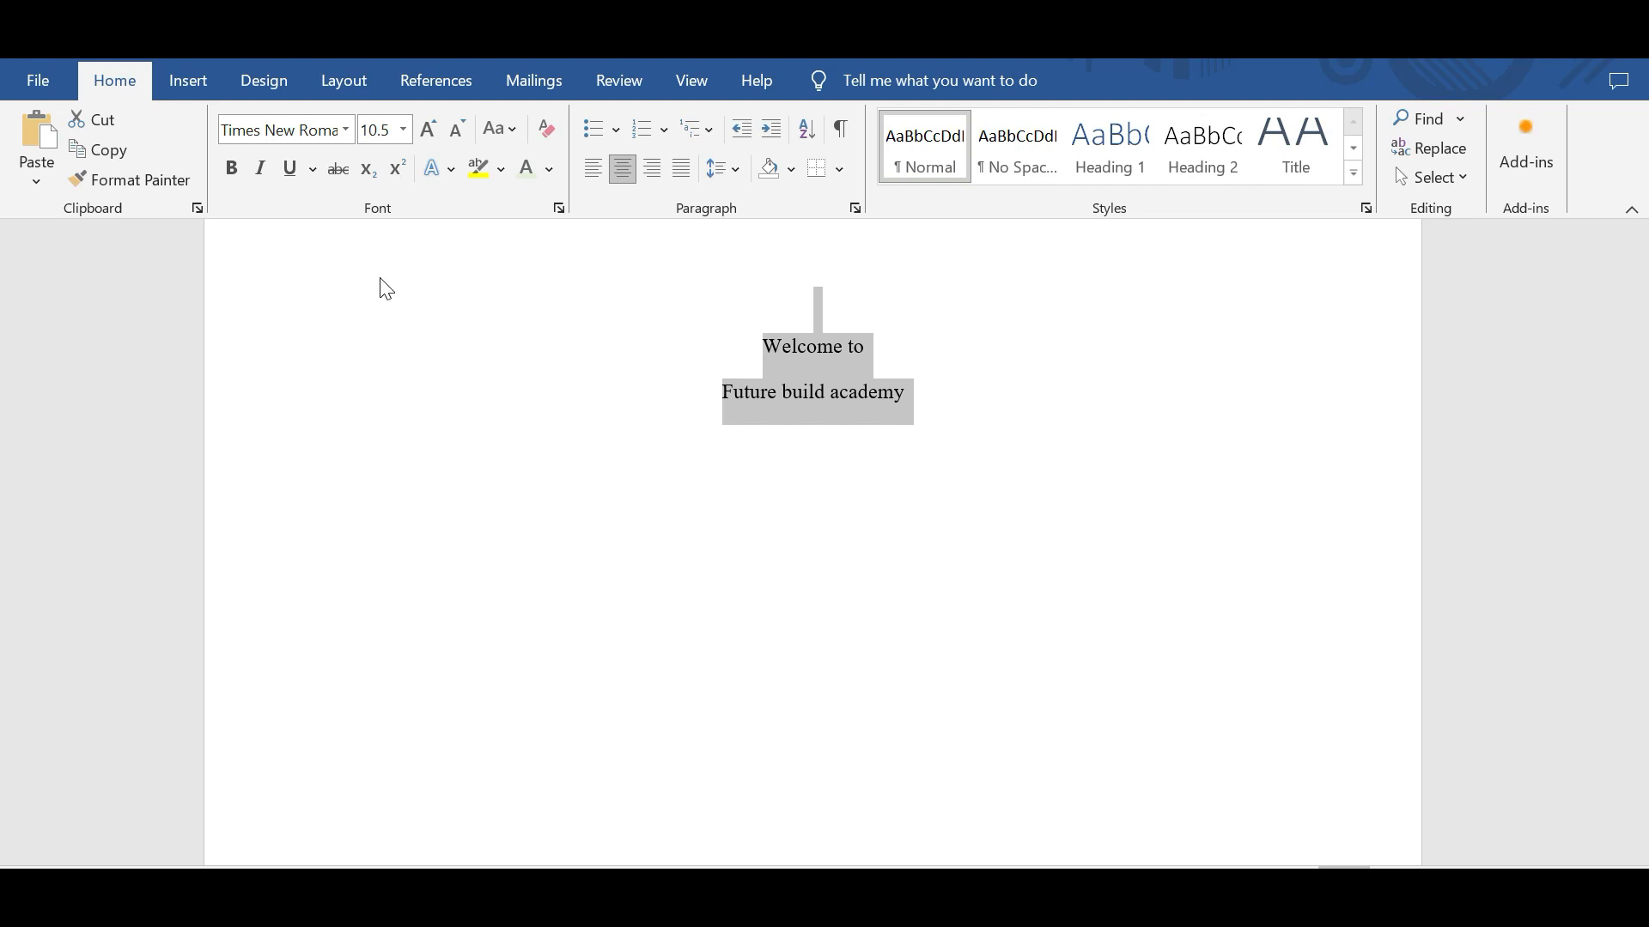
pyautogui.click(403, 129)
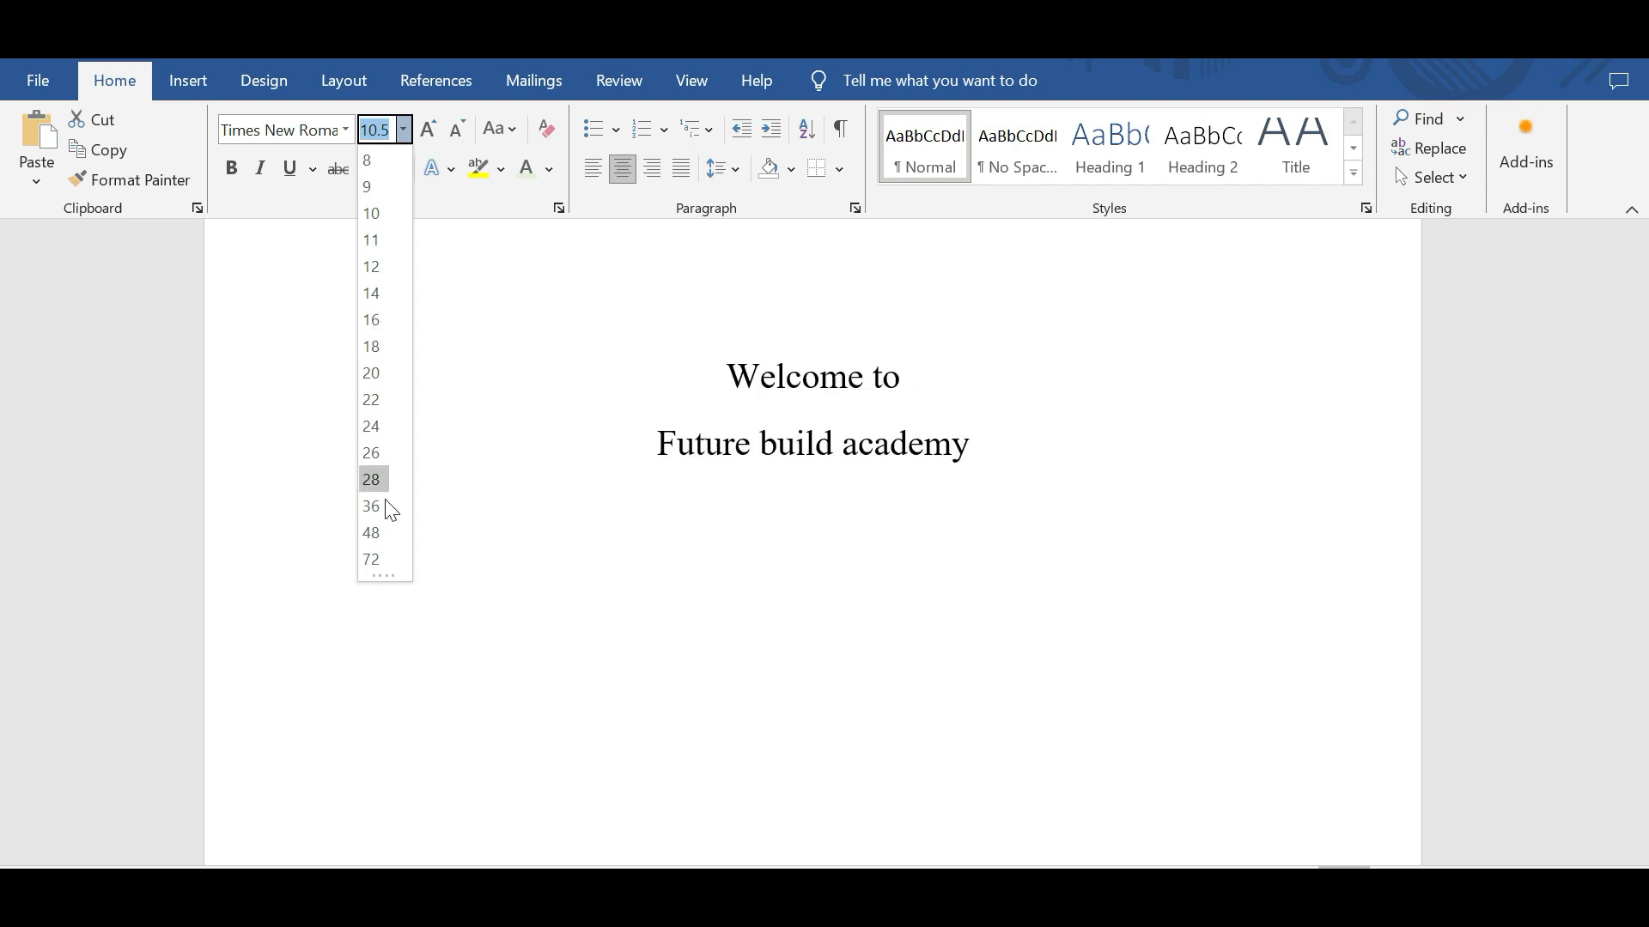
pyautogui.click(368, 530)
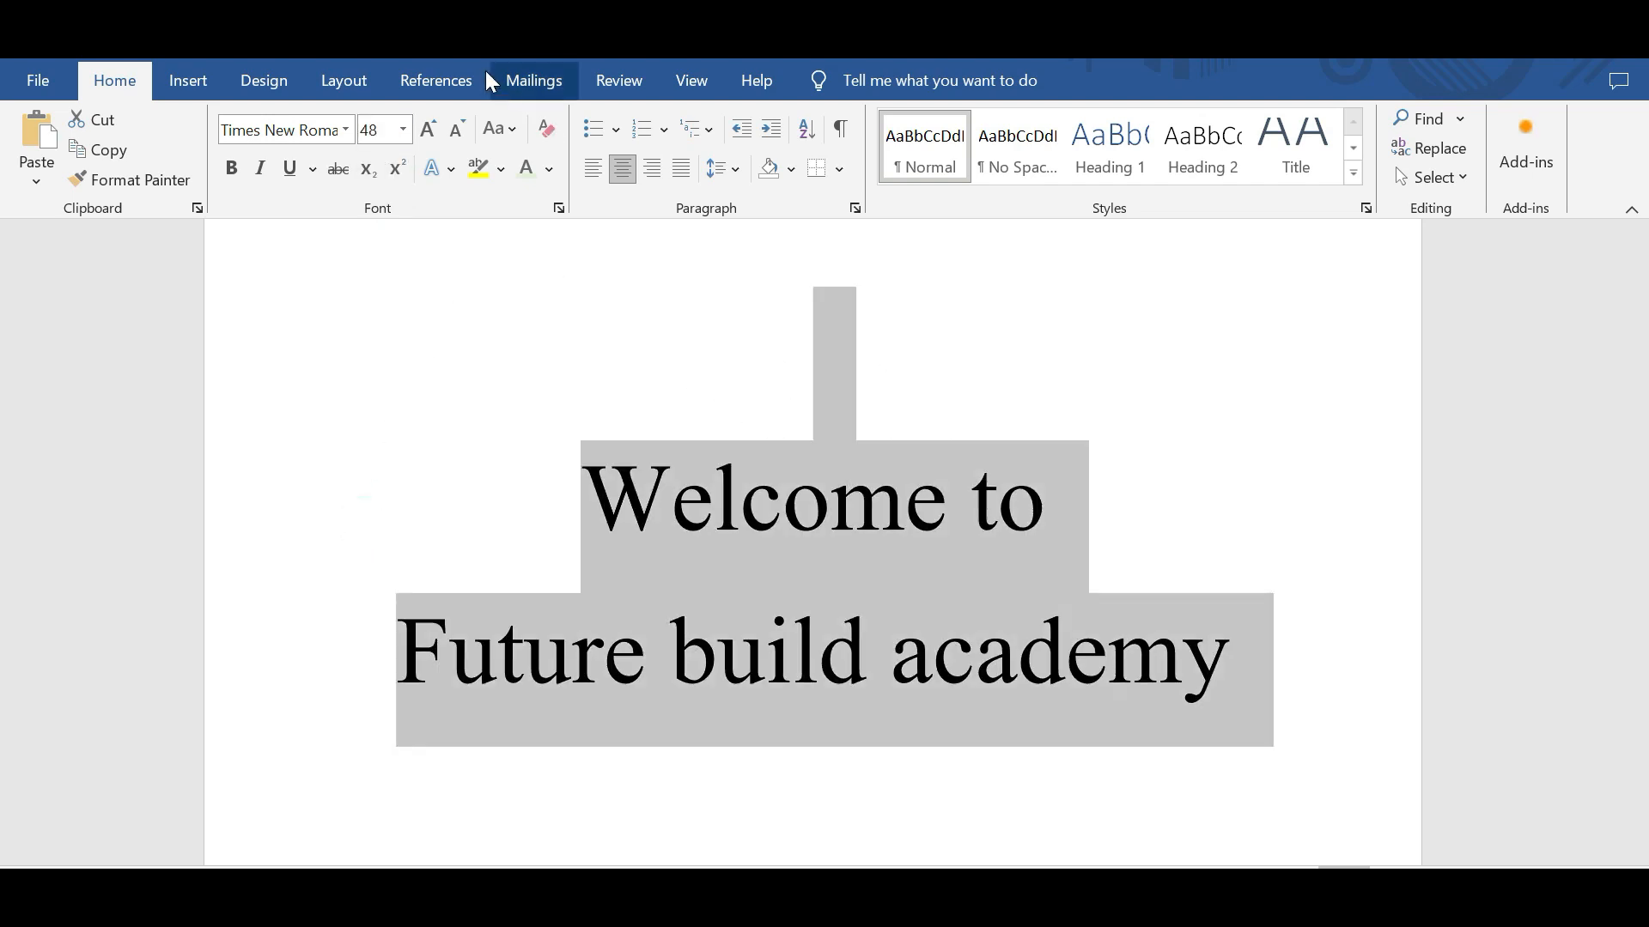
# Step: Enlarge the font of both lines stepwise to 160 and reduce it stepwise back to 48
pyautogui.click(432, 126)
pyautogui.click(432, 126)
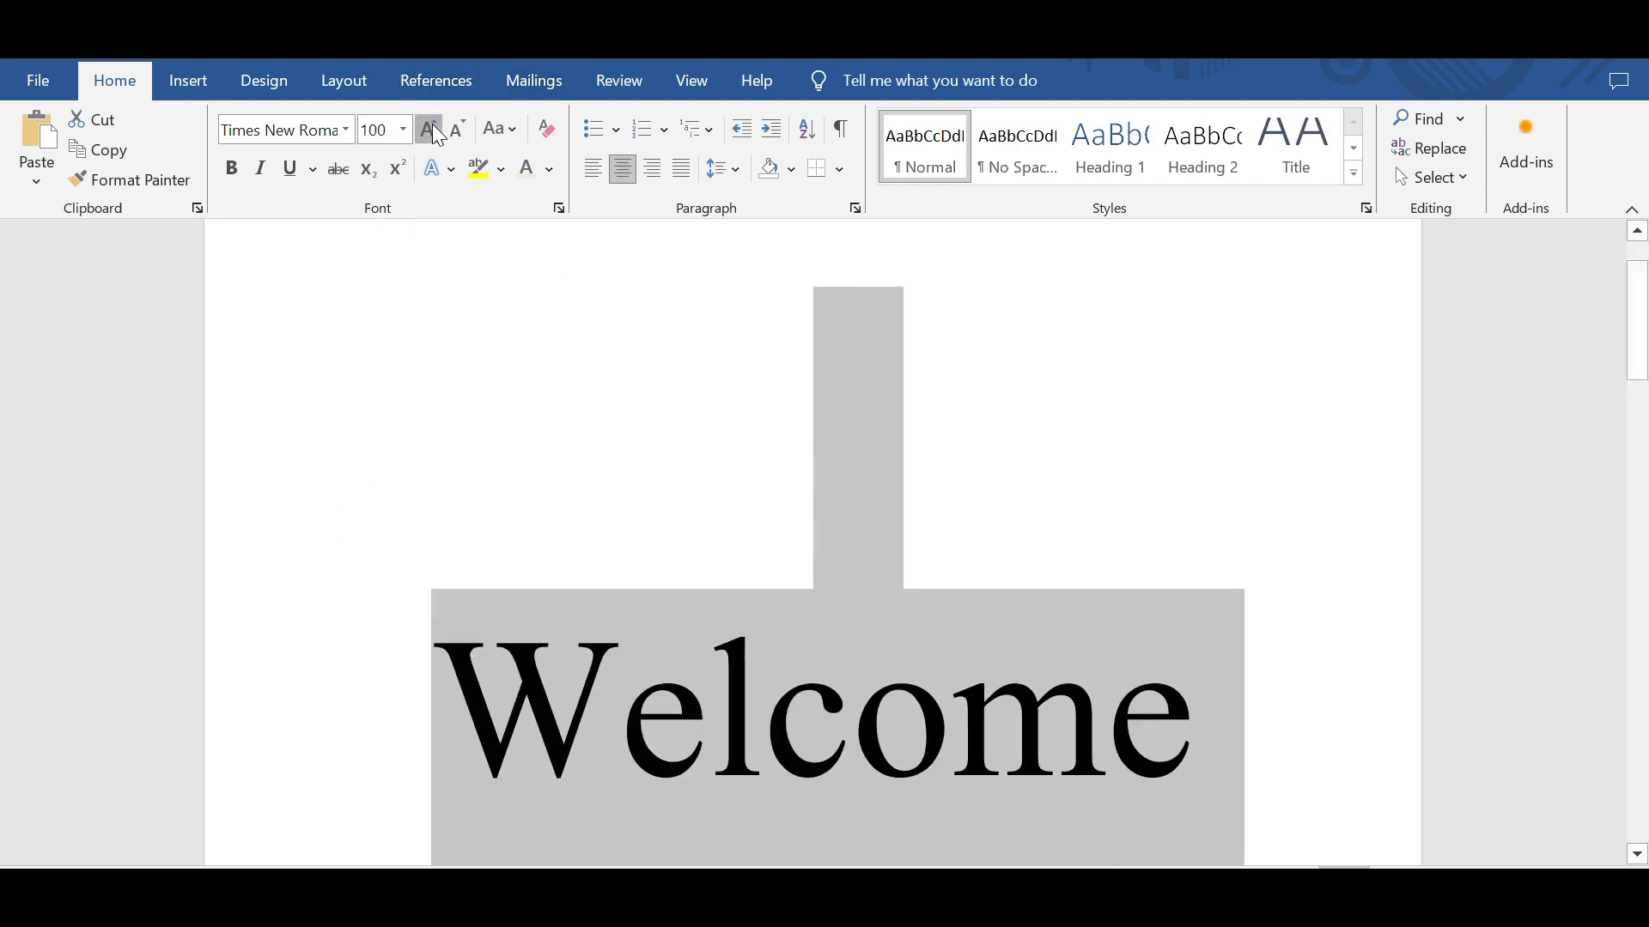
pyautogui.click(432, 127)
pyautogui.click(432, 126)
pyautogui.click(432, 125)
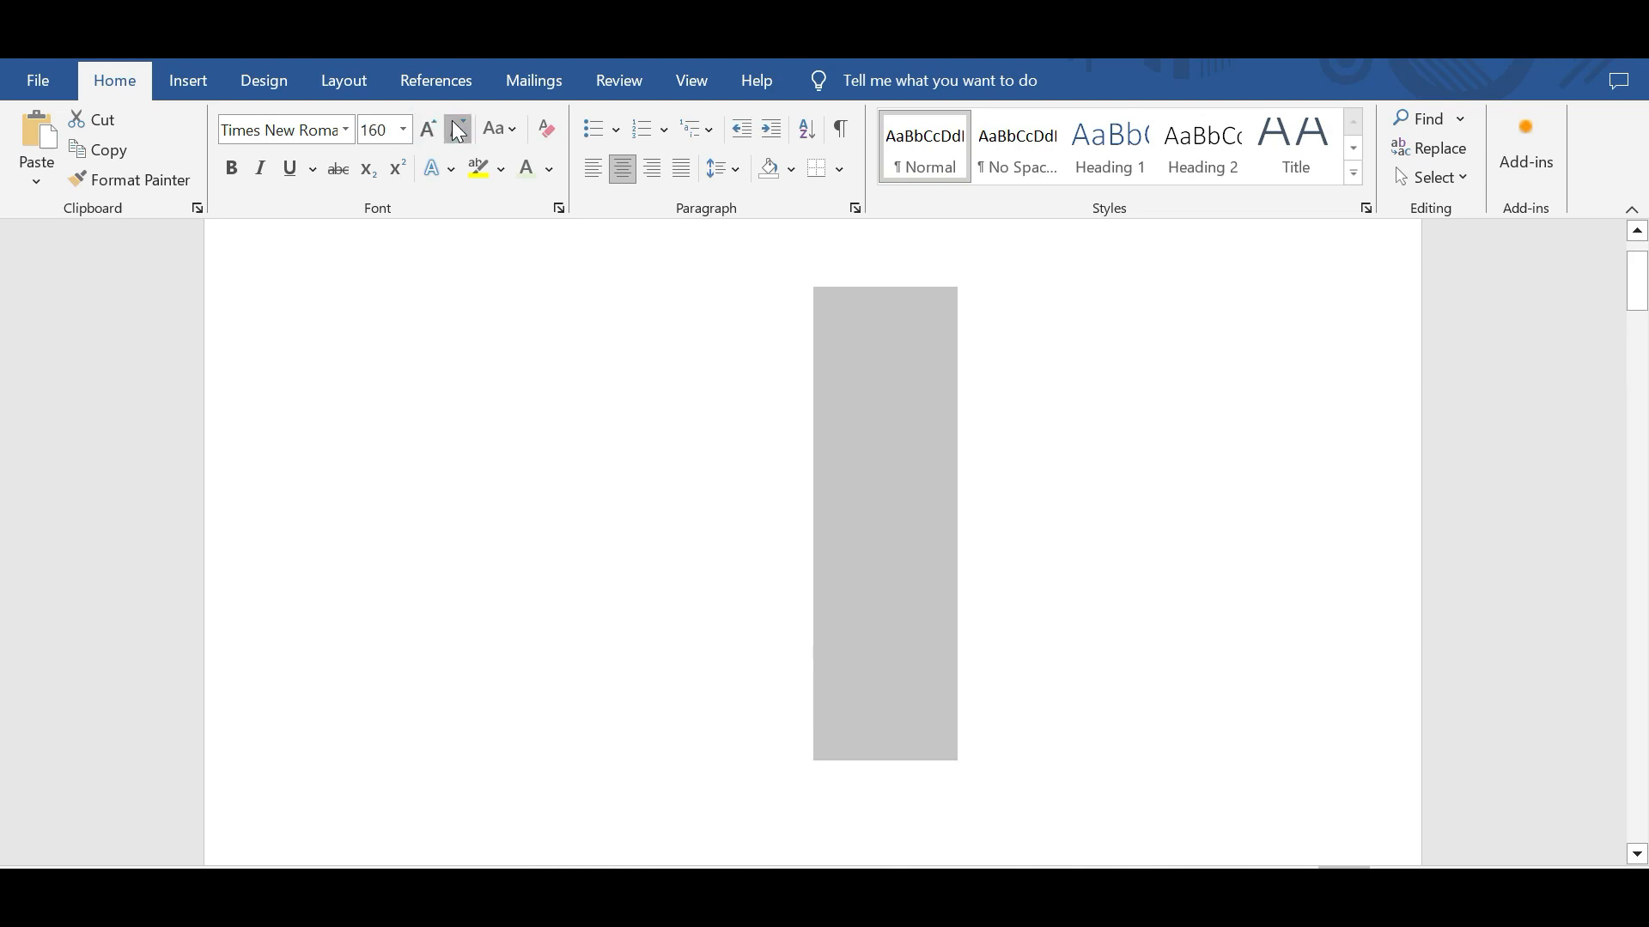
pyautogui.click(453, 122)
pyautogui.click(453, 123)
pyautogui.click(453, 123)
pyautogui.click(454, 123)
pyautogui.click(453, 125)
pyautogui.click(454, 125)
pyautogui.click(453, 124)
pyautogui.click(453, 125)
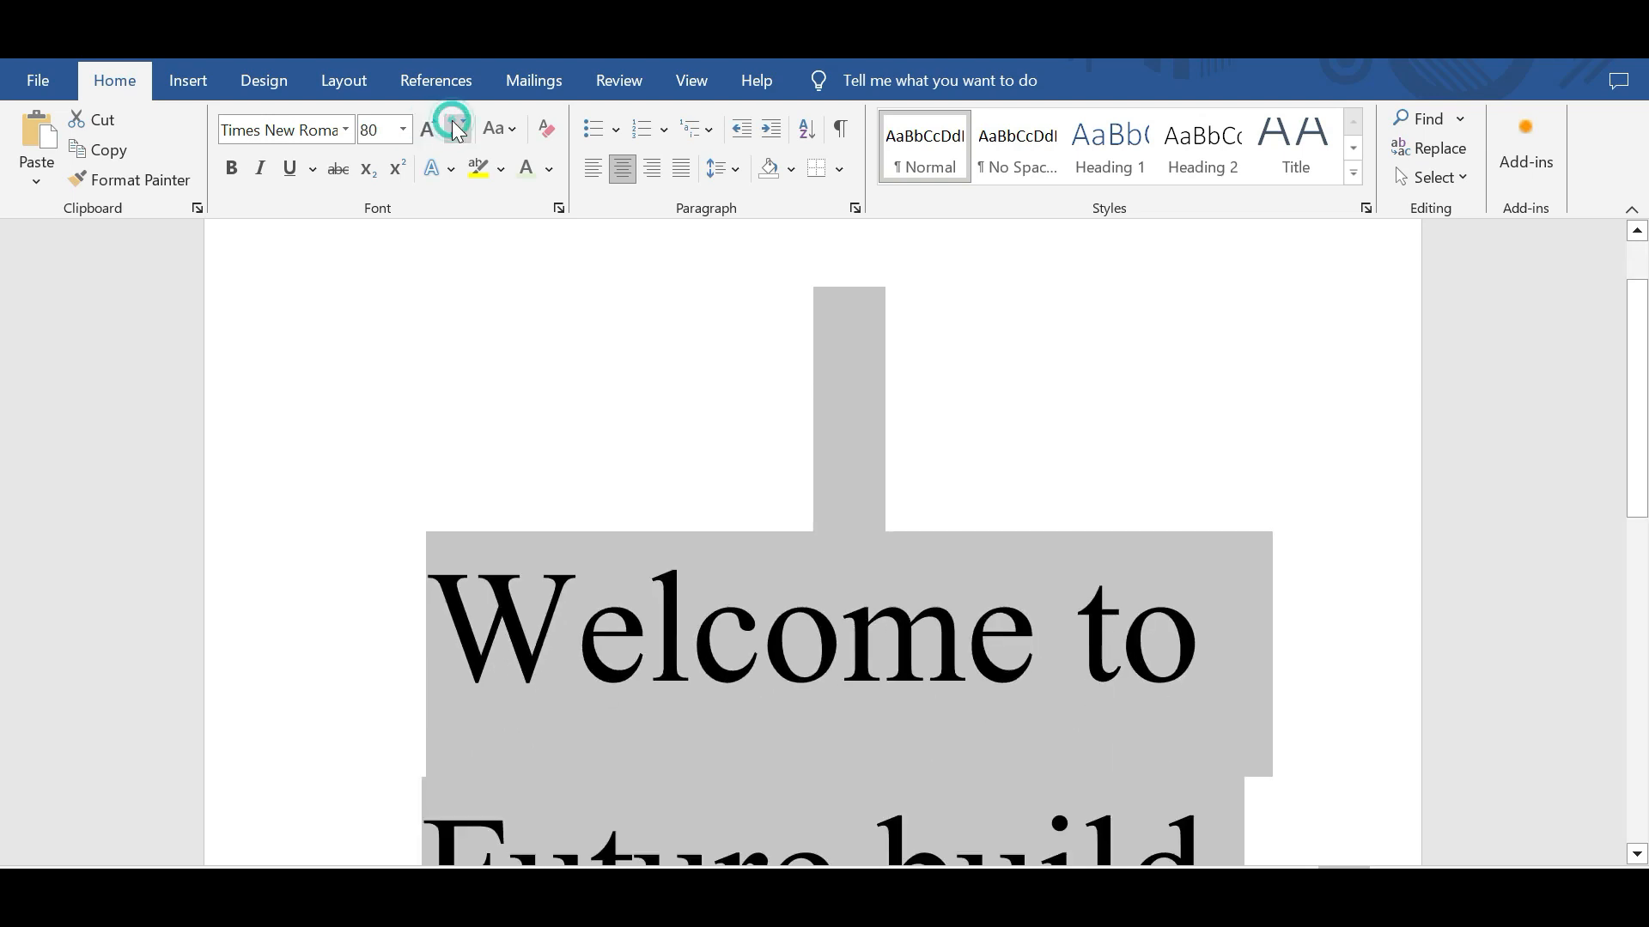
pyautogui.click(455, 127)
pyautogui.click(455, 127)
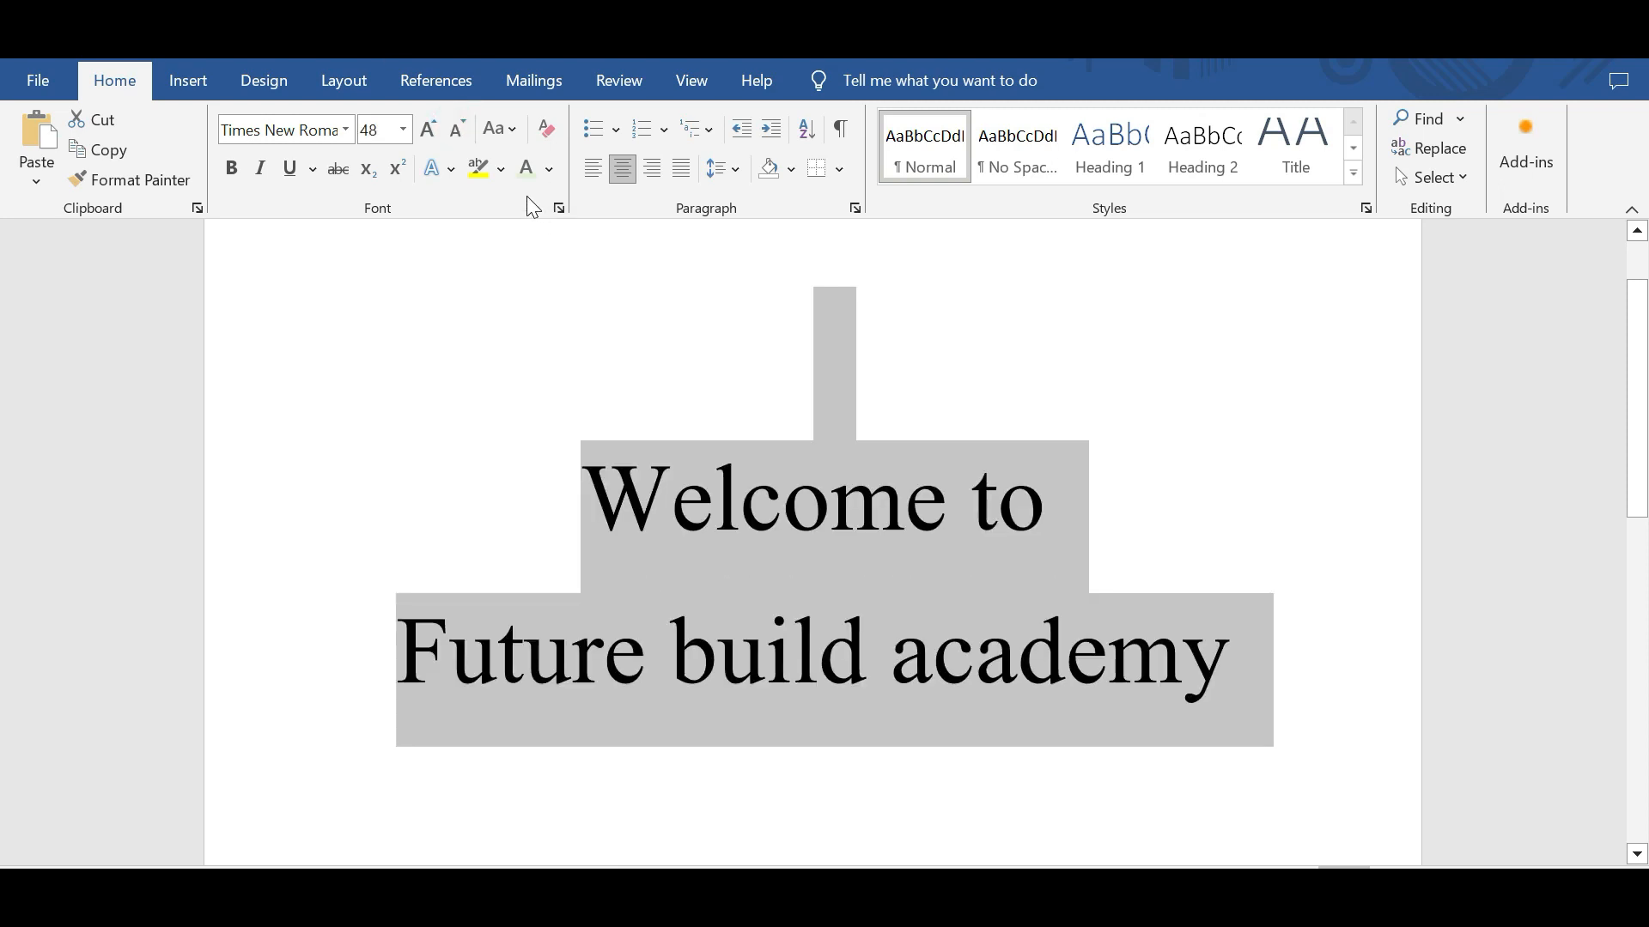
# Step: Change the case of both lines to Sentence case, lowercase and UPPERCASE one after another
pyautogui.click(511, 128)
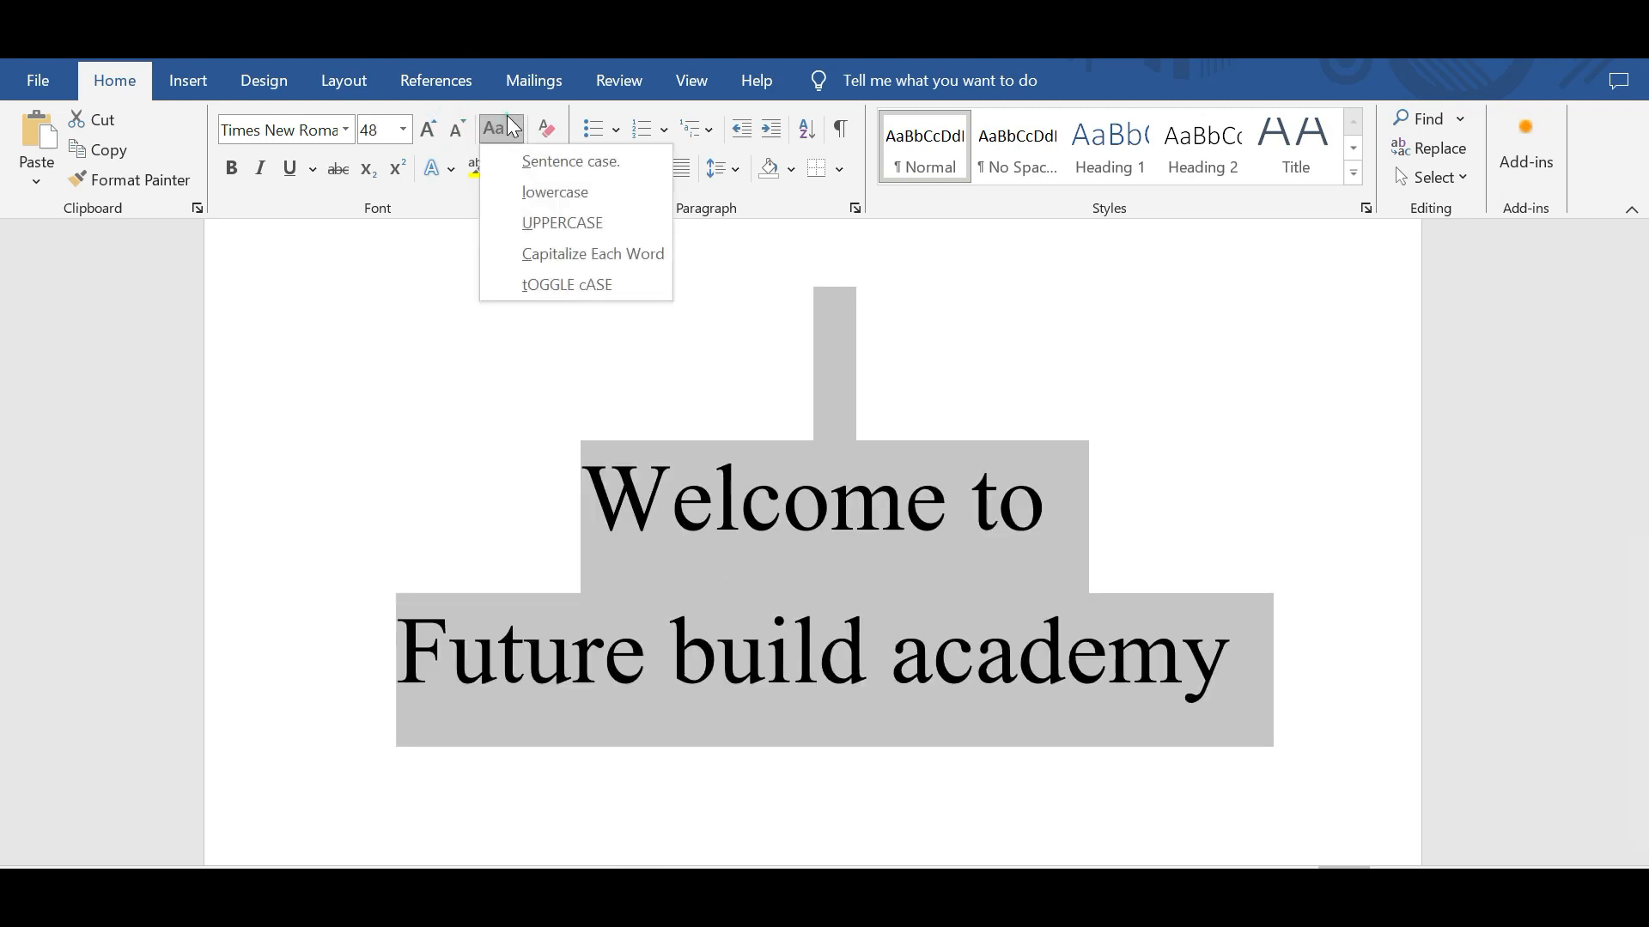
pyautogui.click(527, 161)
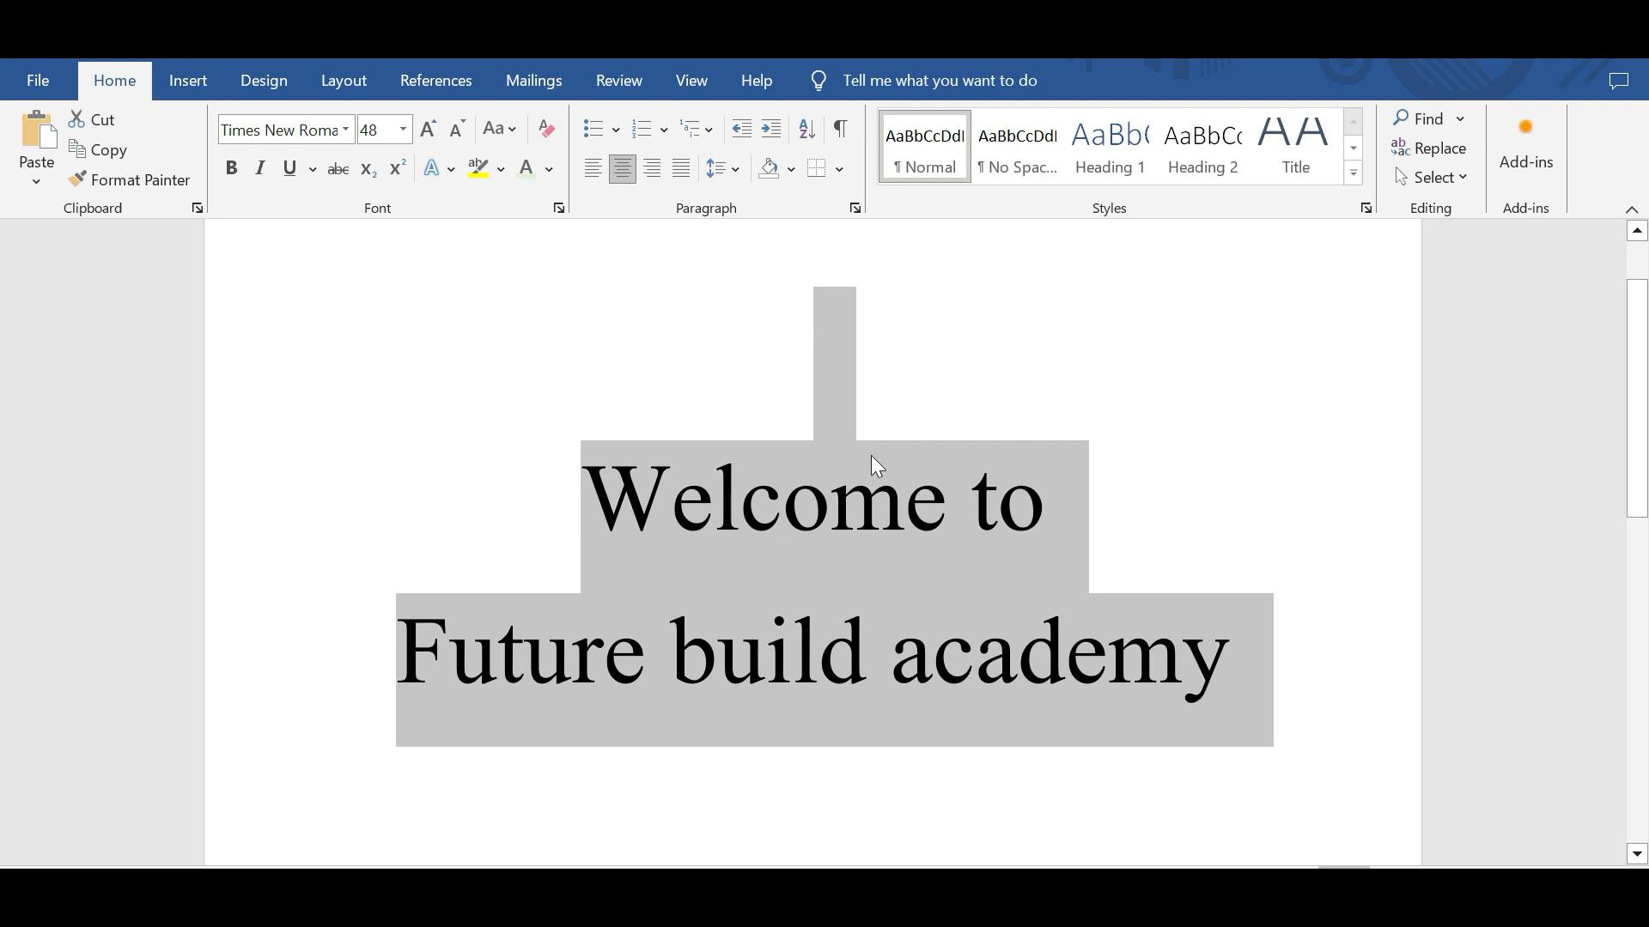
pyautogui.click(511, 130)
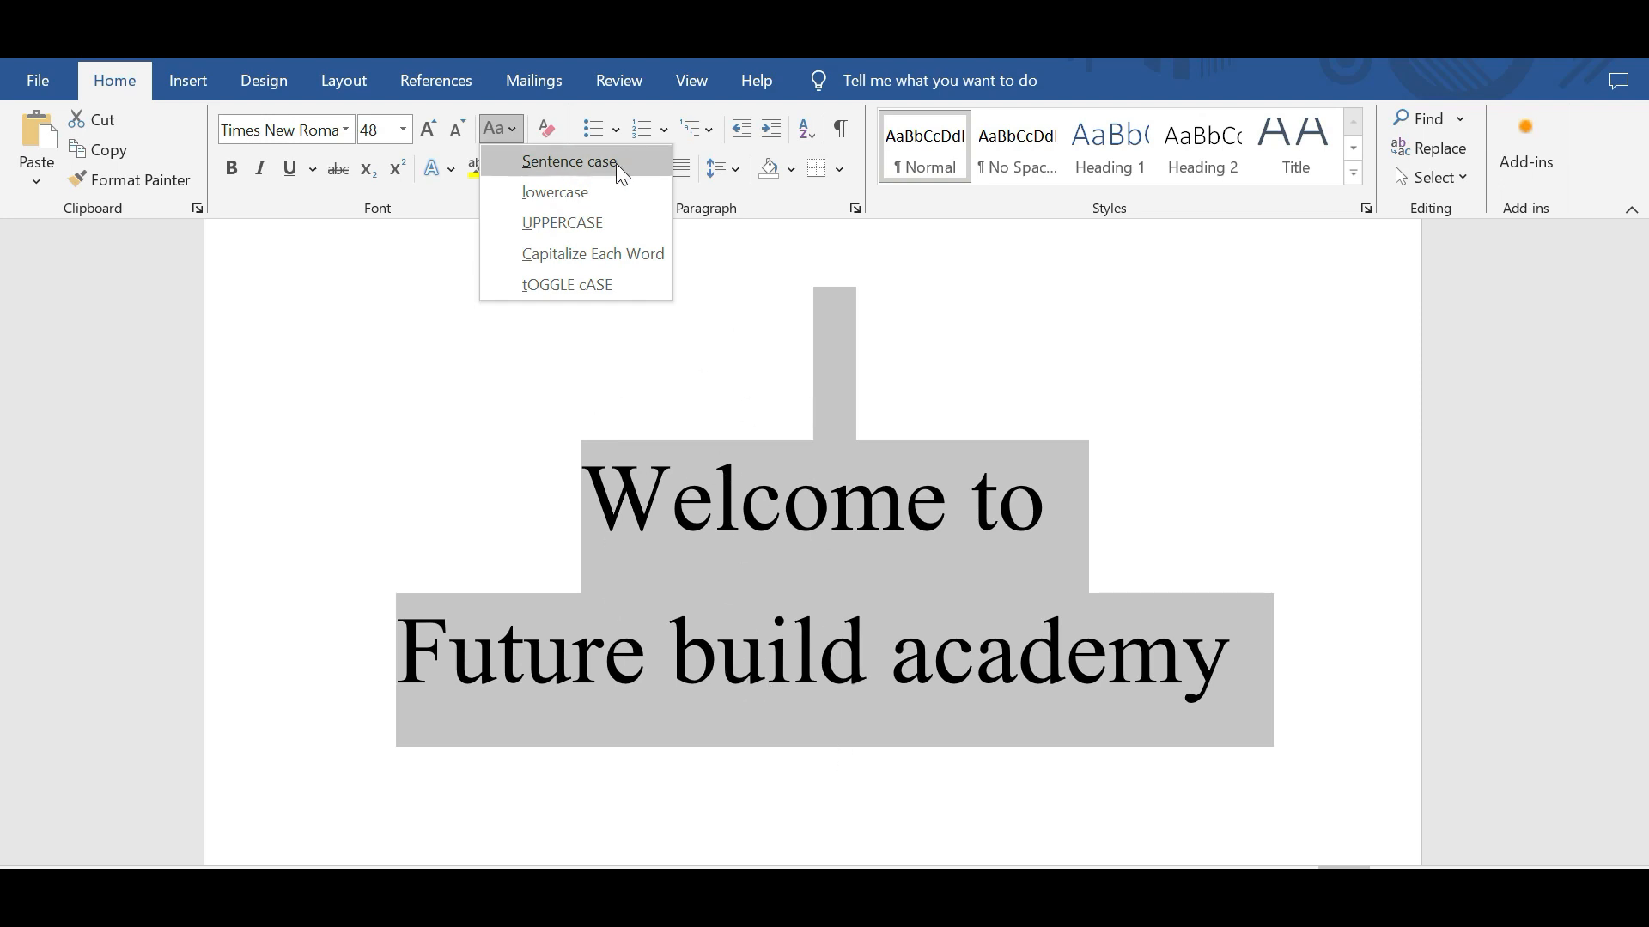
pyautogui.click(605, 194)
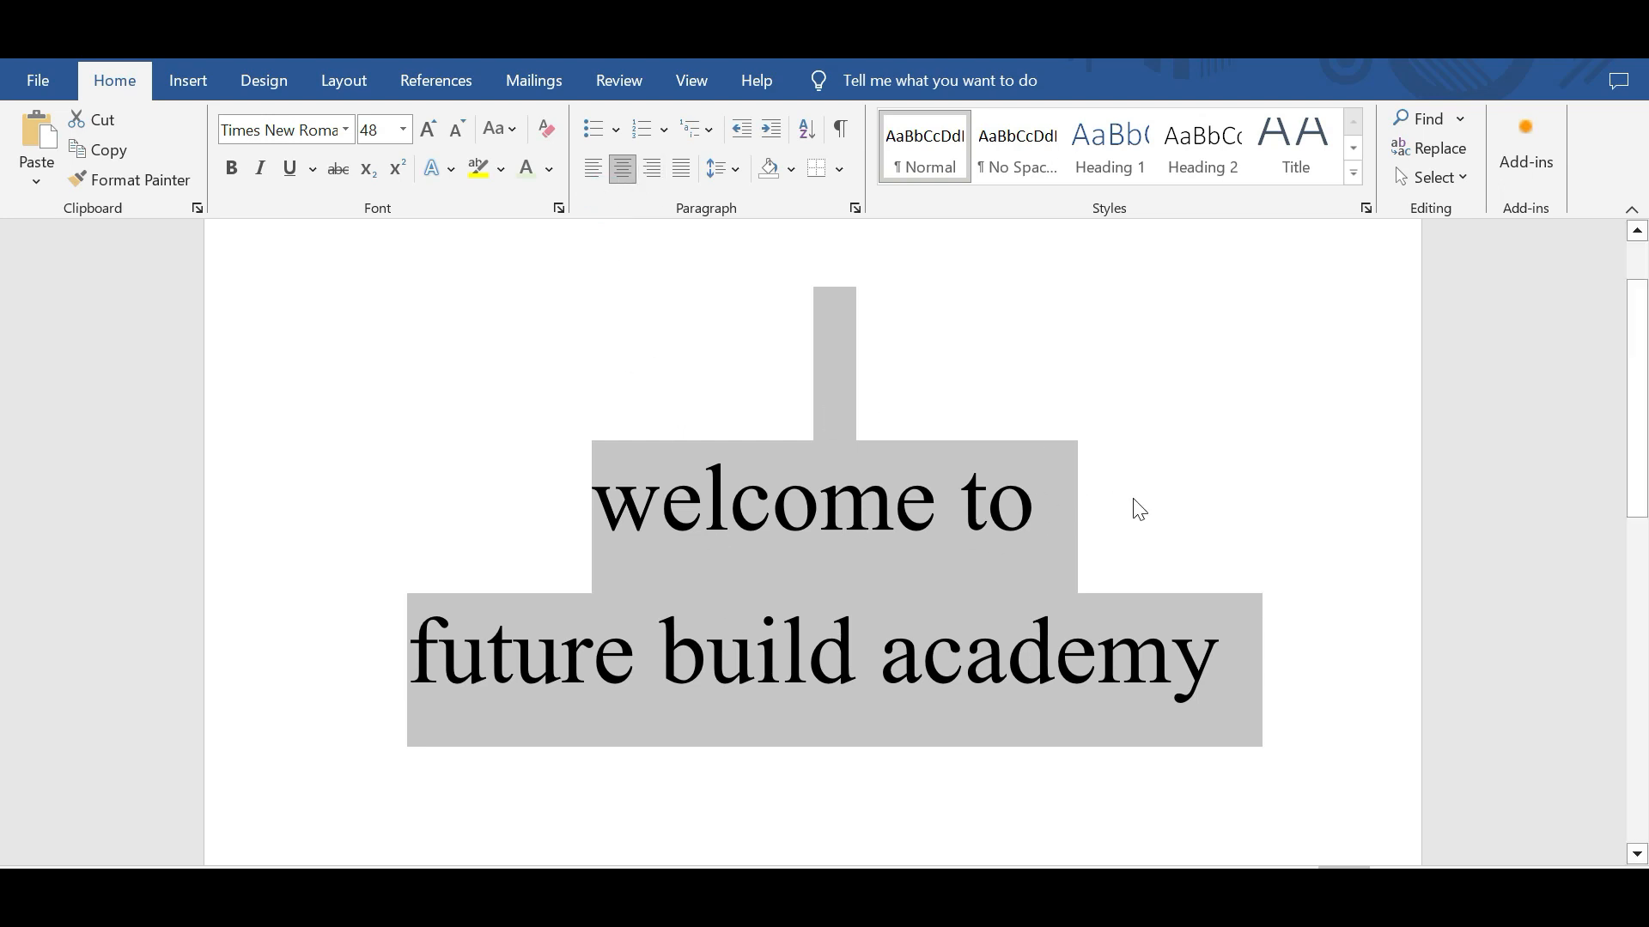
pyautogui.click(501, 128)
pyautogui.click(546, 217)
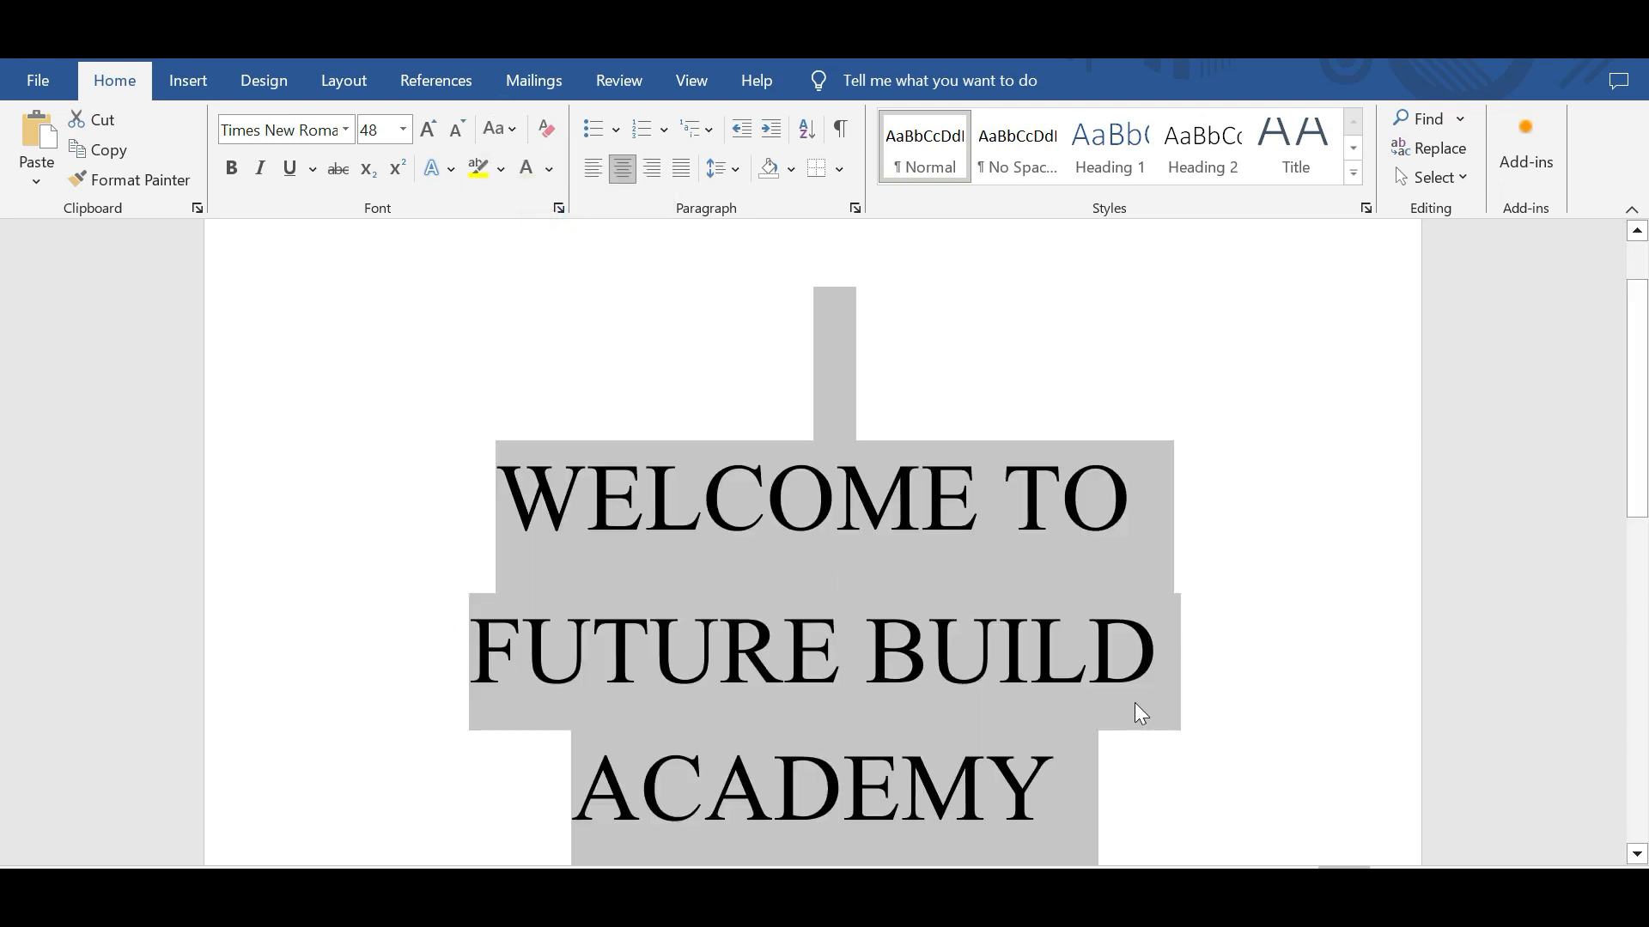
# Step: Apply the Capitalize Each Word case to both selected lines
pyautogui.click(500, 129)
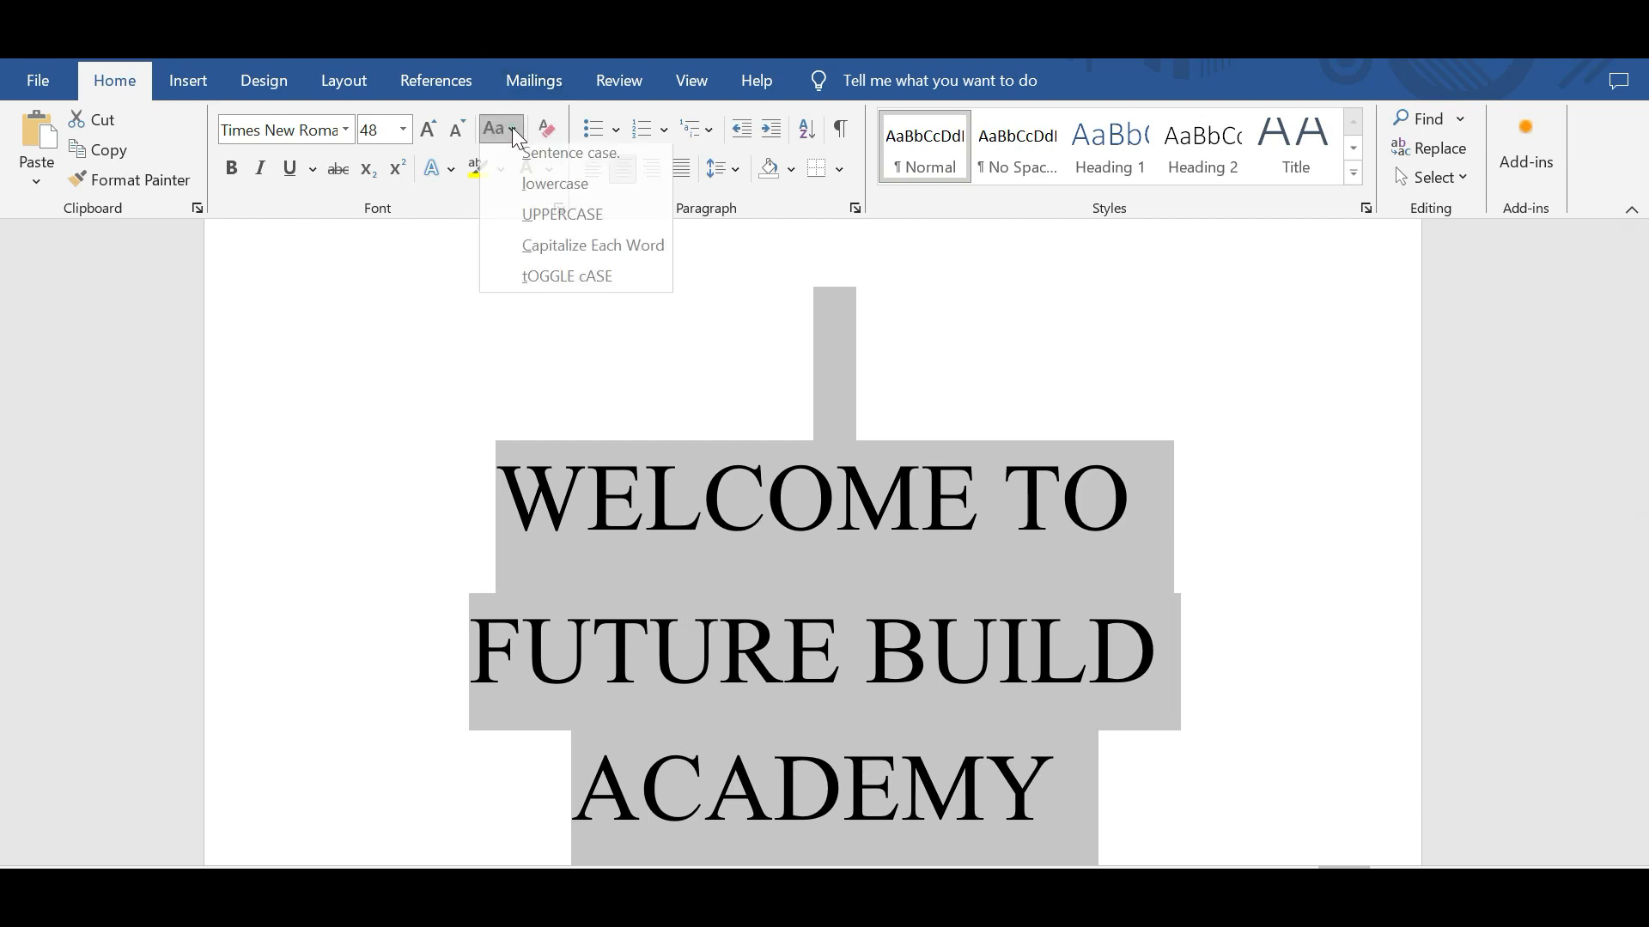
pyautogui.click(557, 253)
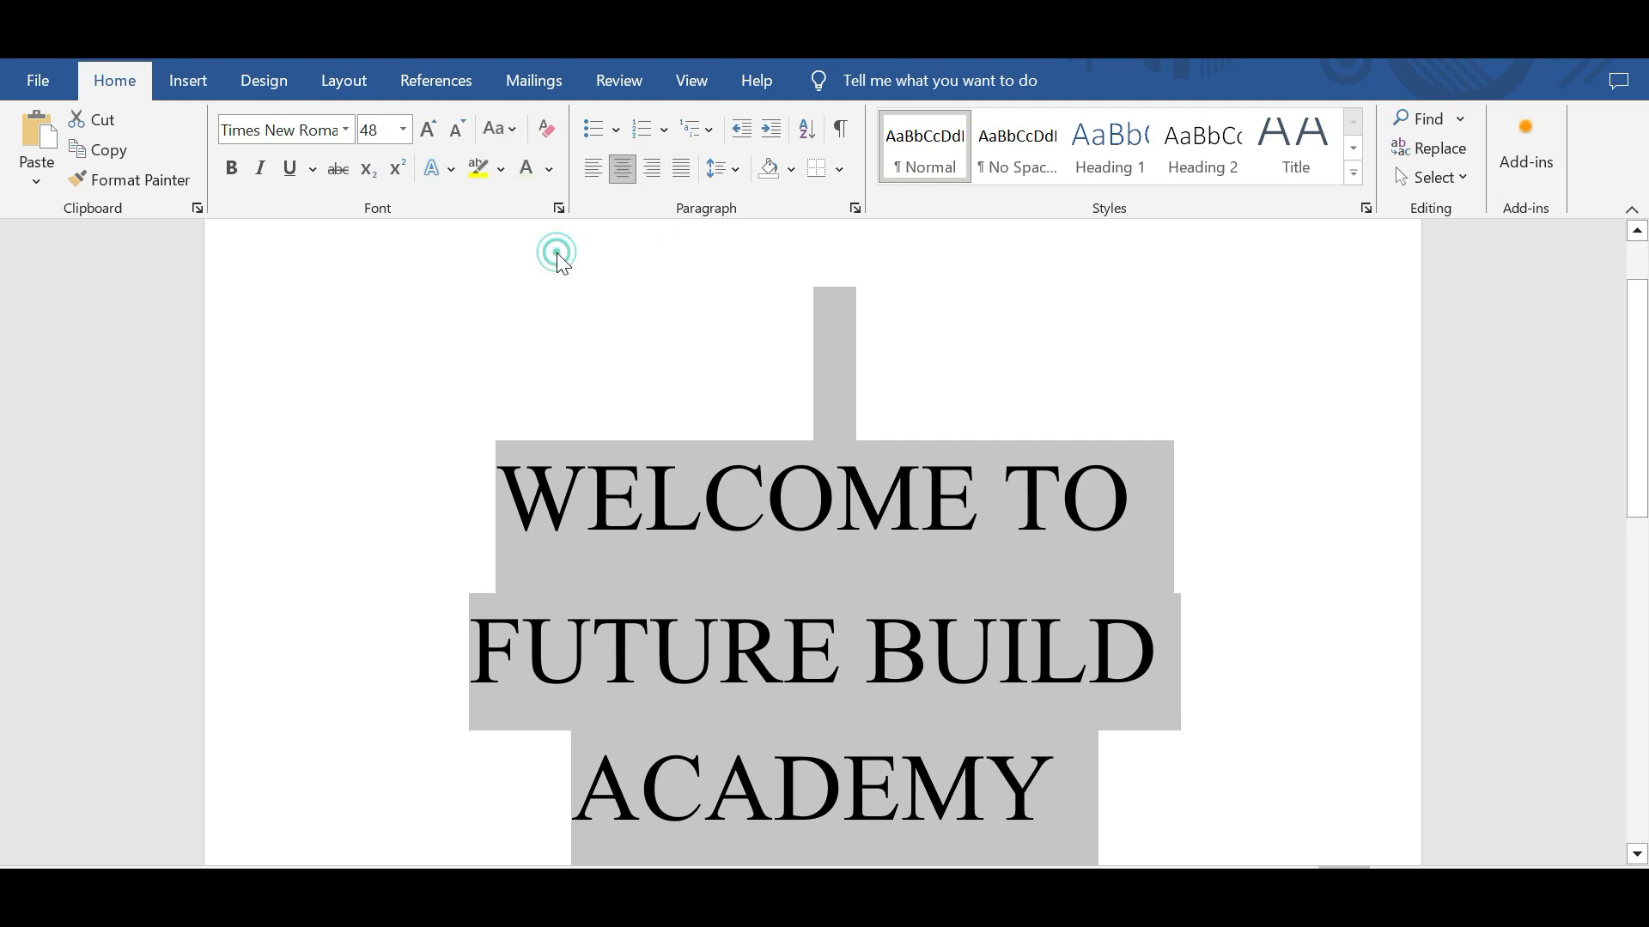
# Step: Apply Capitalize Each Word, UPPERCASE and Capitalize Each Word again to the selected welcome text
pyautogui.click(518, 129)
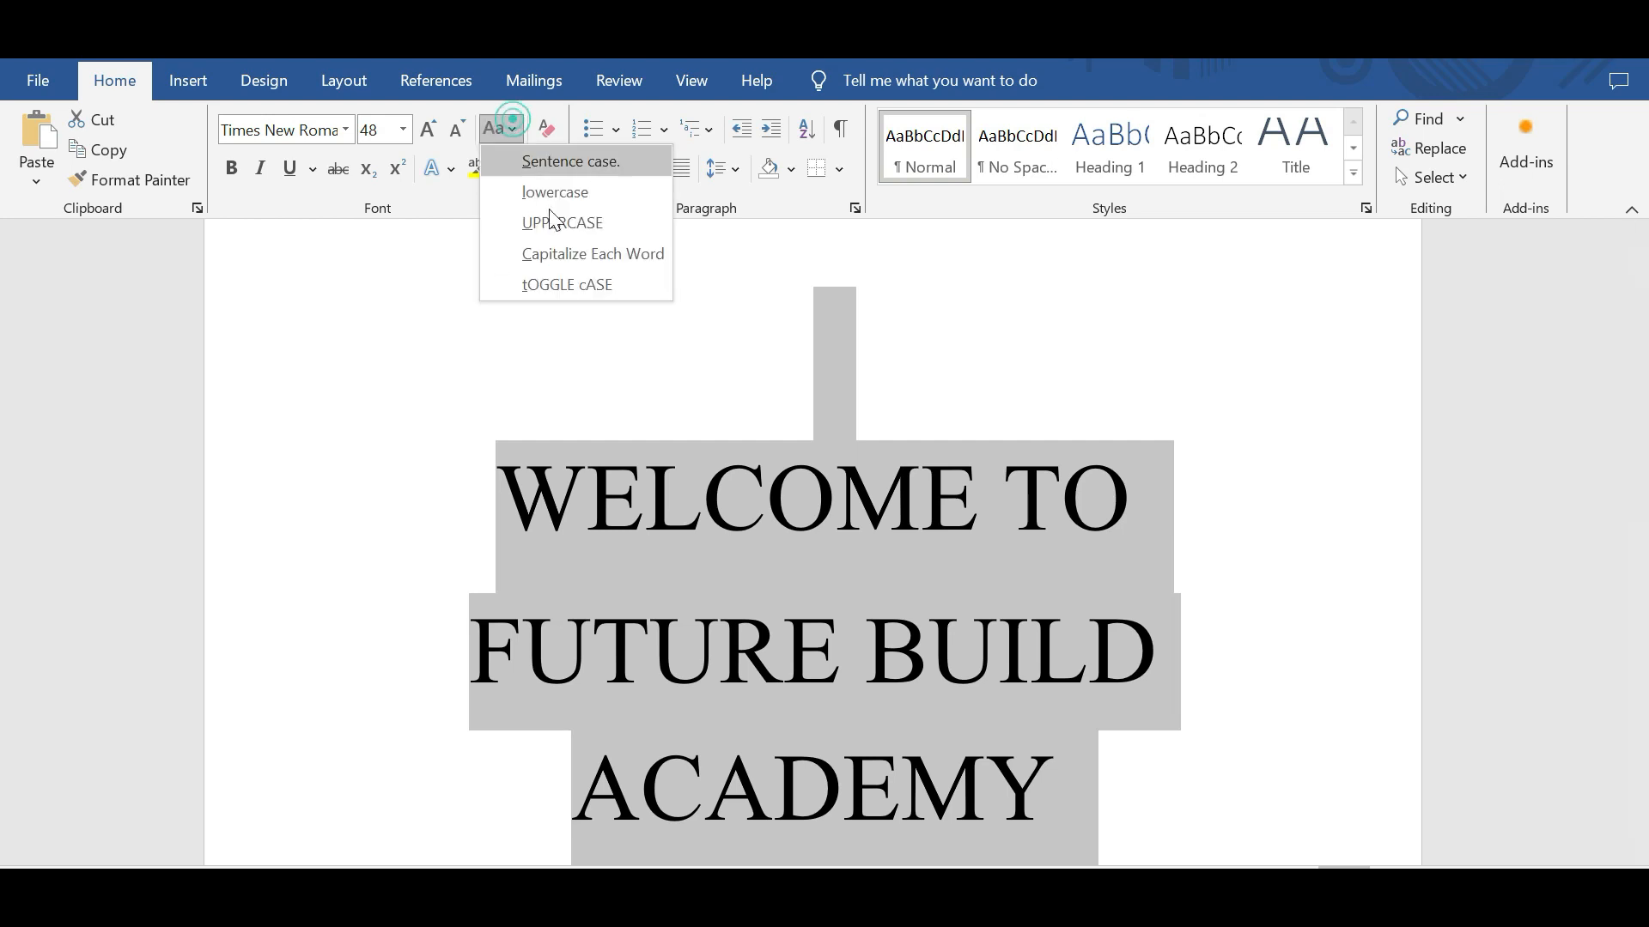
pyautogui.click(558, 248)
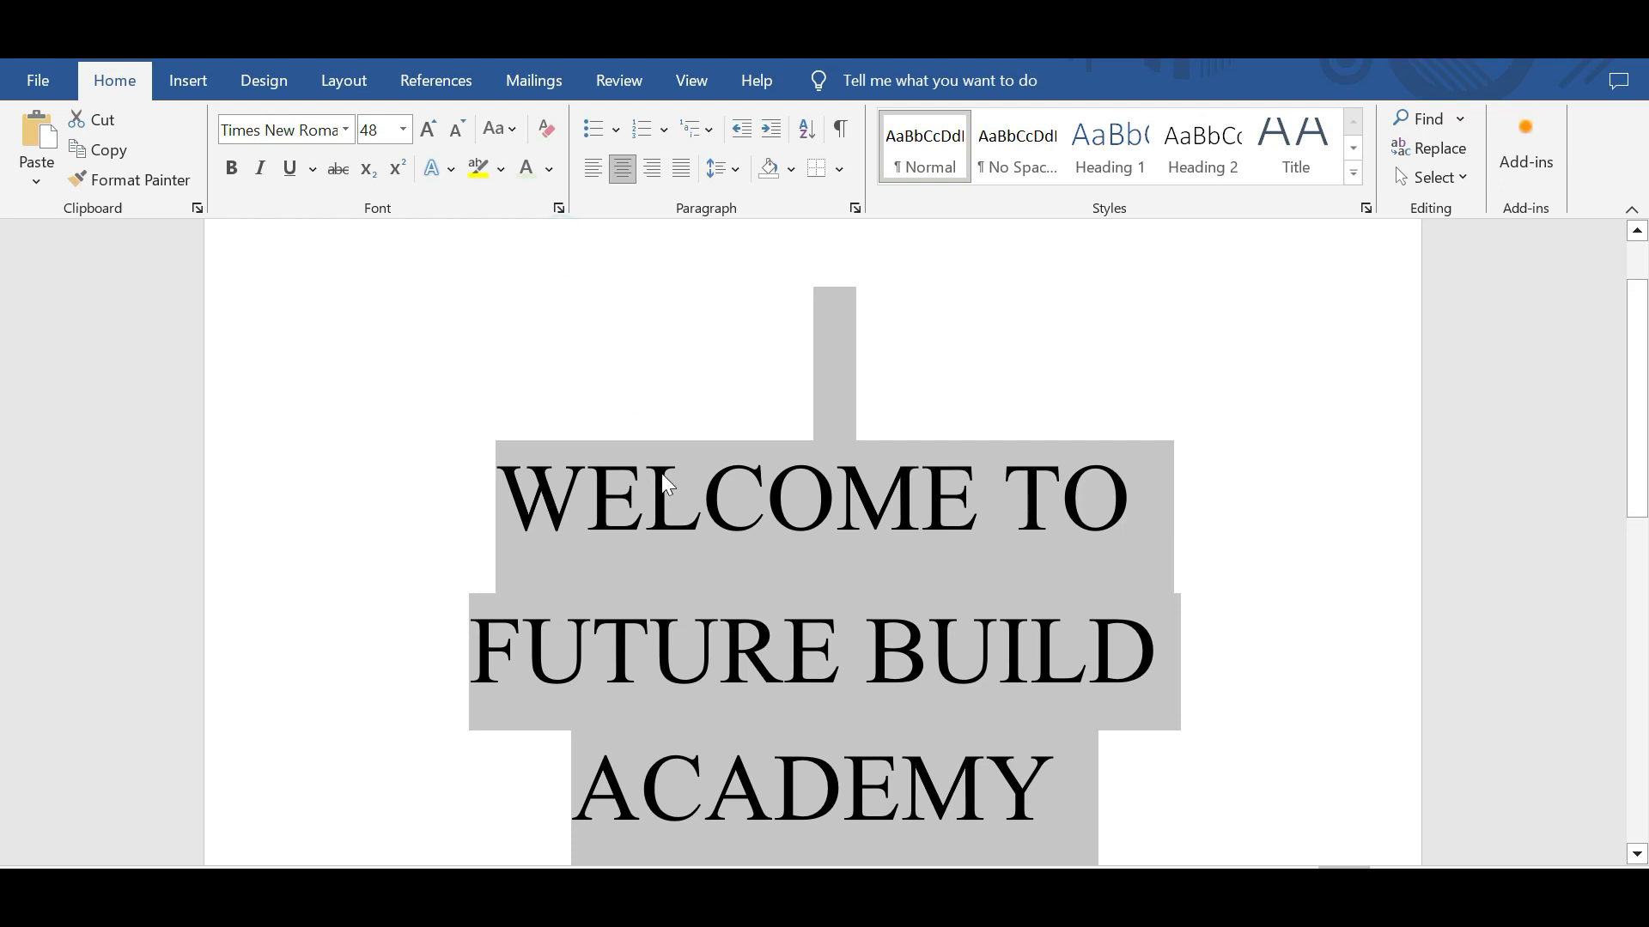
pyautogui.click(512, 129)
pyautogui.click(544, 222)
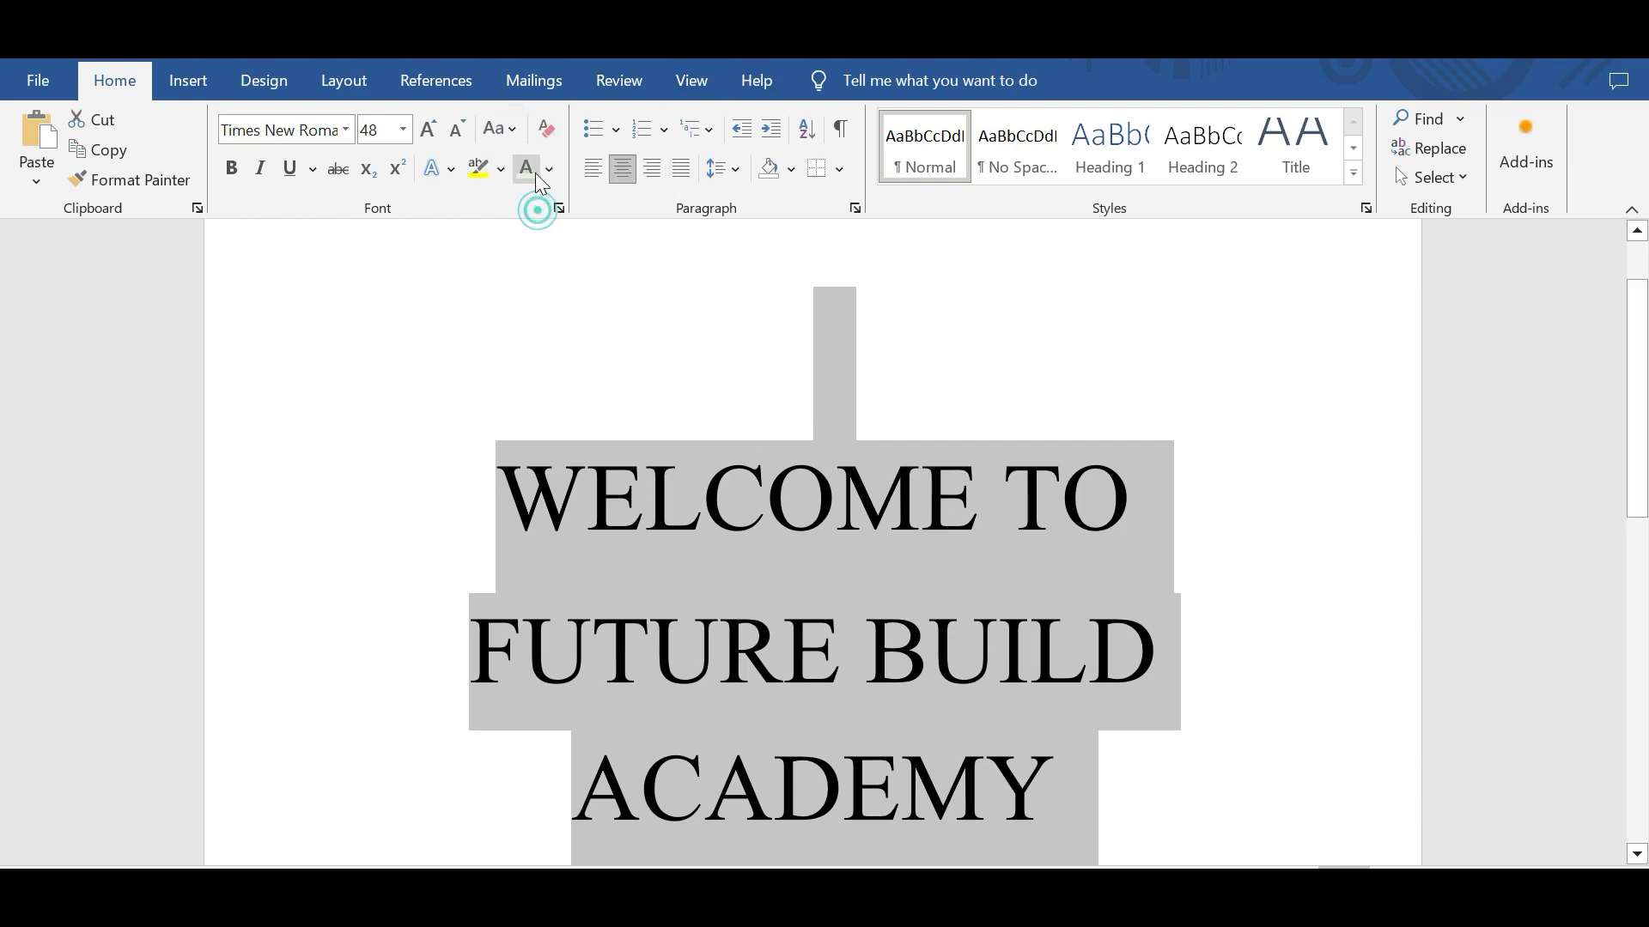
pyautogui.click(523, 134)
pyautogui.click(554, 249)
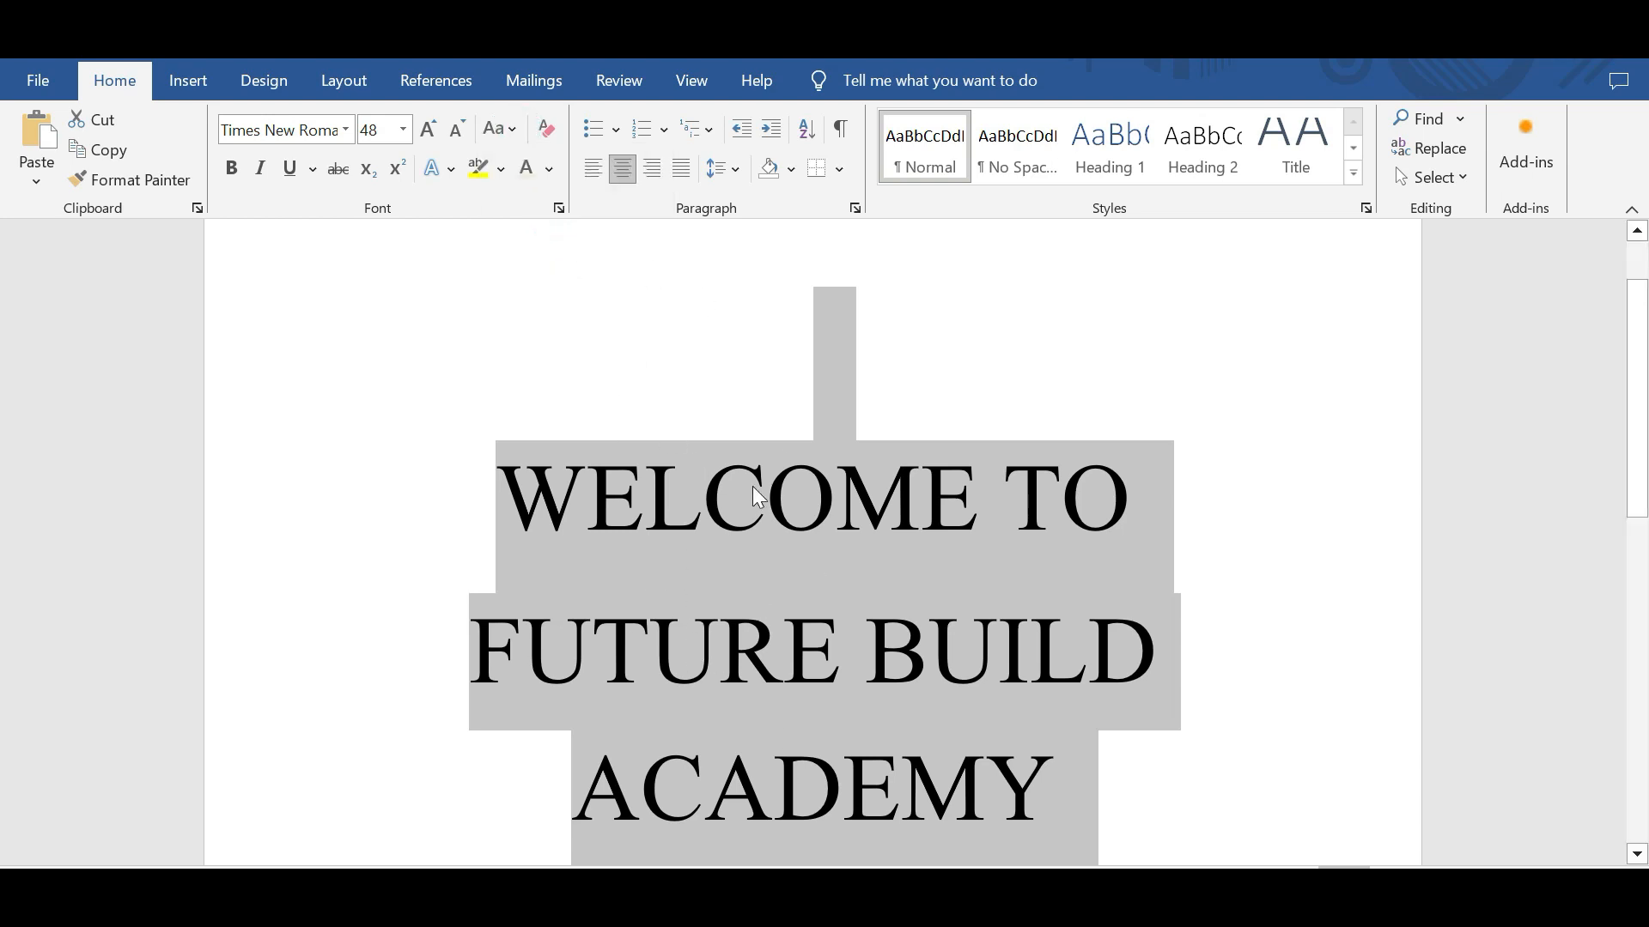
# Step: Toggle the letter case of the selected welcome text between lowercase and uppercase twice, finishing in capitals
pyautogui.click(512, 131)
pyautogui.click(590, 291)
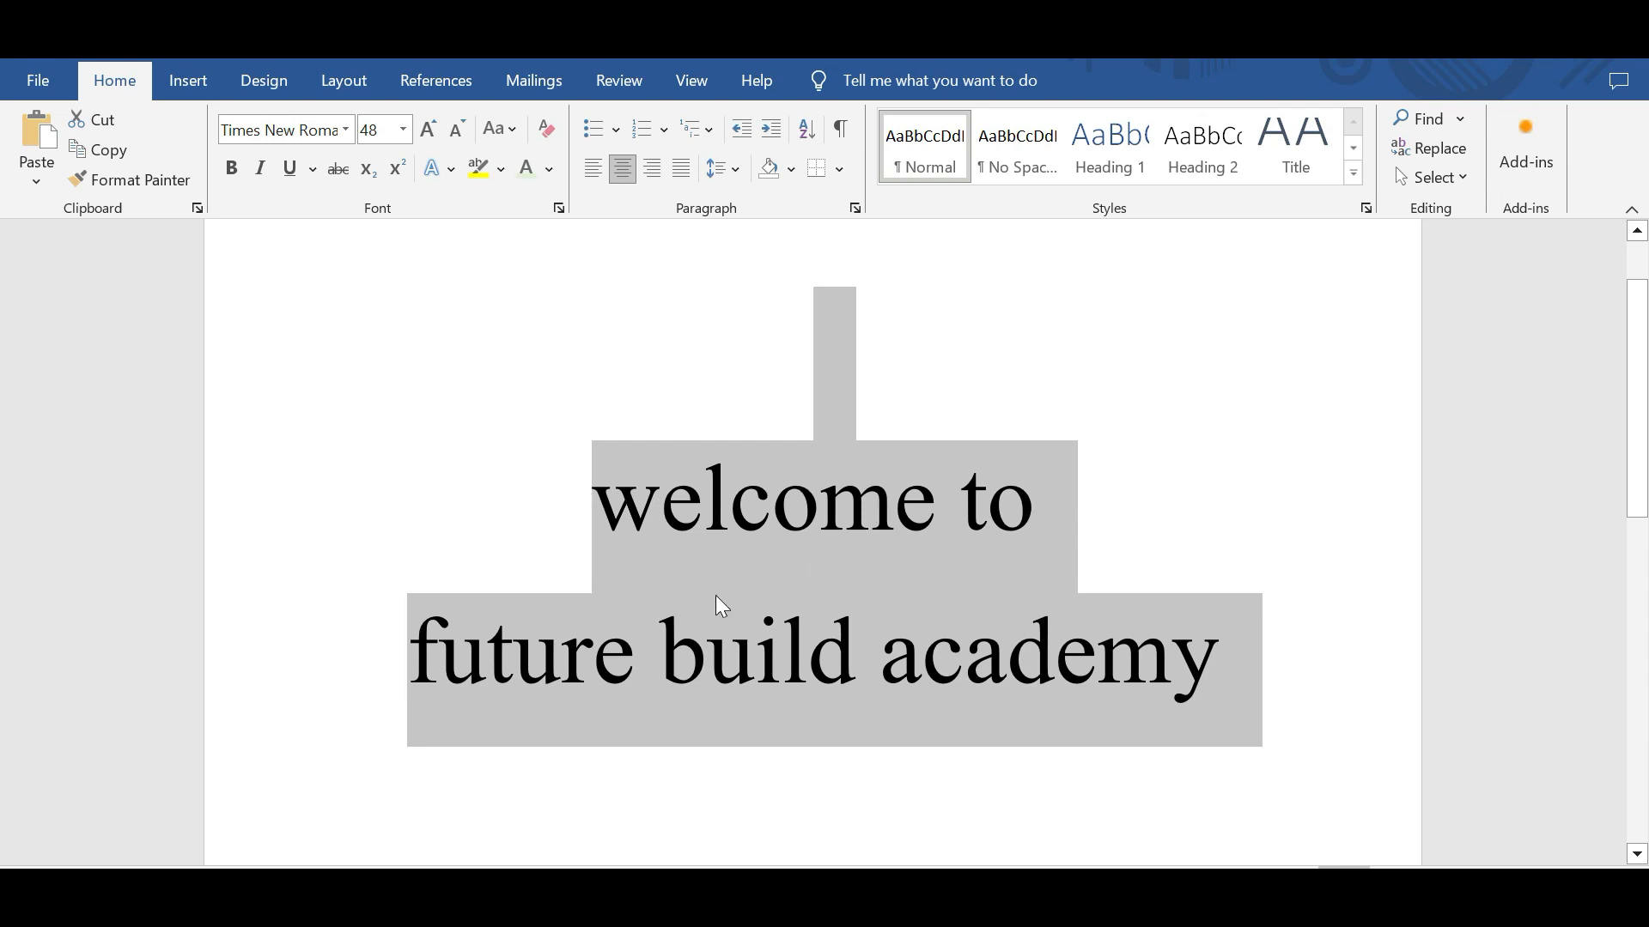
pyautogui.click(521, 134)
pyautogui.click(573, 275)
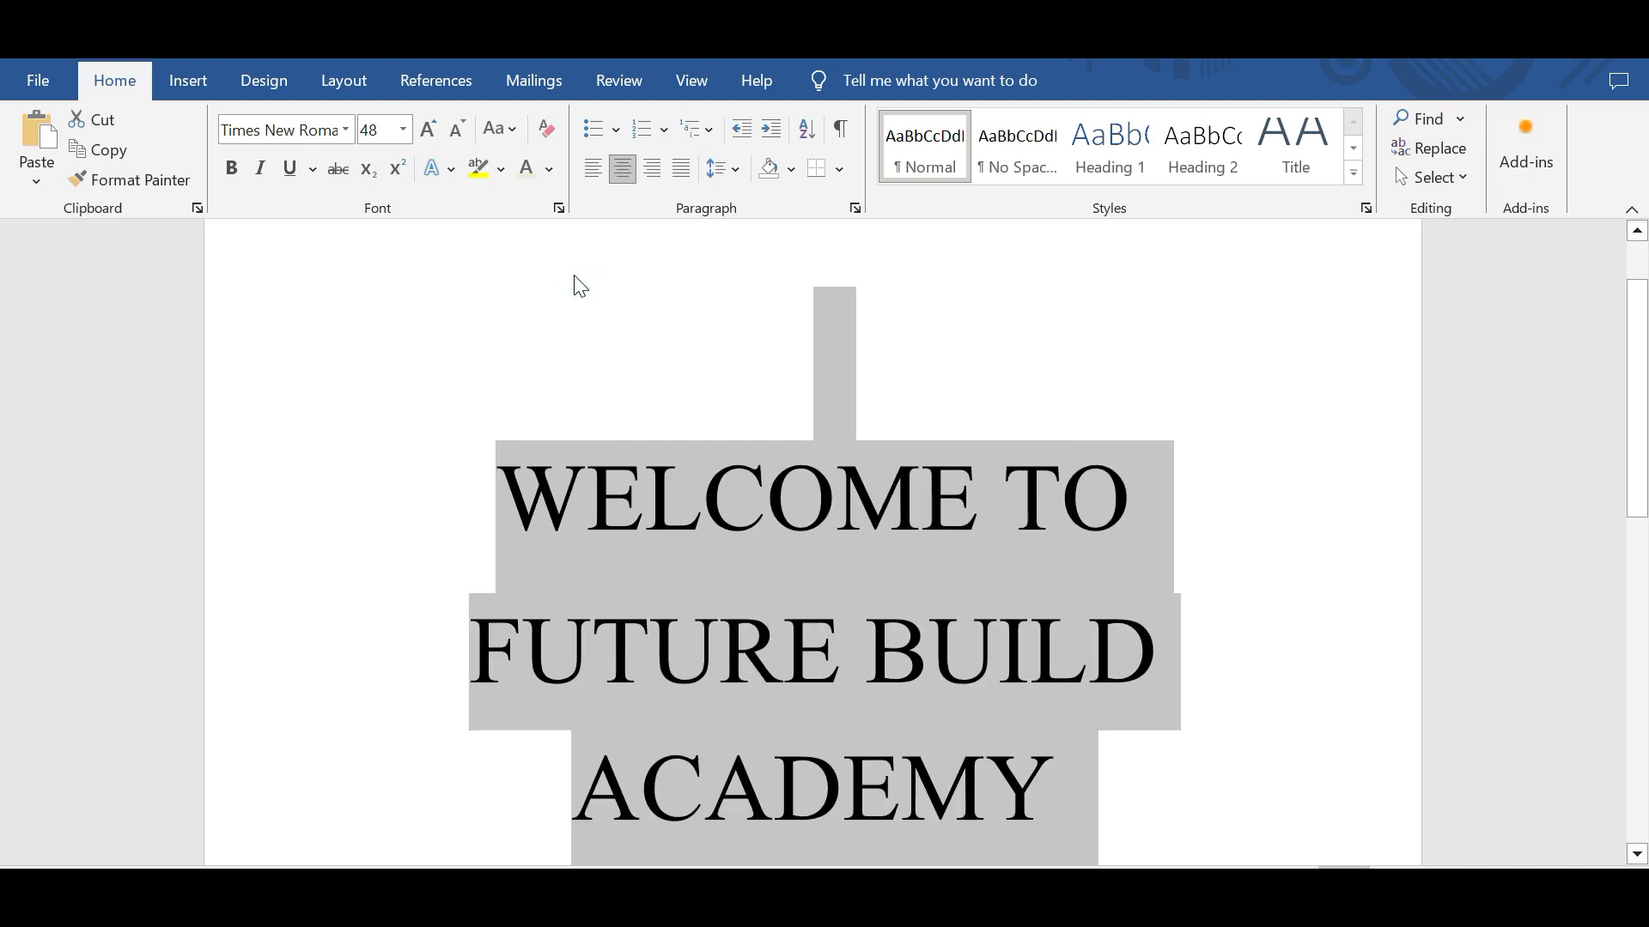
pyautogui.click(508, 127)
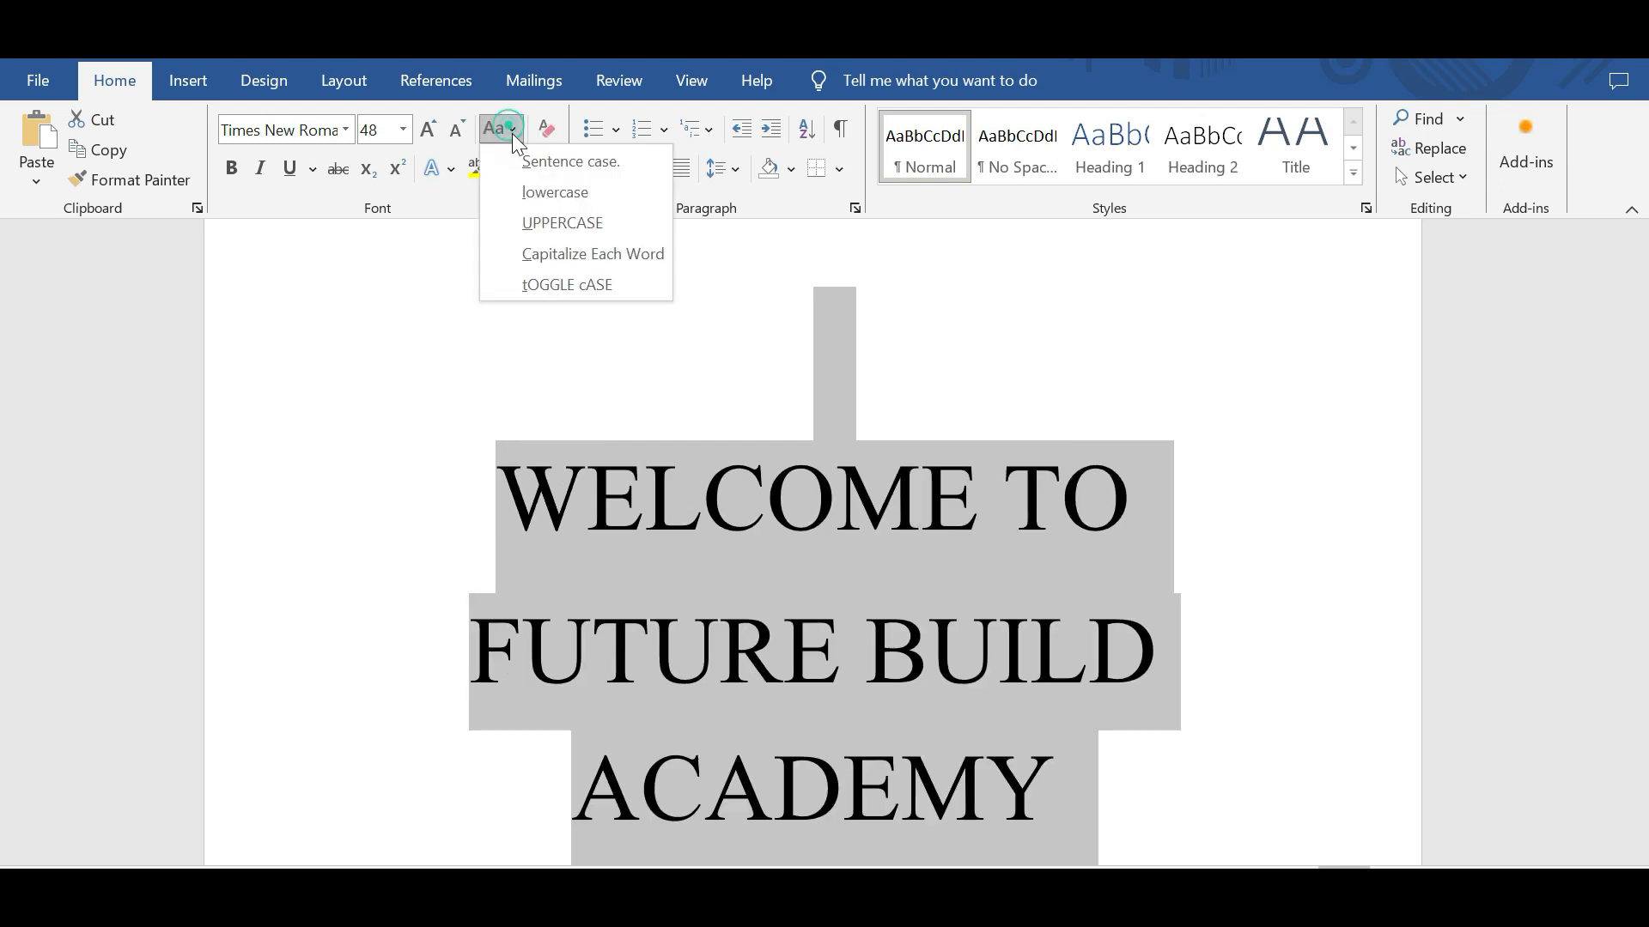
pyautogui.click(563, 282)
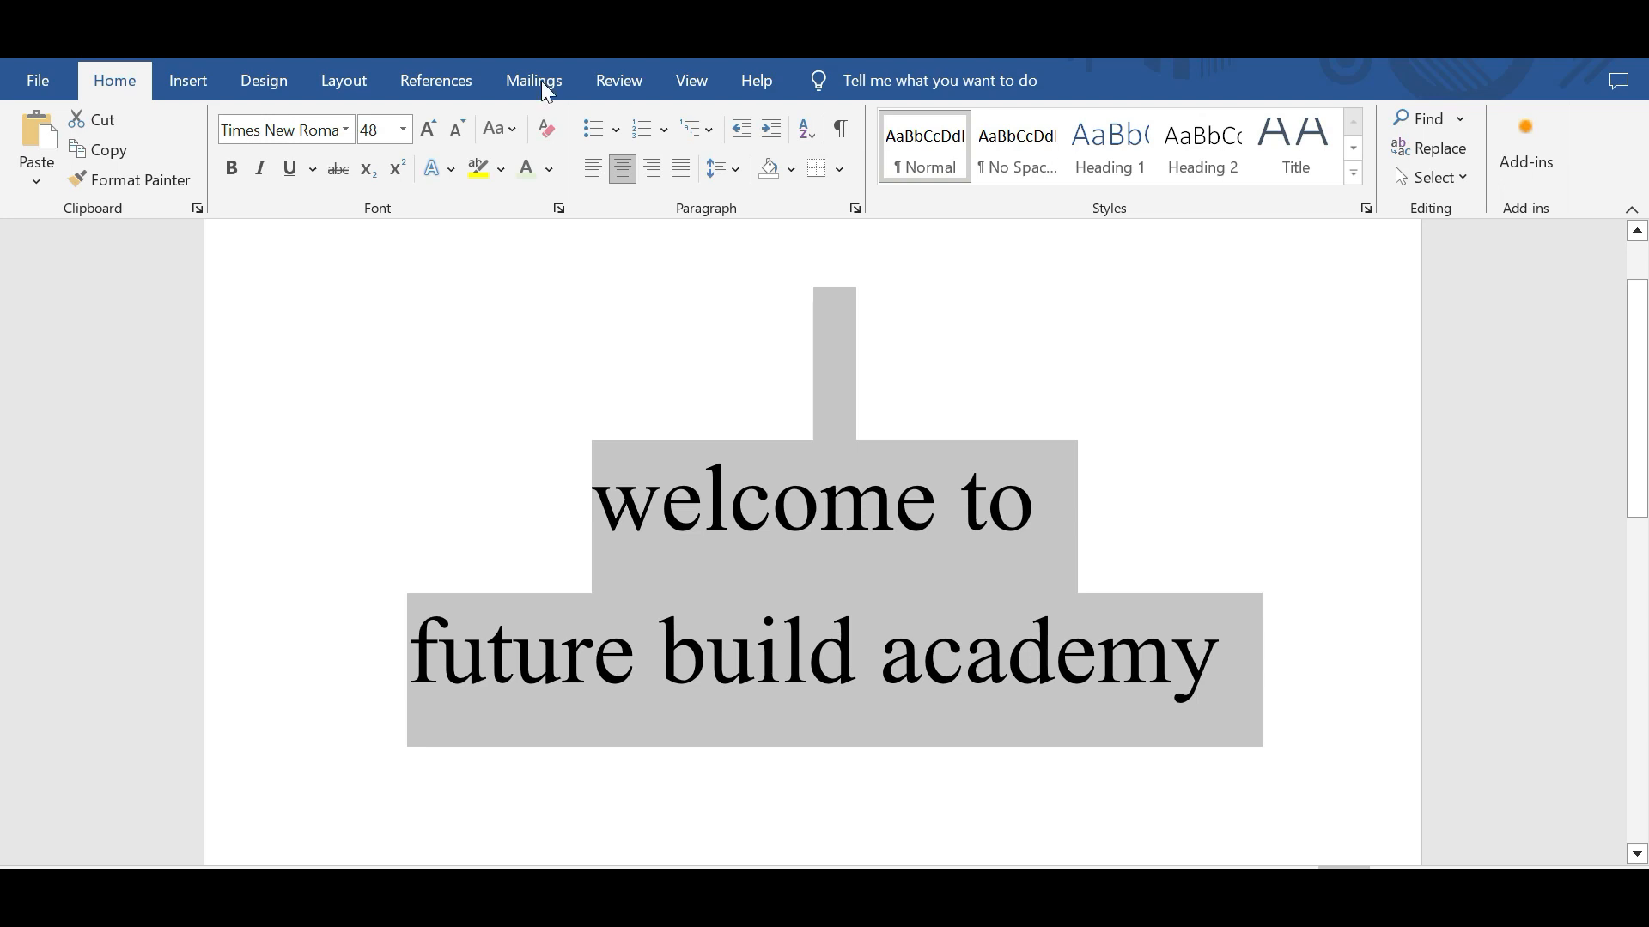
pyautogui.click(510, 129)
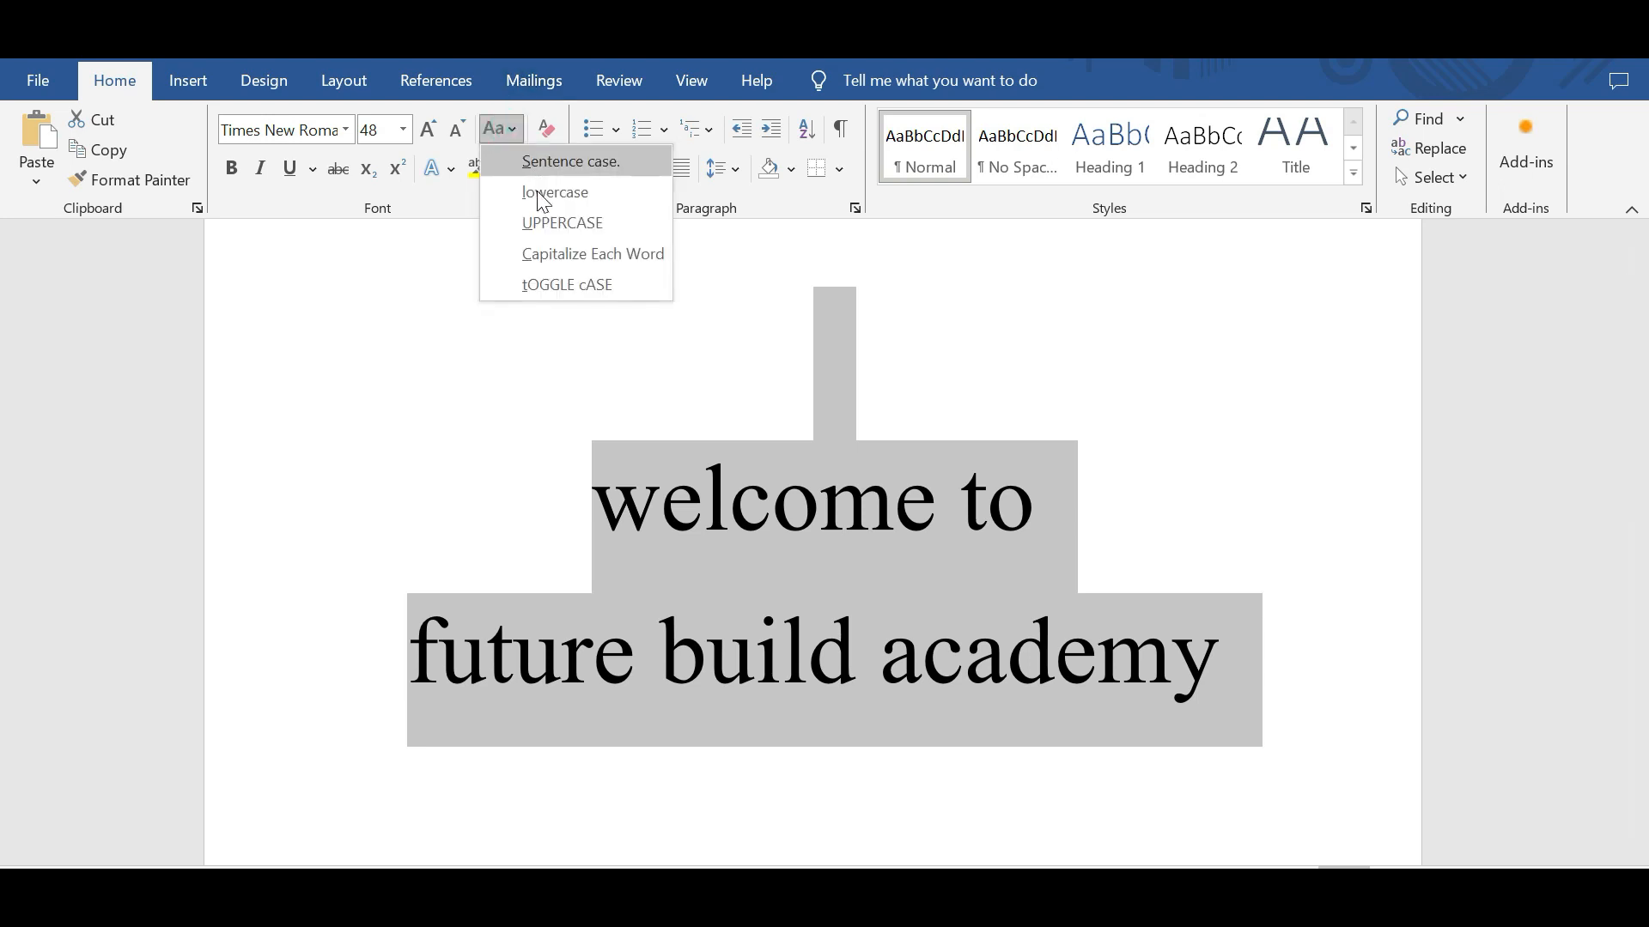
pyautogui.click(556, 285)
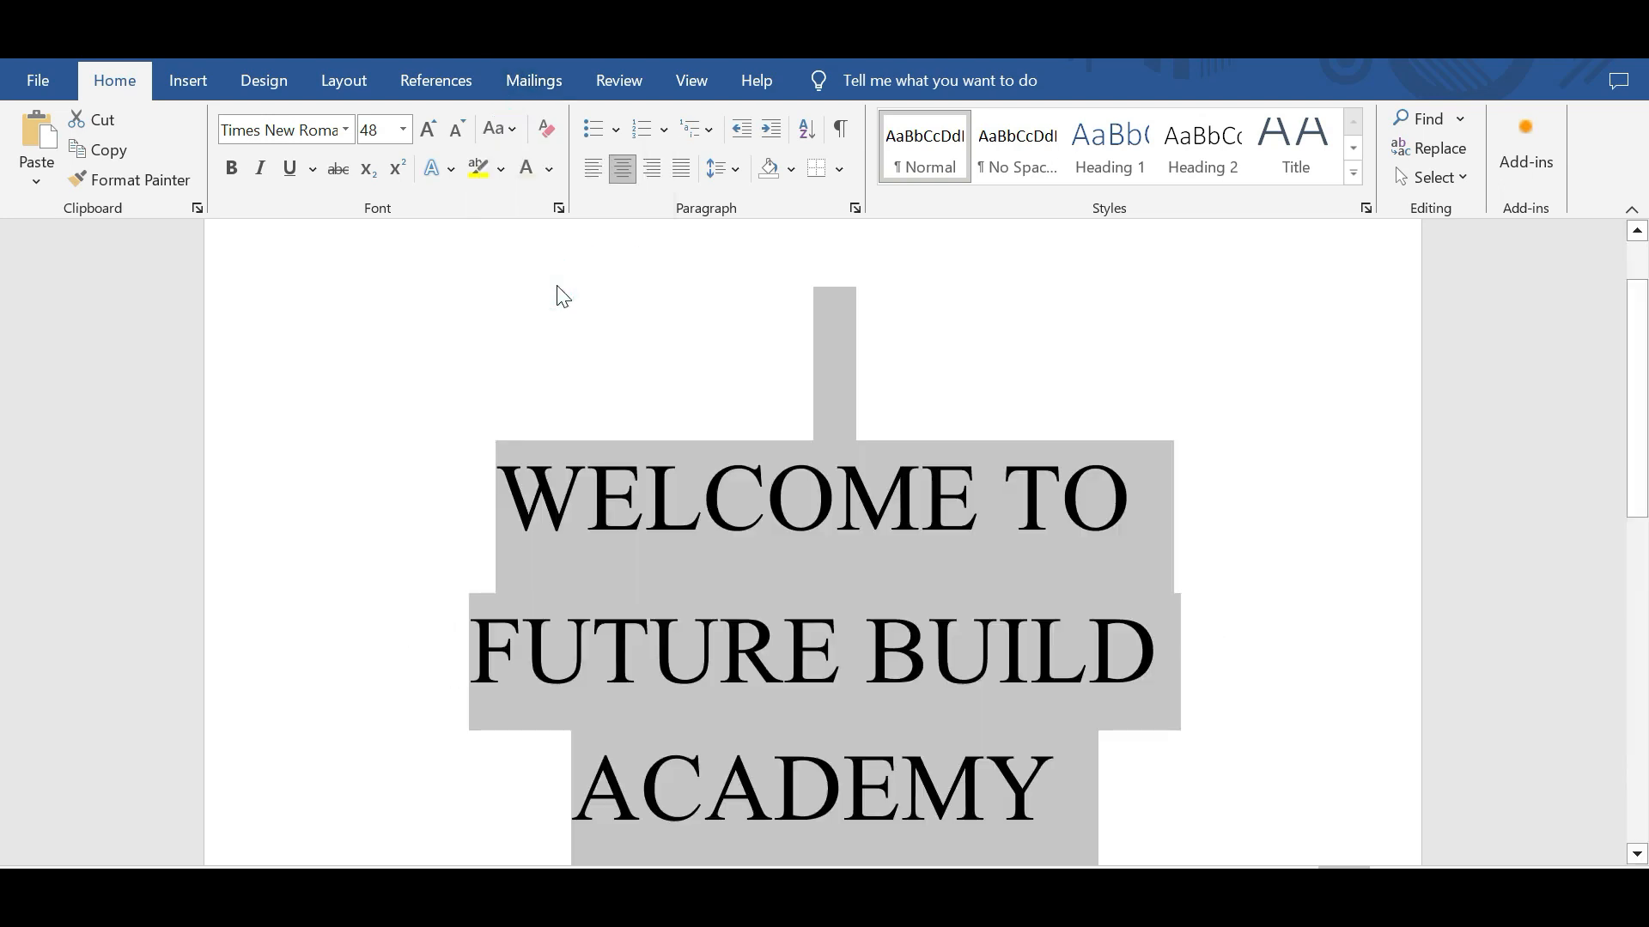
pyautogui.click(519, 128)
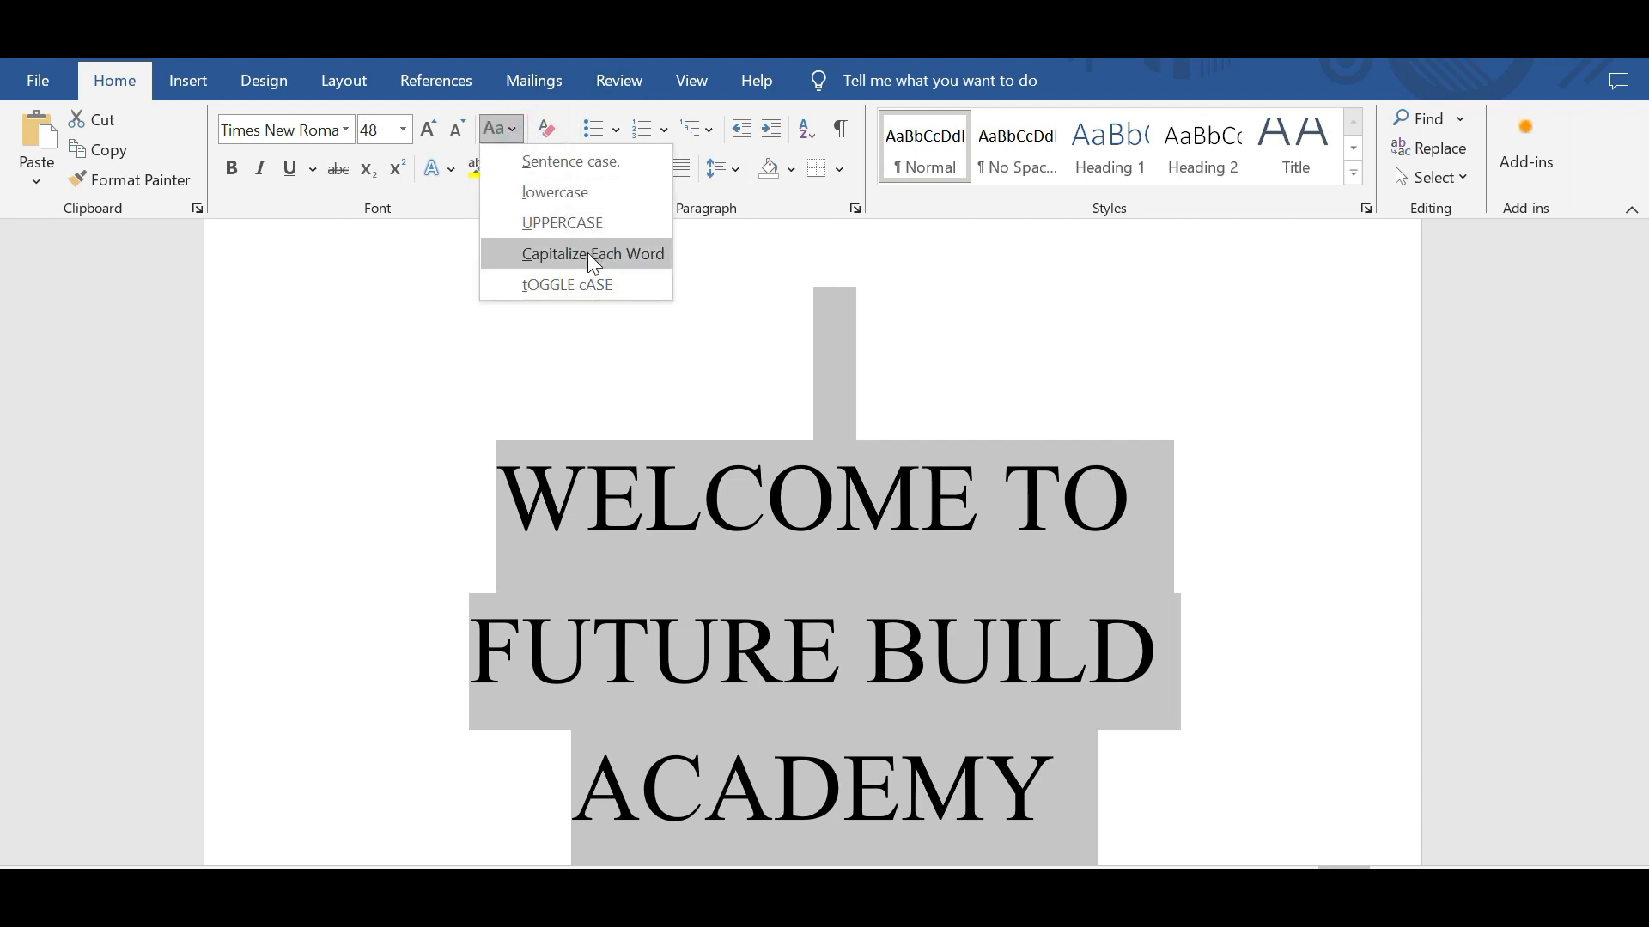
pyautogui.click(567, 161)
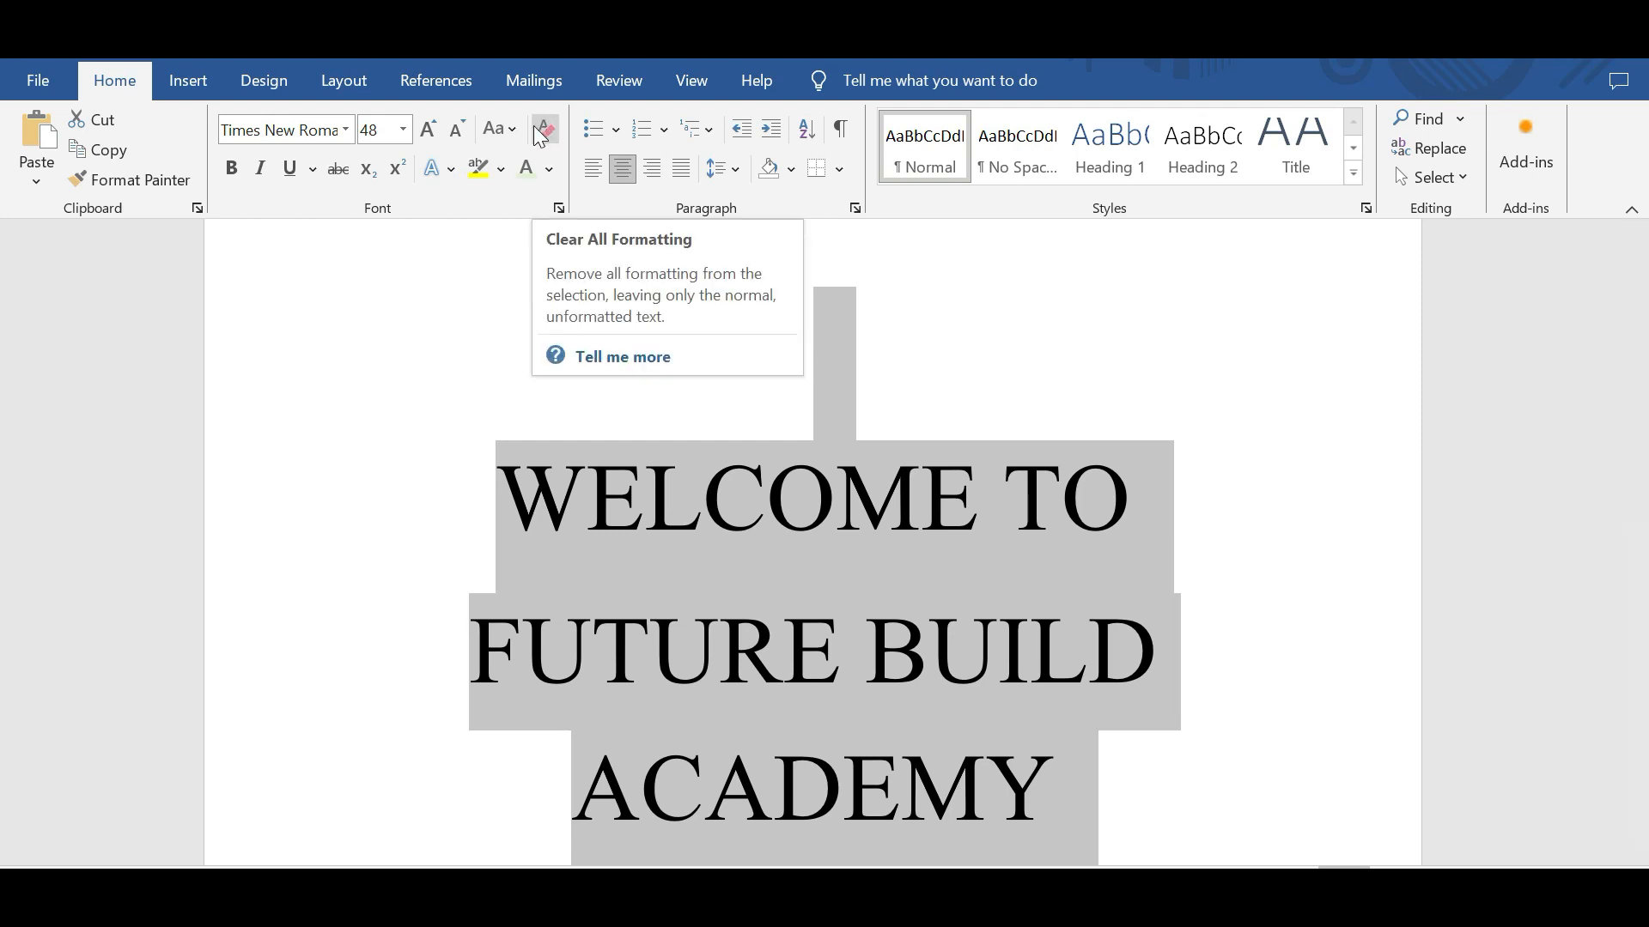
# Step: Apply the gold bevelled text effect preset to the selected welcome text
pyautogui.click(452, 172)
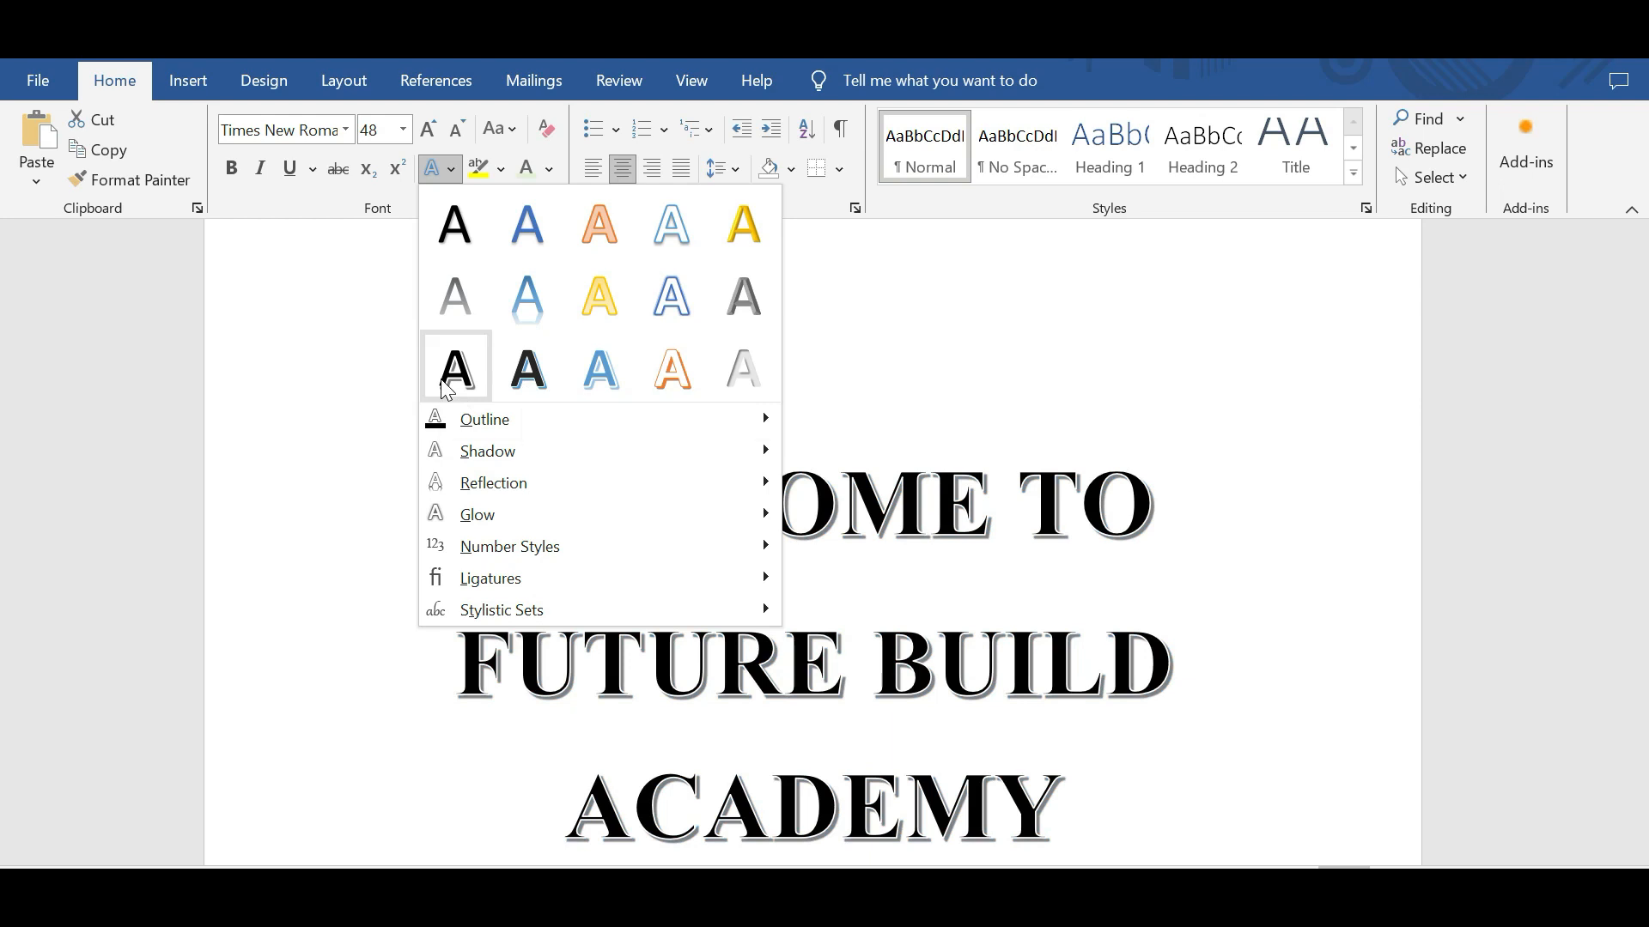
pyautogui.click(741, 254)
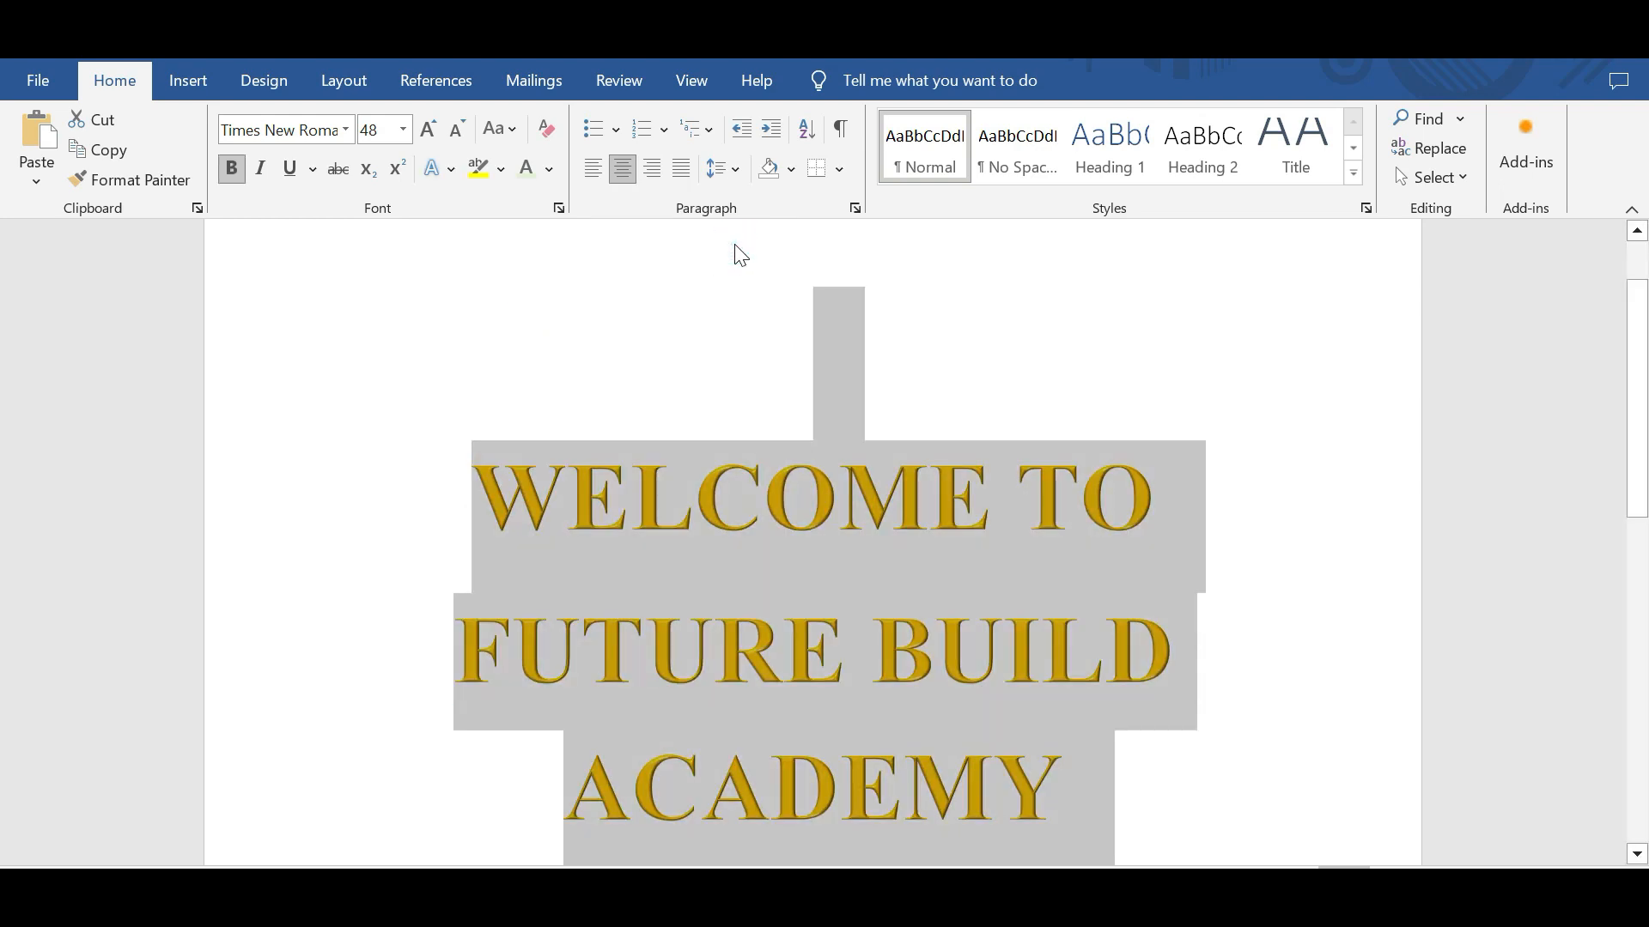
# Step: Examine the outline, shadow, reflection, glow, number style, ligature and stylistic set options for the welcome text, keeping the gold preset
pyautogui.click(454, 168)
pyautogui.moveTo(492, 430)
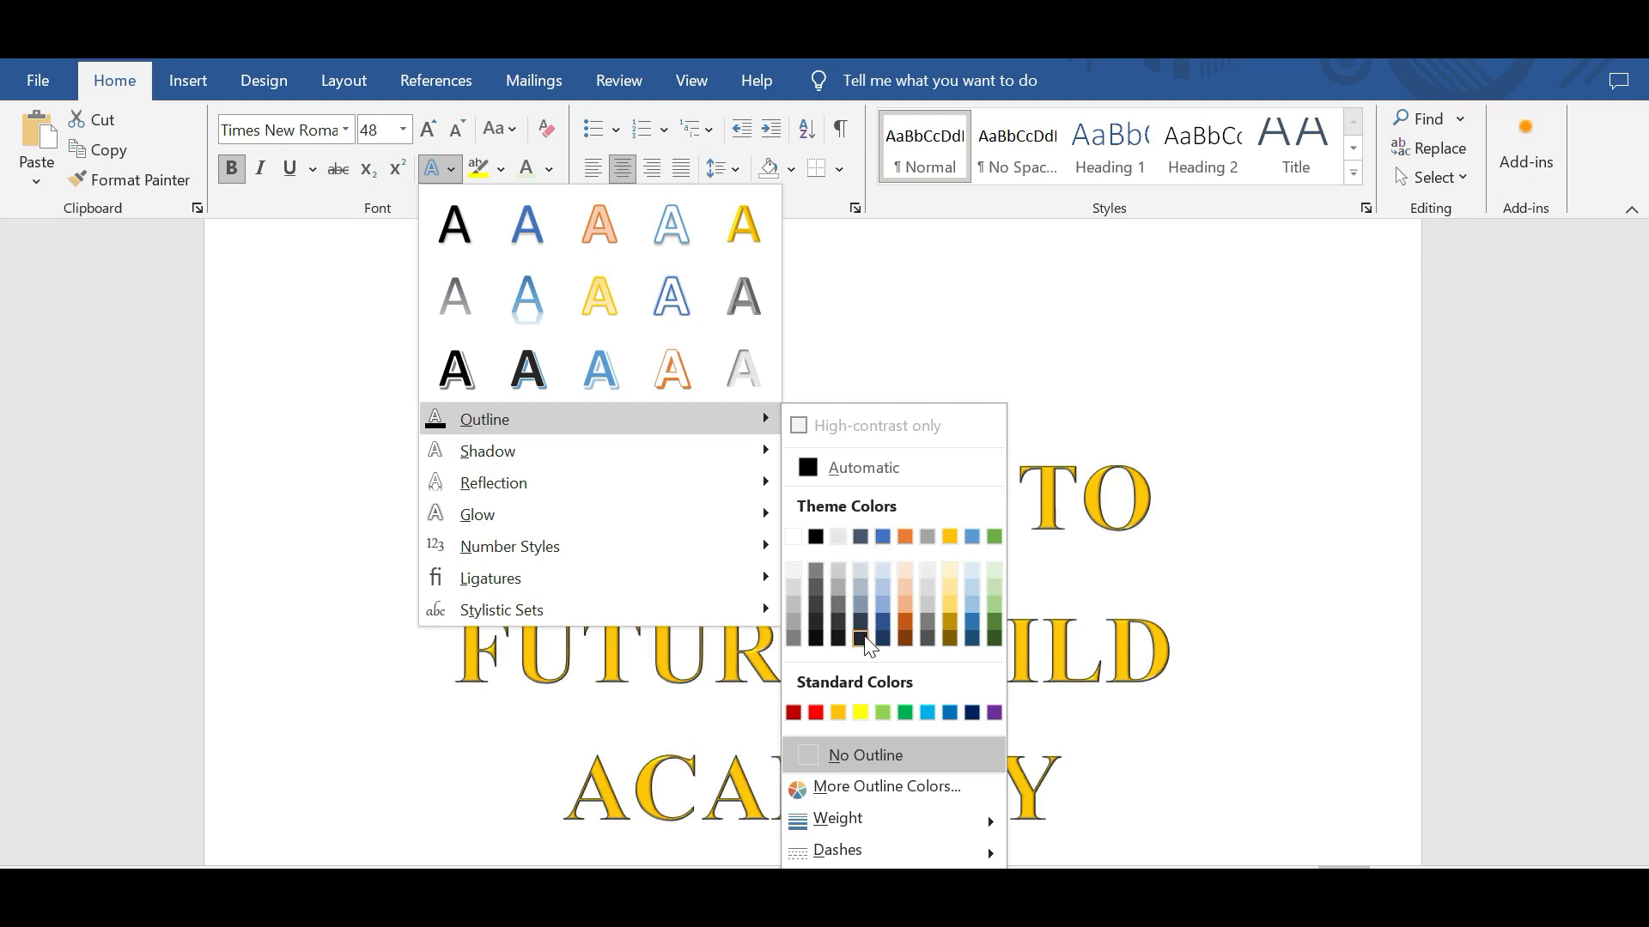
pyautogui.moveTo(623, 468)
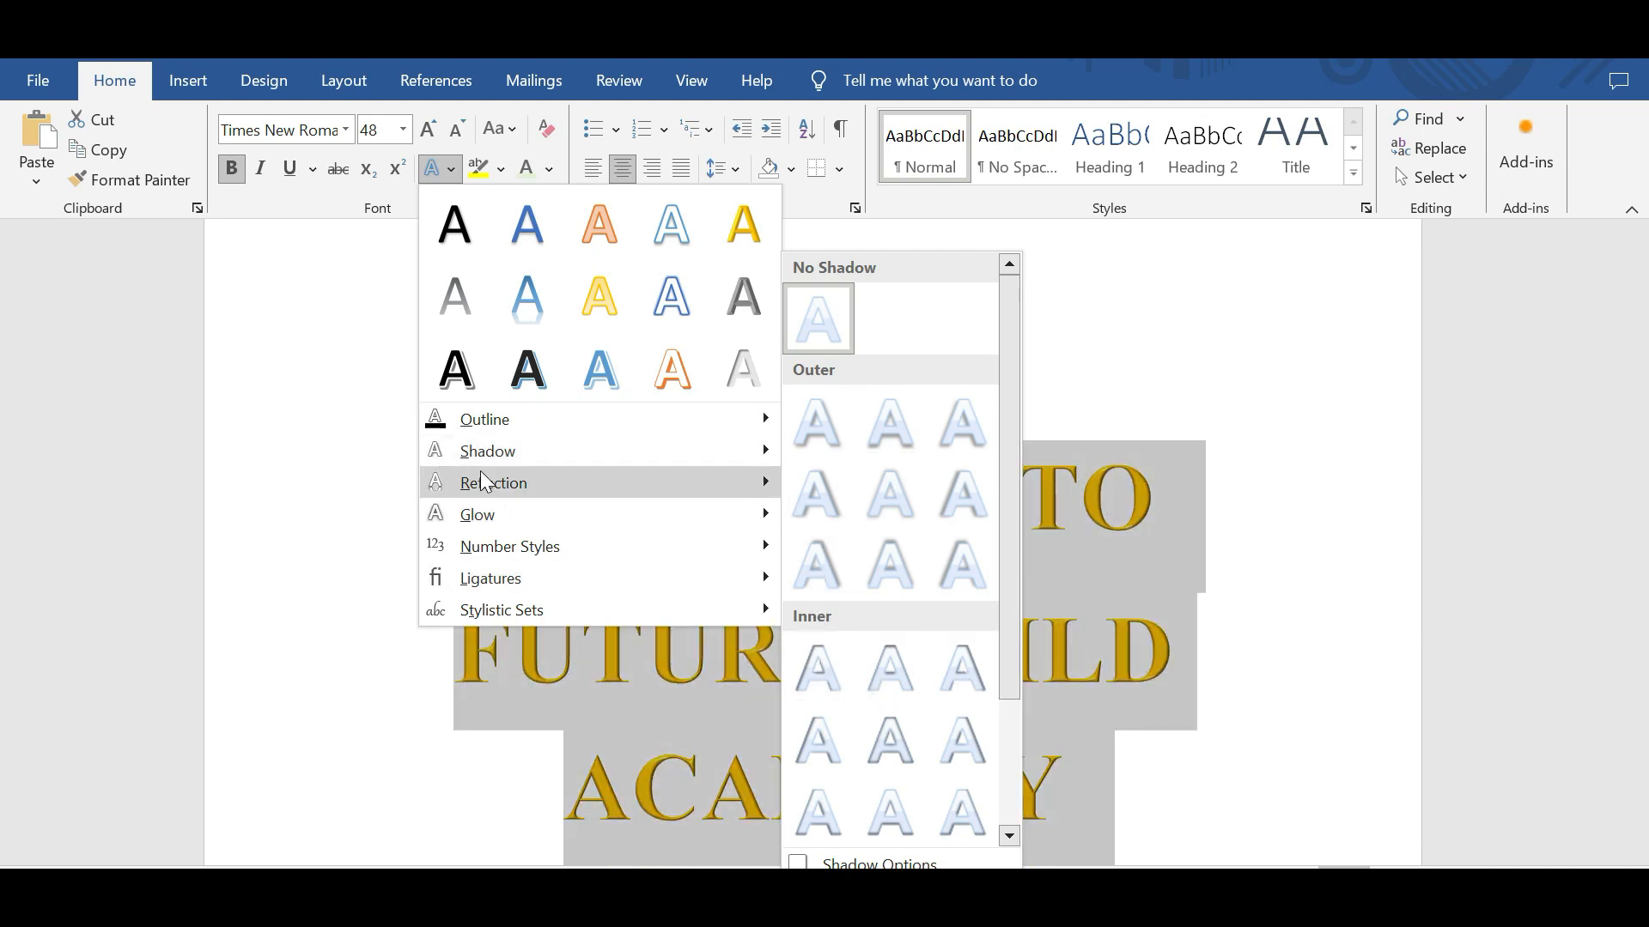
pyautogui.click(476, 481)
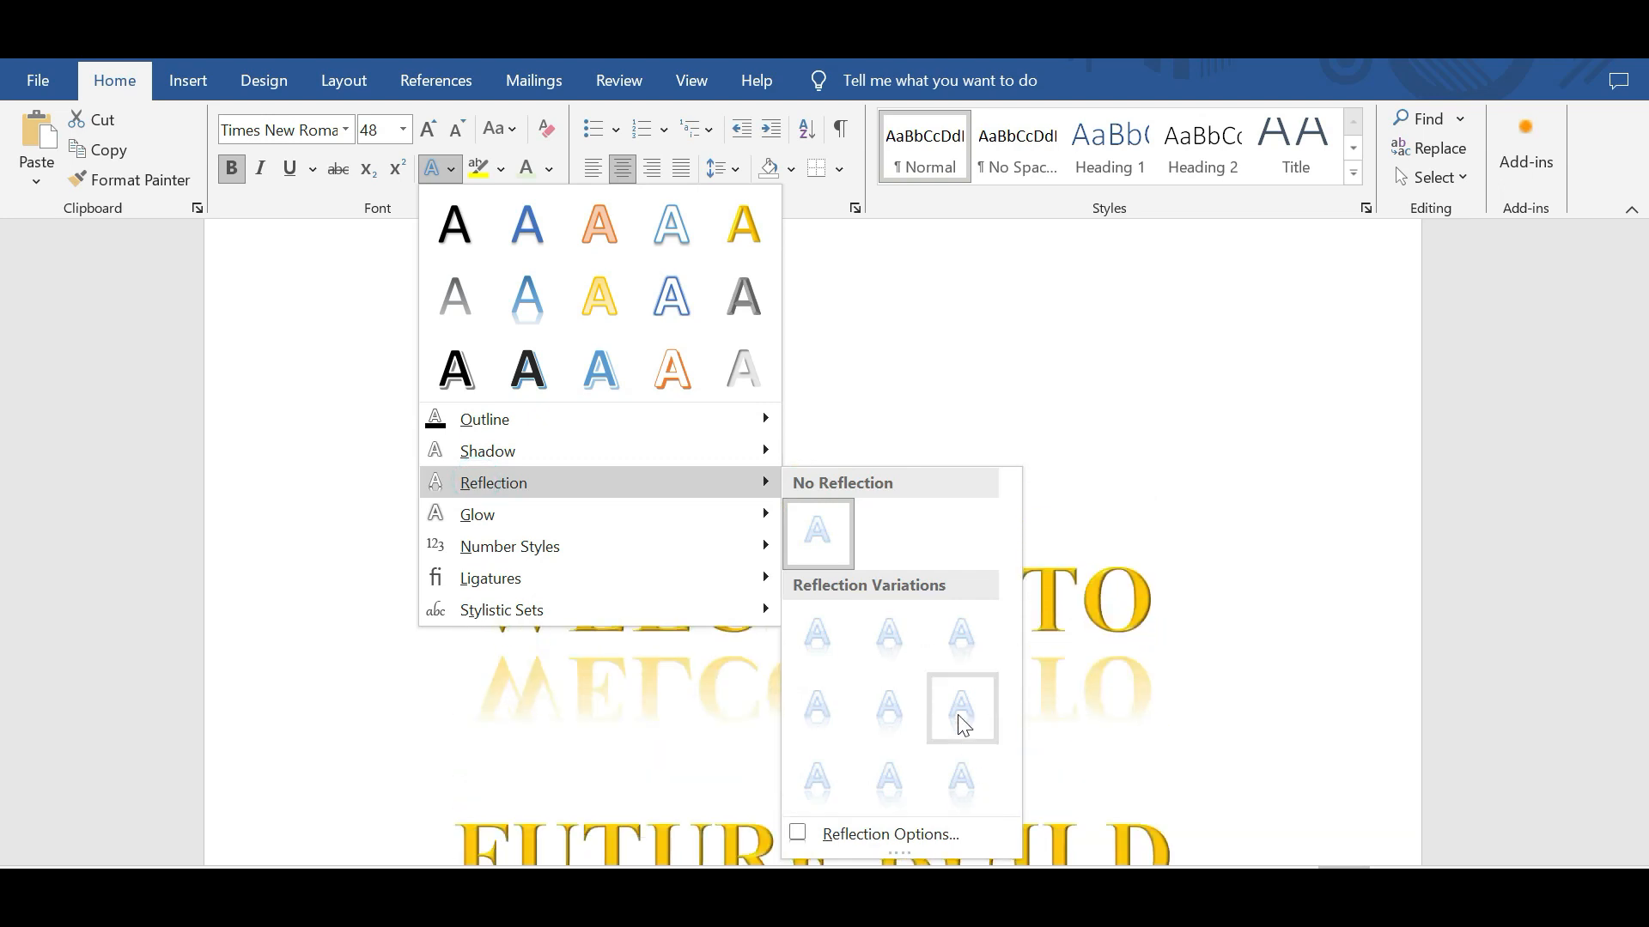
pyautogui.click(517, 517)
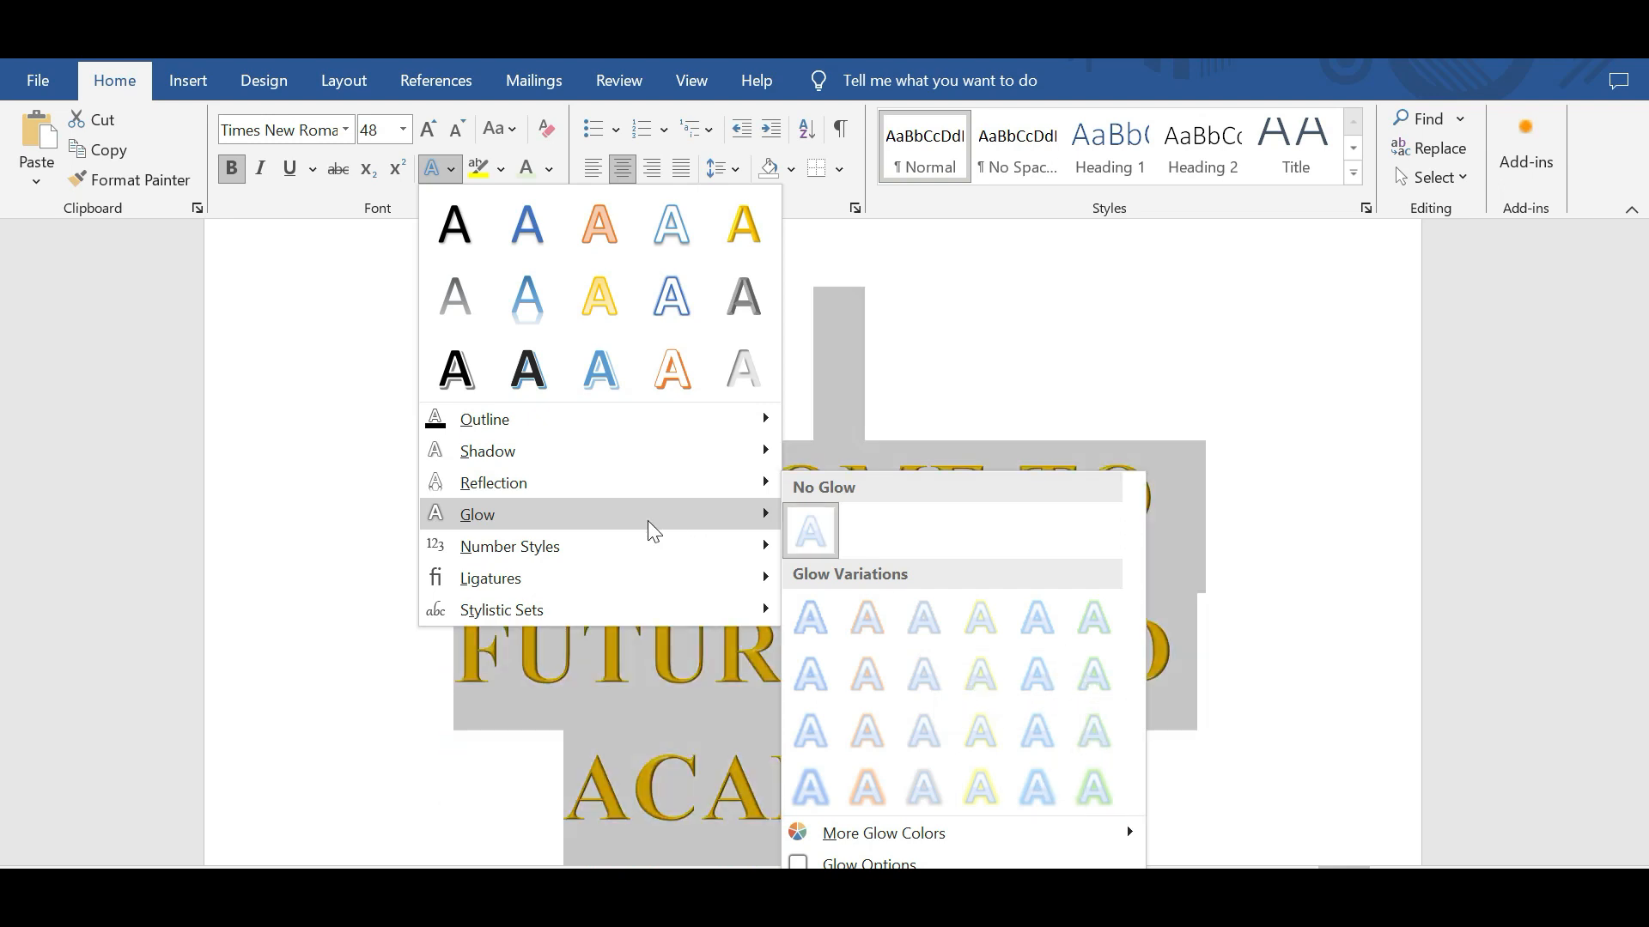
pyautogui.moveTo(615, 541)
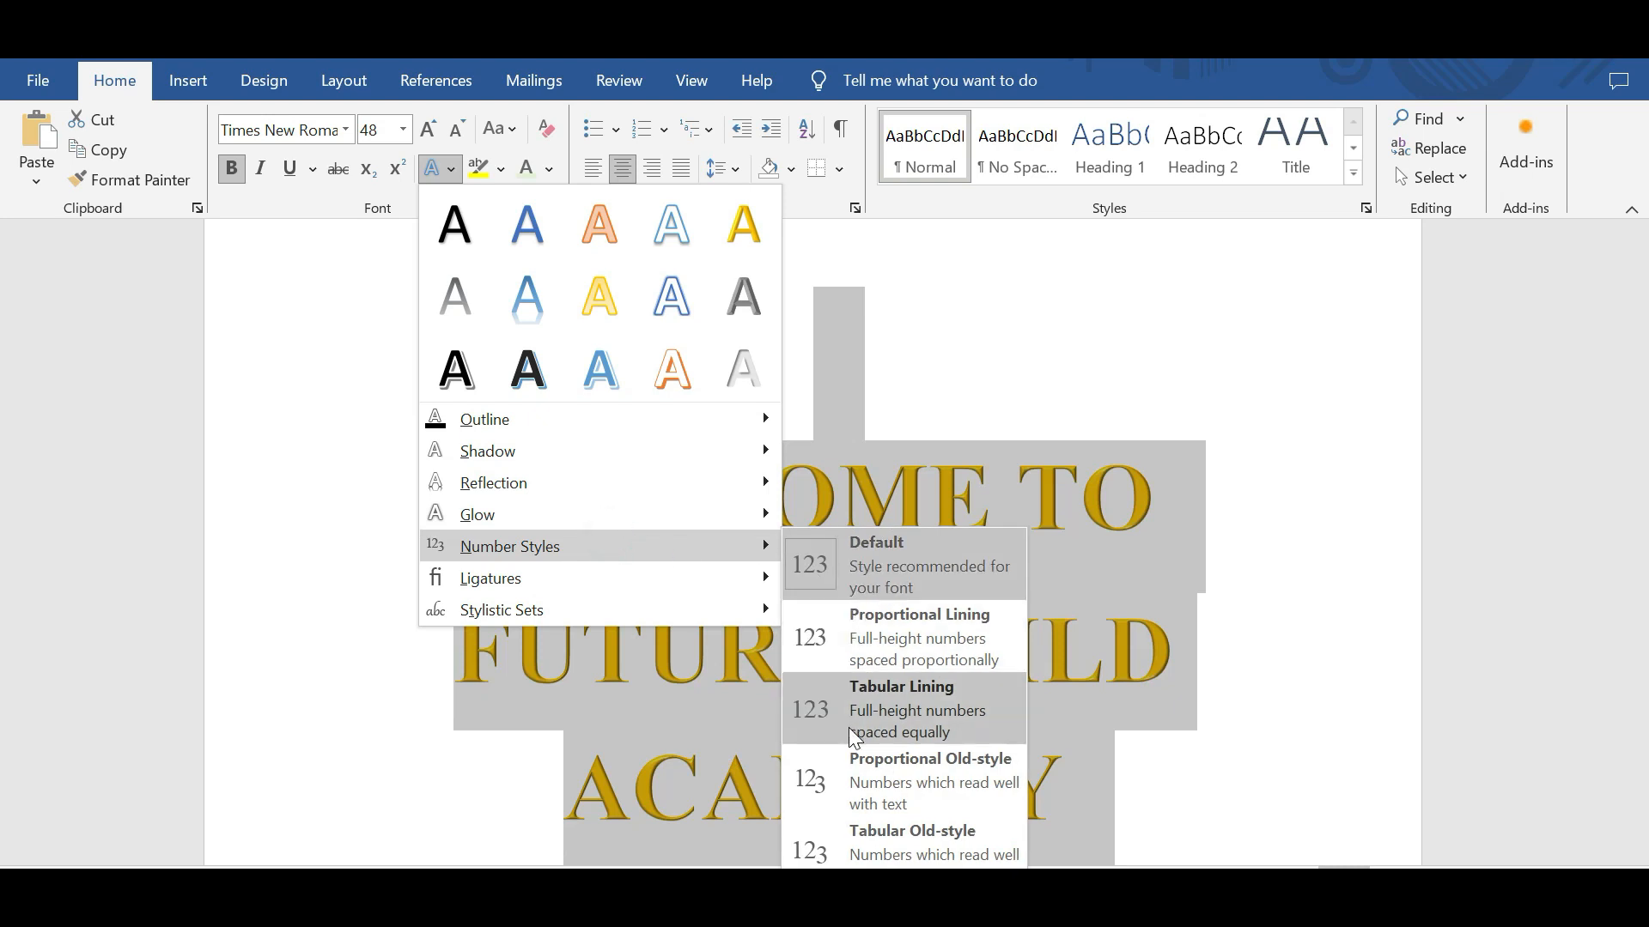
pyautogui.moveTo(546, 585)
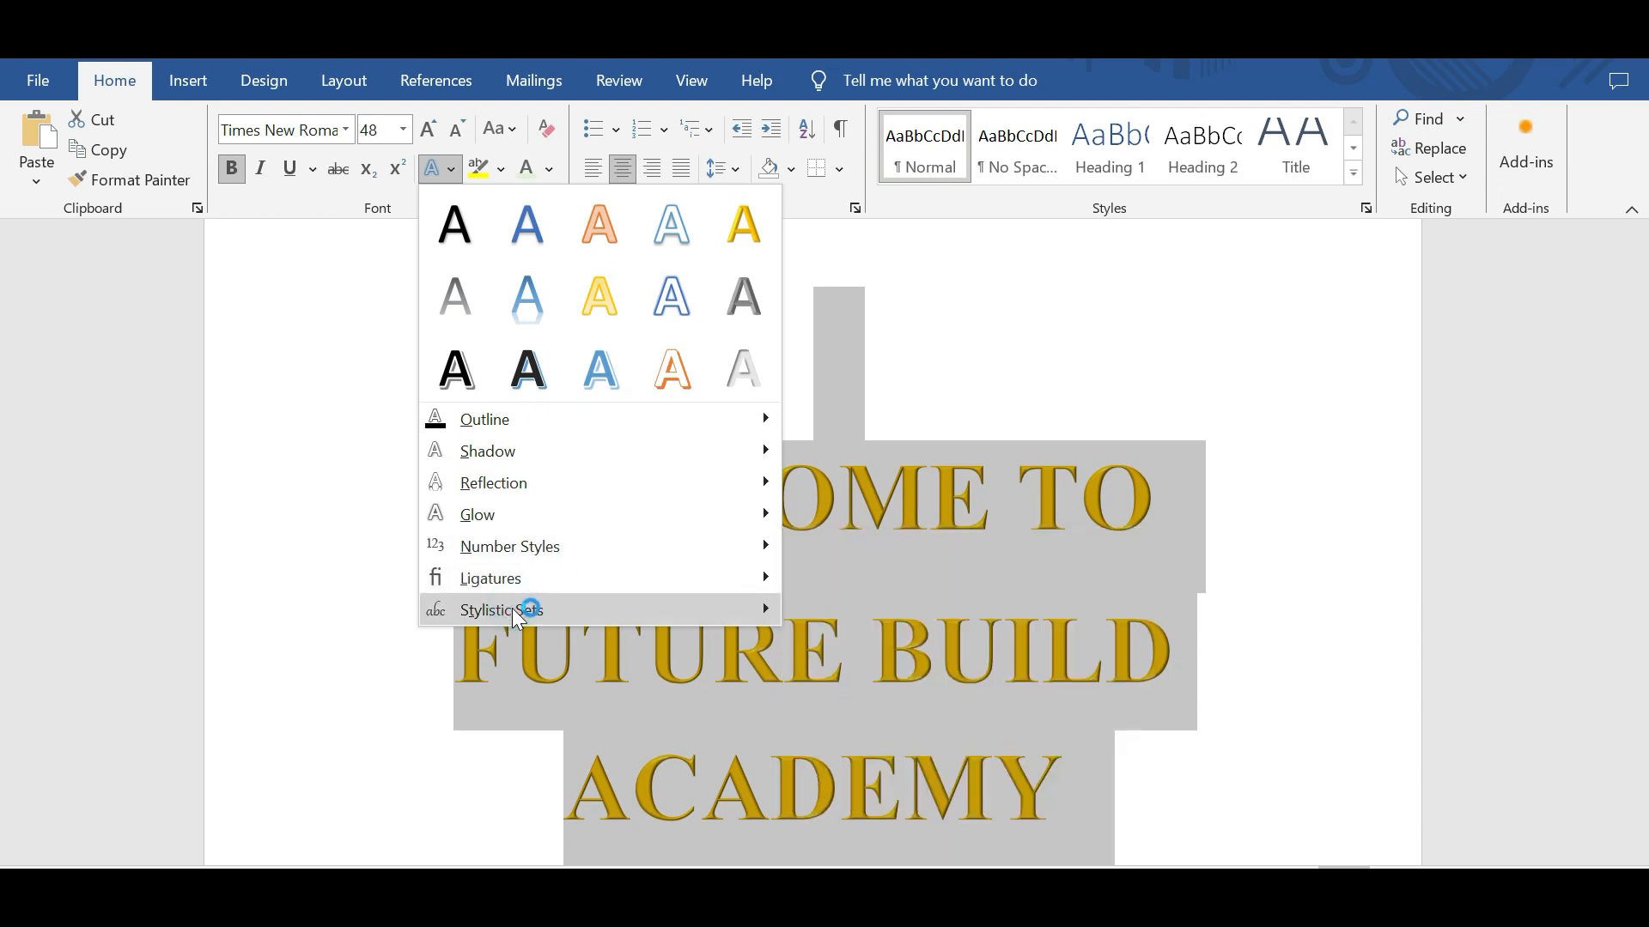
pyautogui.moveTo(516, 615)
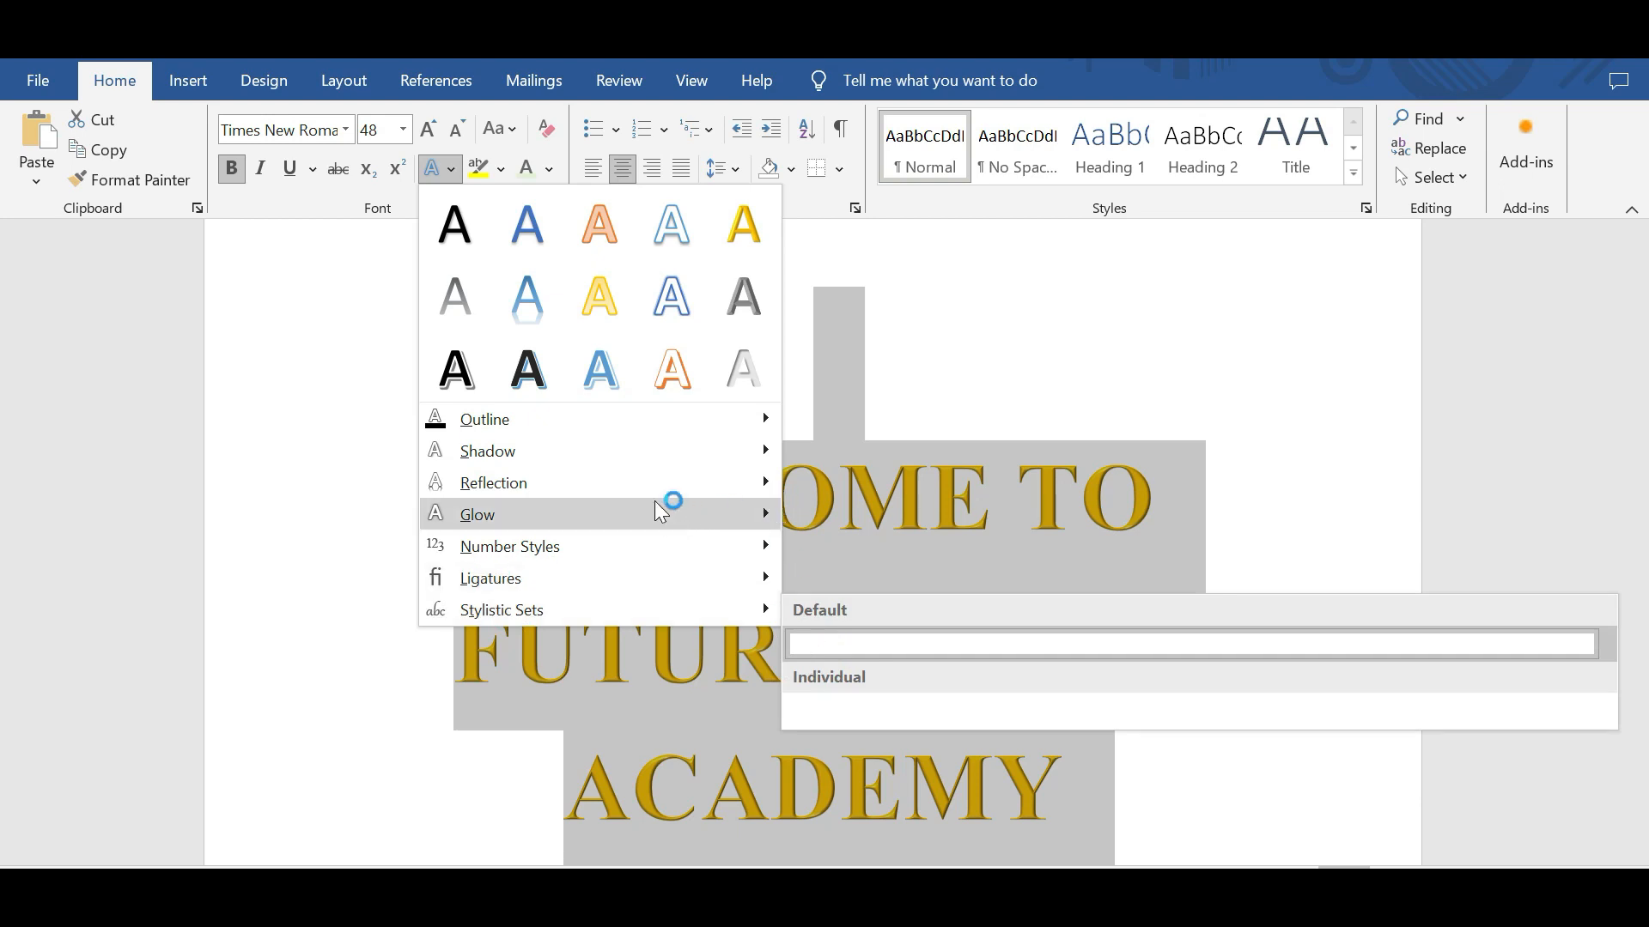
pyautogui.click(637, 426)
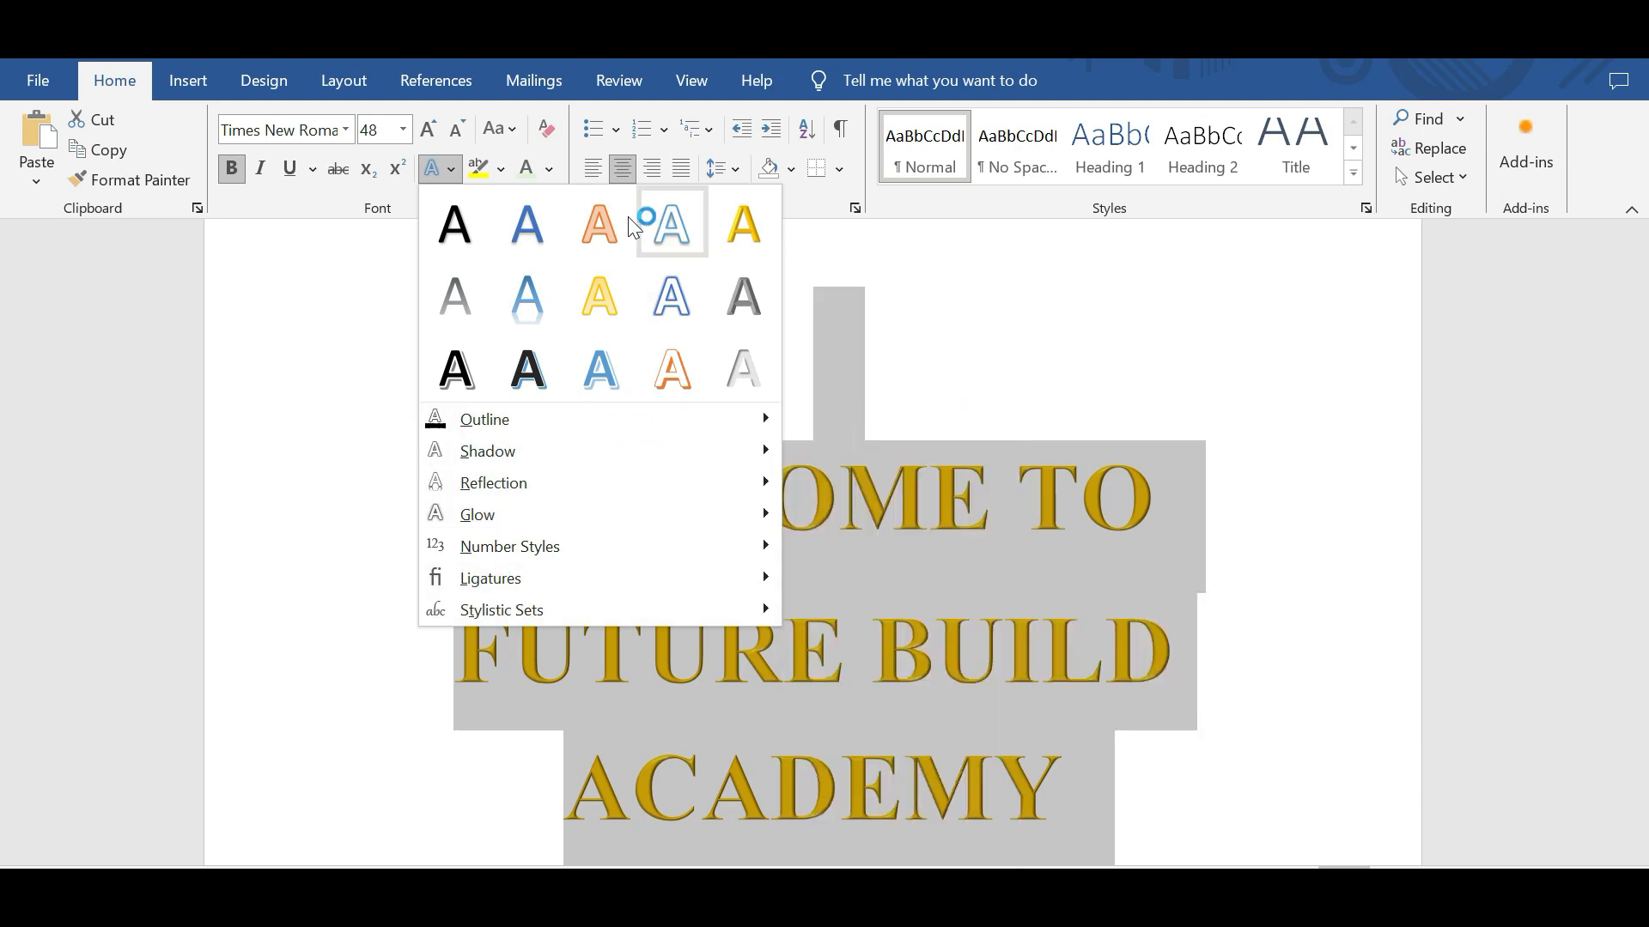
pyautogui.click(756, 211)
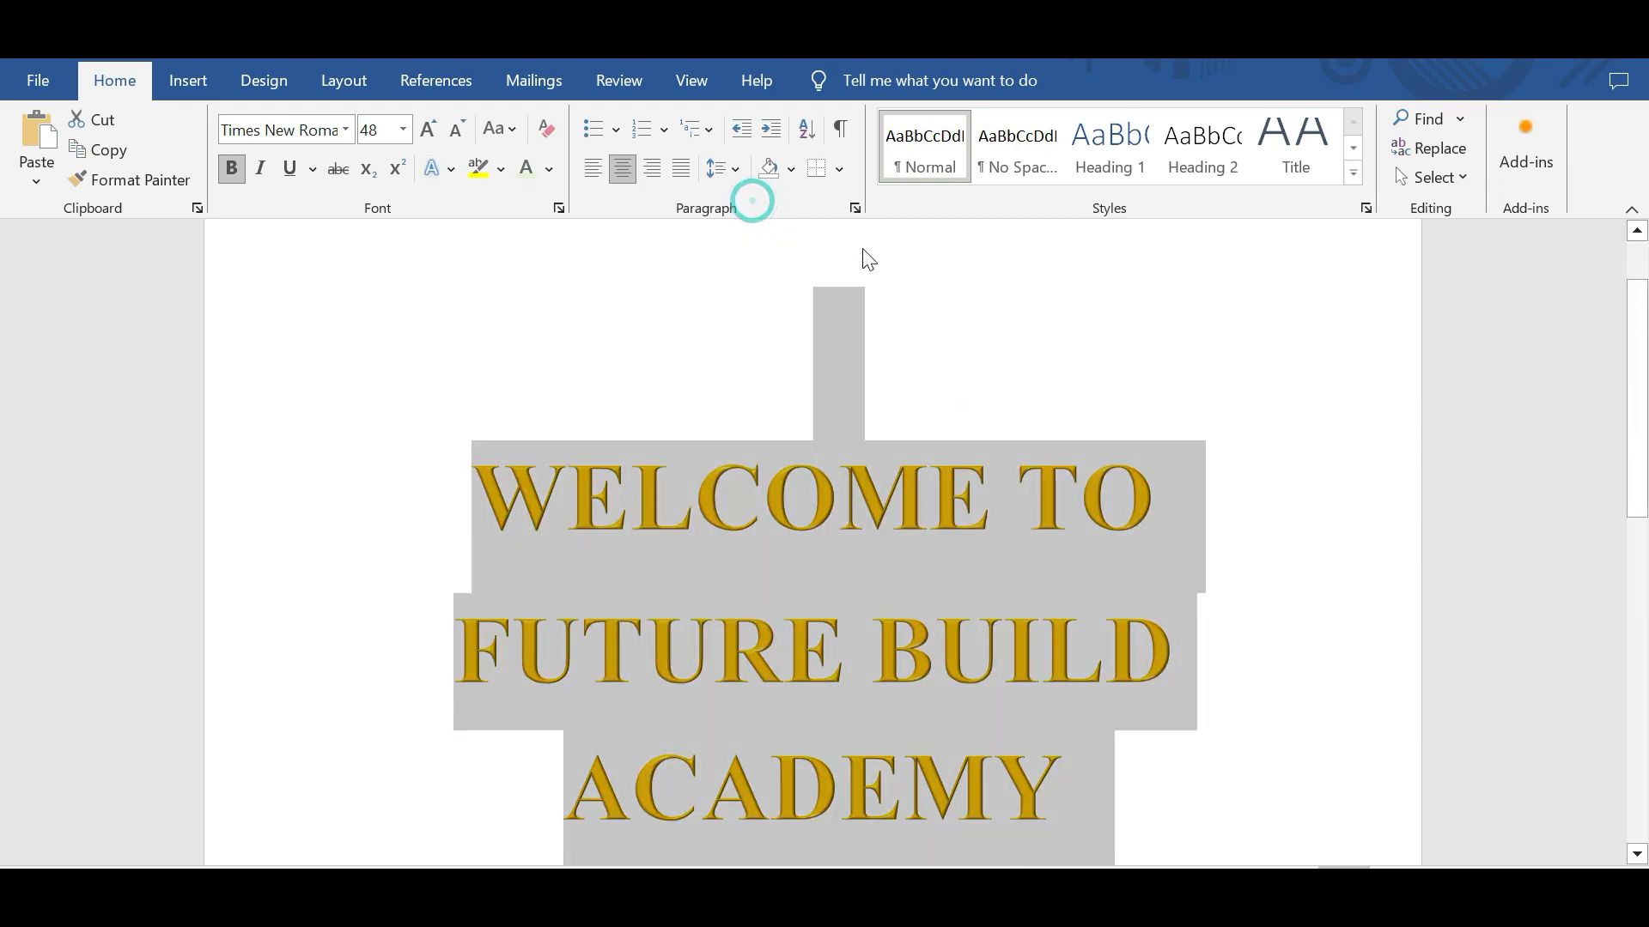
# Step: Set the text highlight of the selected welcome text to No Color and deselect it
pyautogui.click(502, 171)
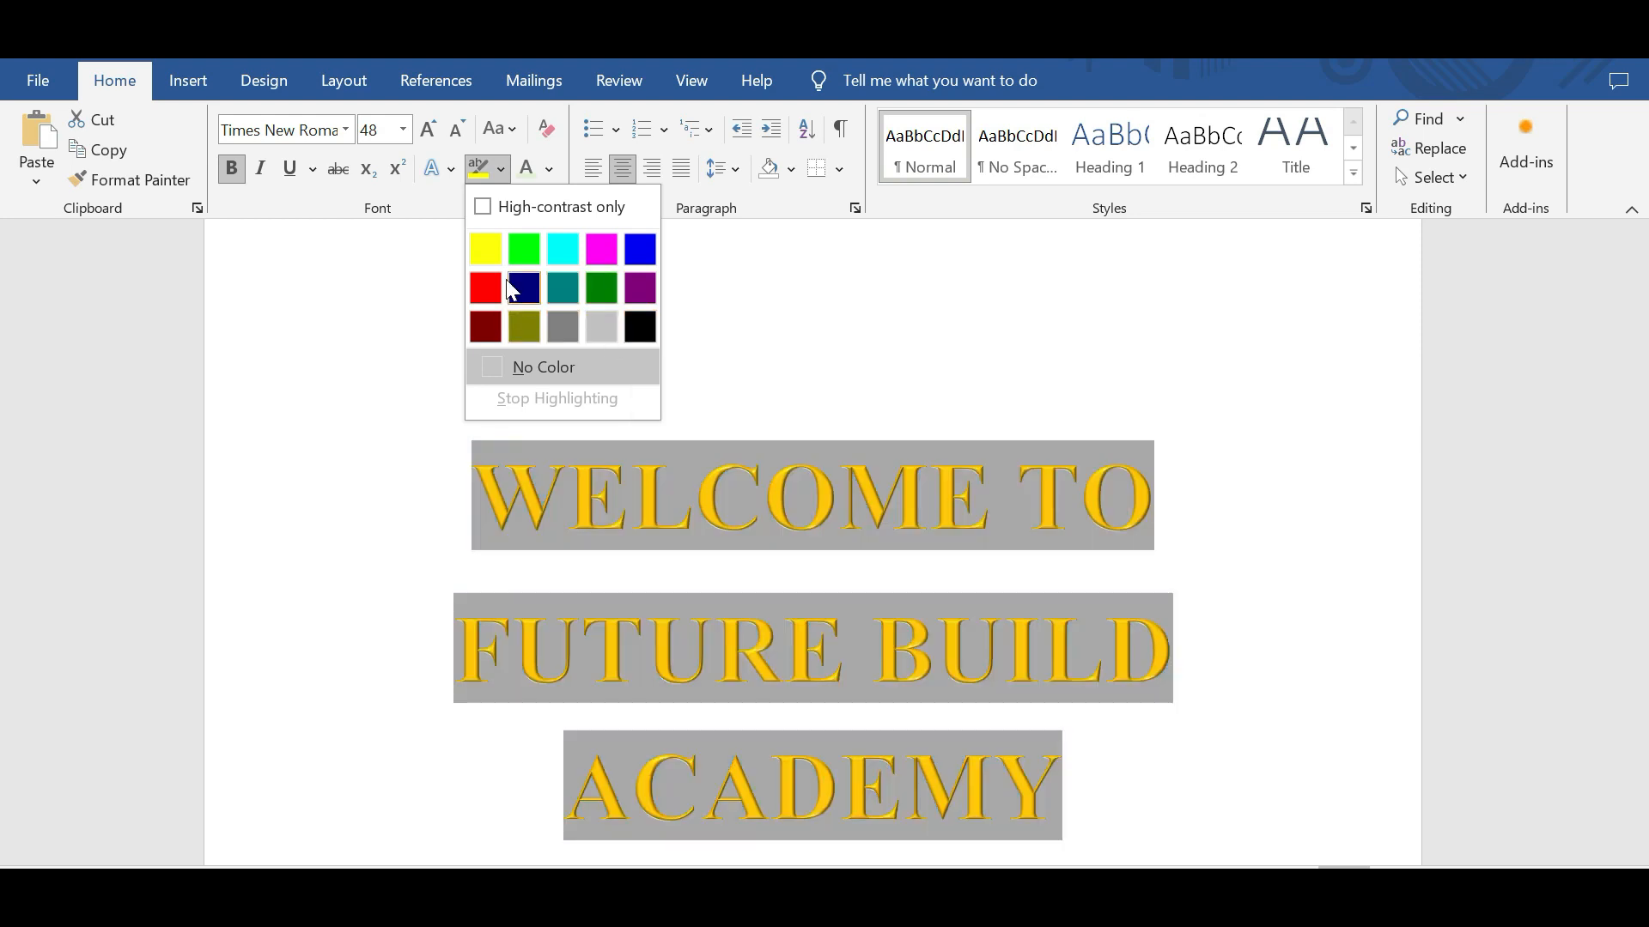
pyautogui.click(488, 370)
pyautogui.click(482, 372)
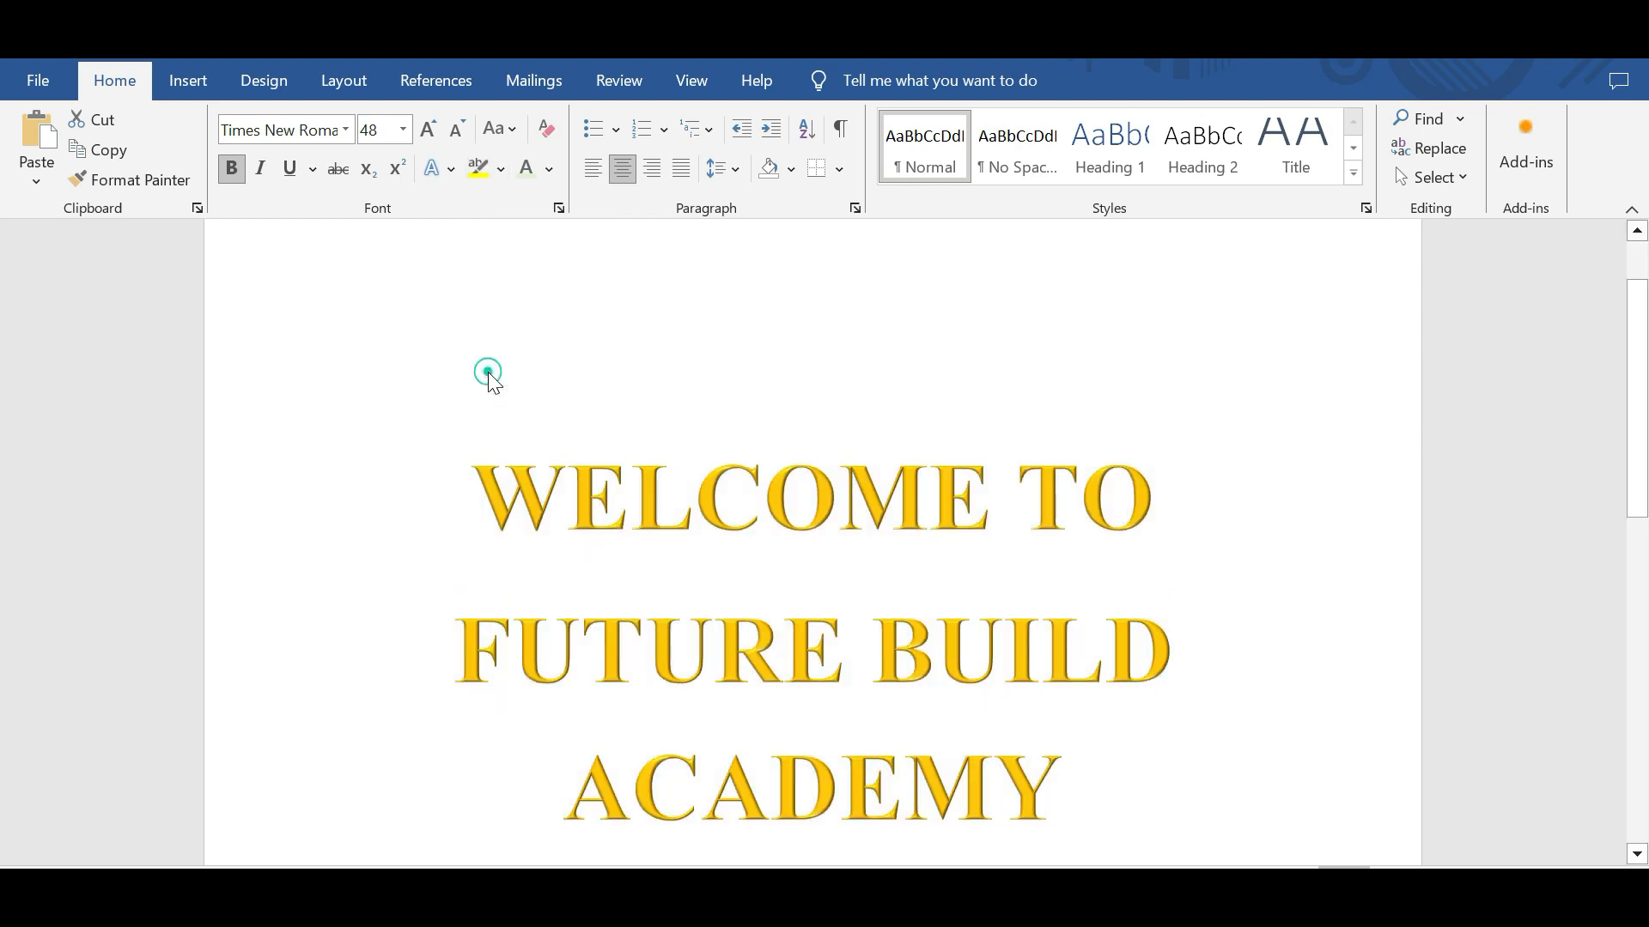
pyautogui.click(501, 168)
pyautogui.click(883, 614)
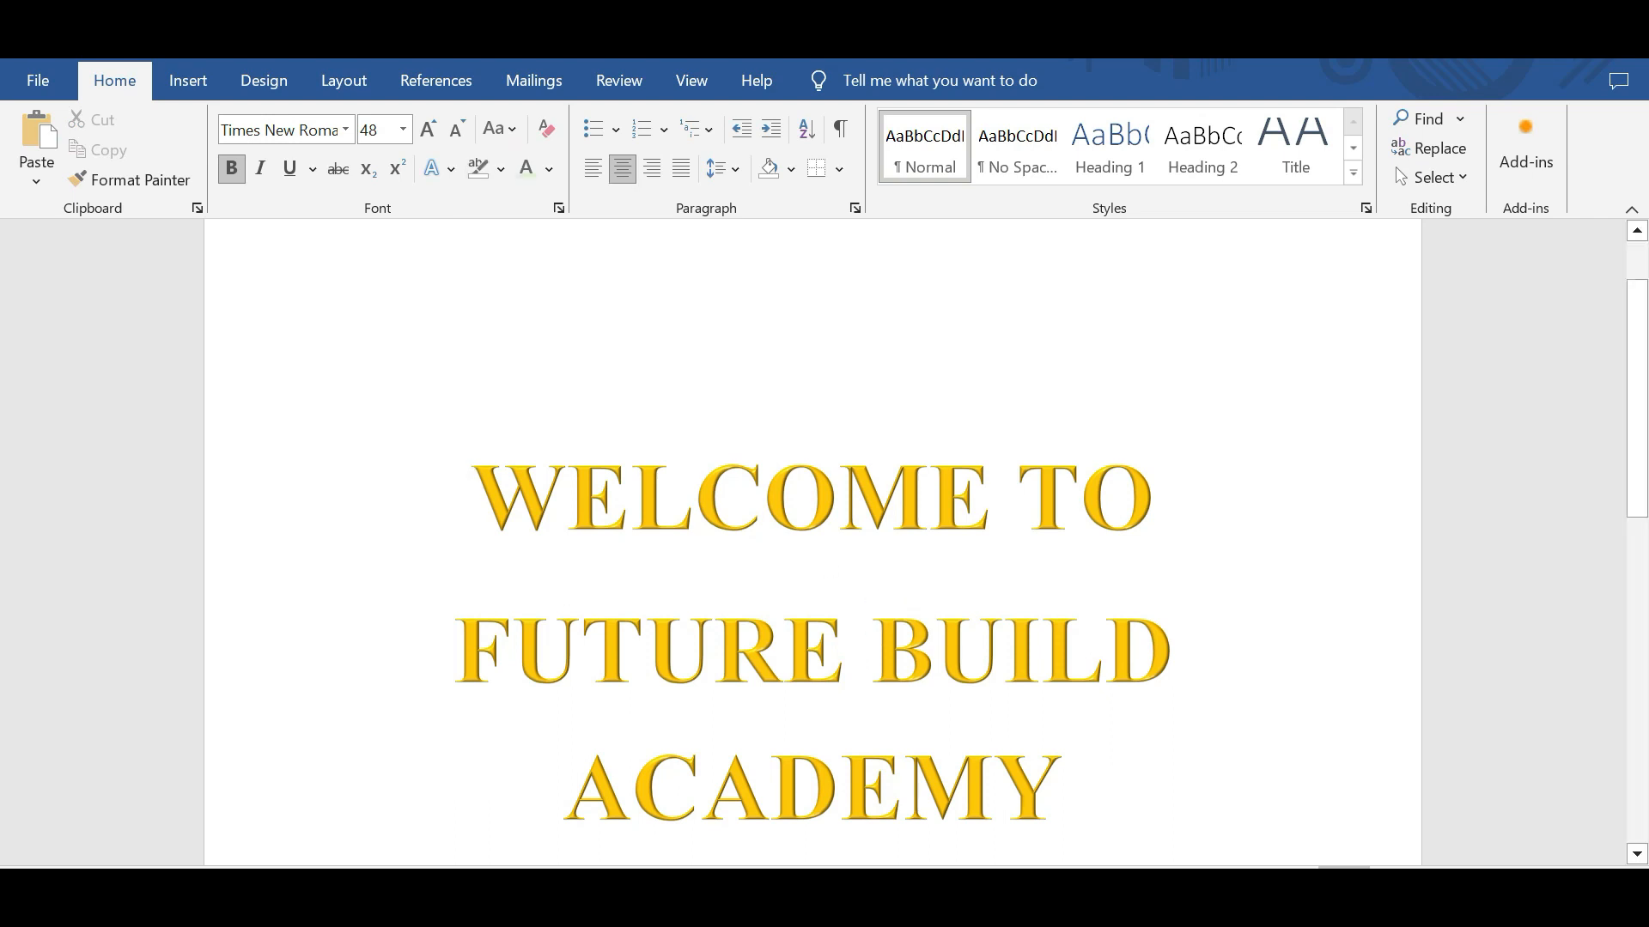
# Step: Select the whole text and highlight it in black
pyautogui.hotkey('ctrl', 'a')
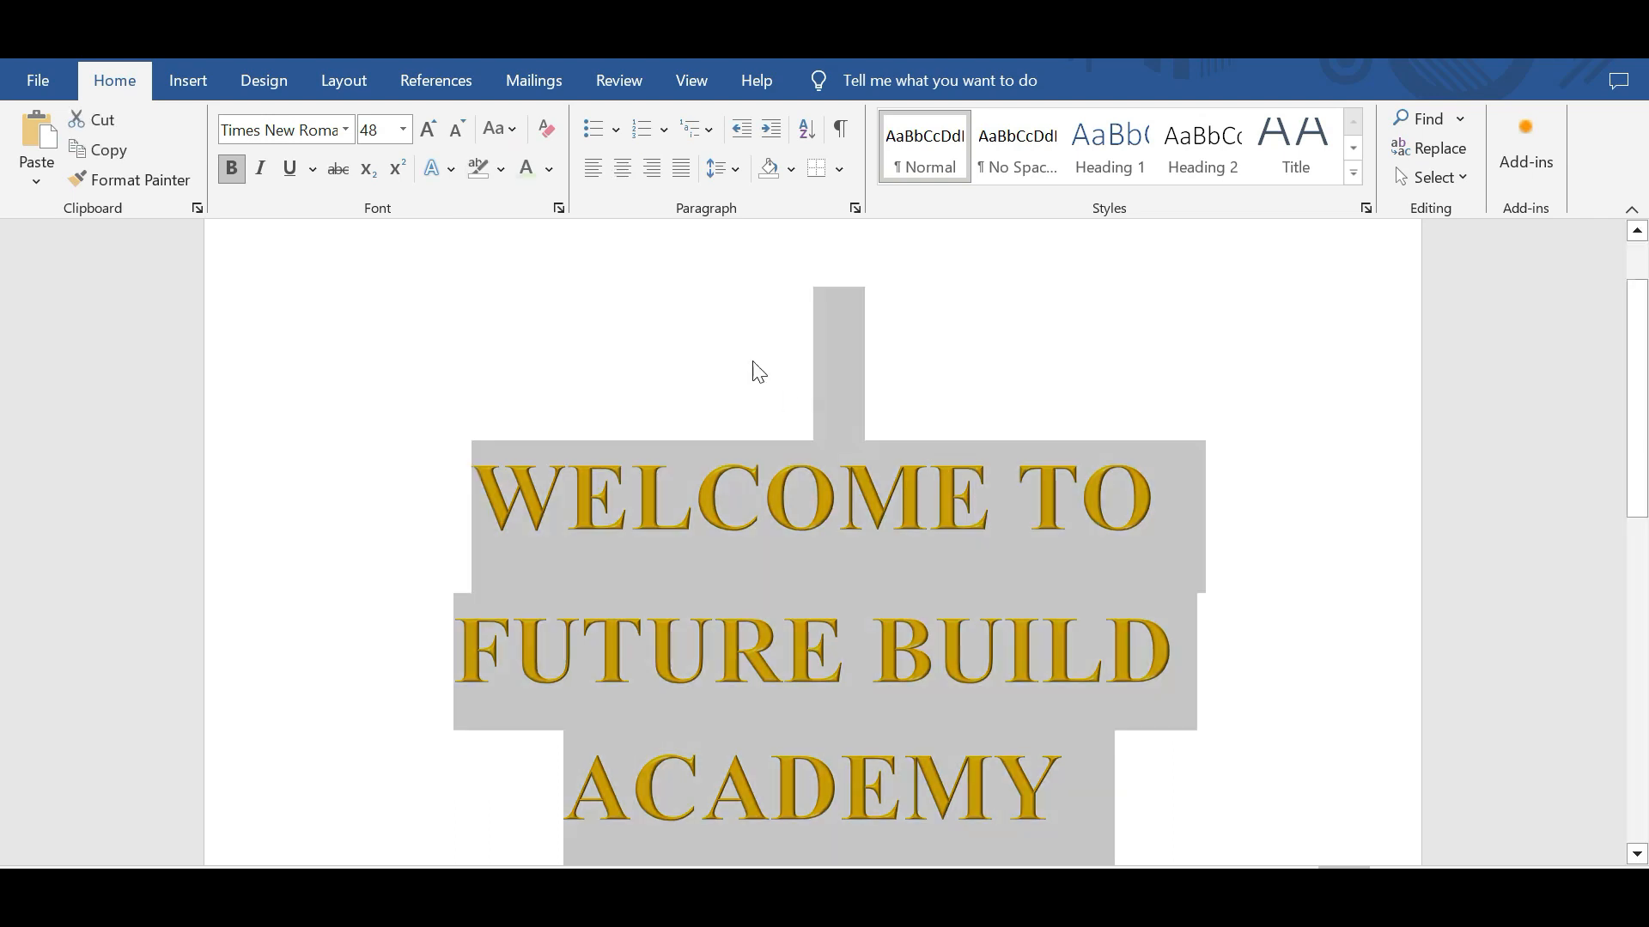
pyautogui.click(501, 169)
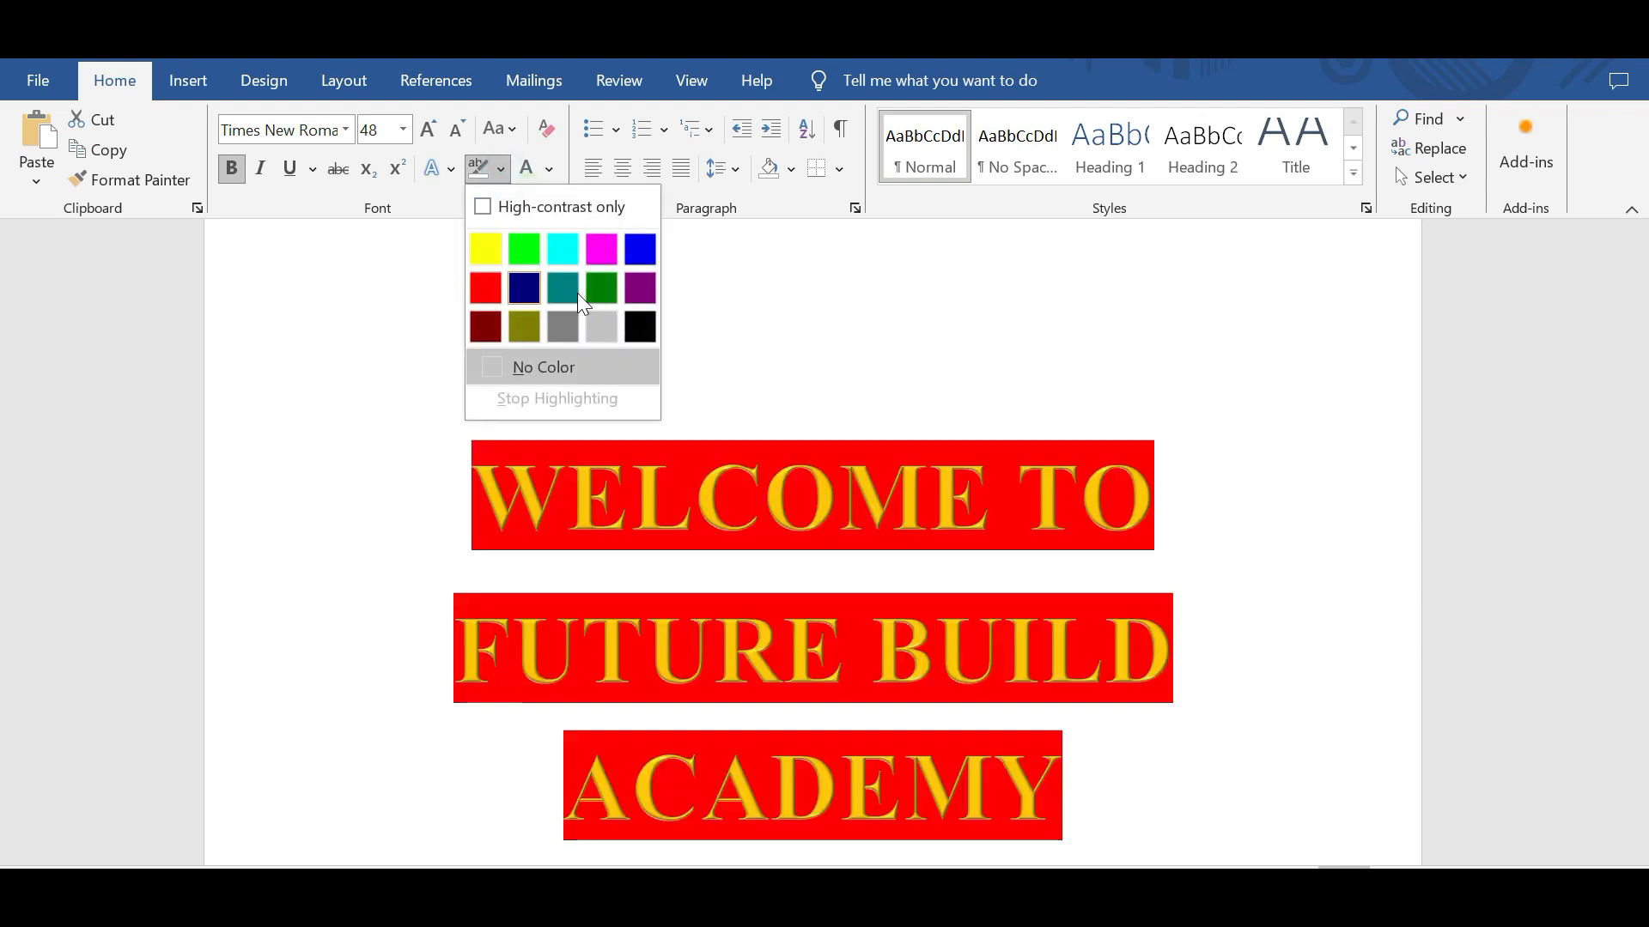
pyautogui.click(634, 319)
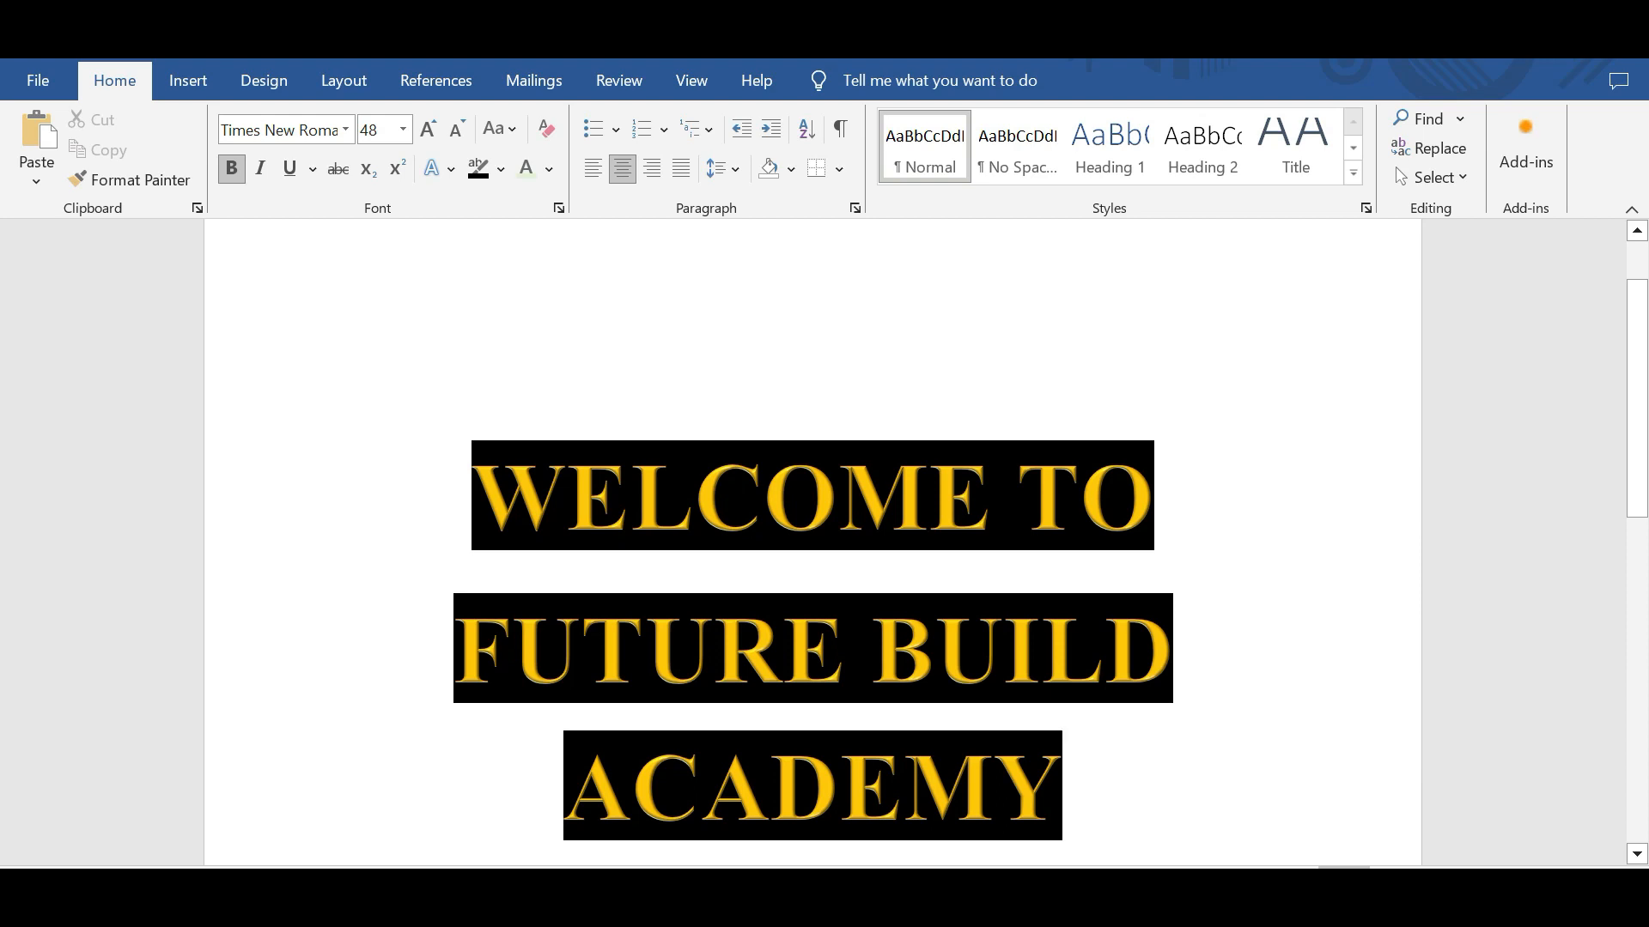
# Step: Select all of the black-highlighted text and set its font colour to the standard yellow
pyautogui.click(551, 169)
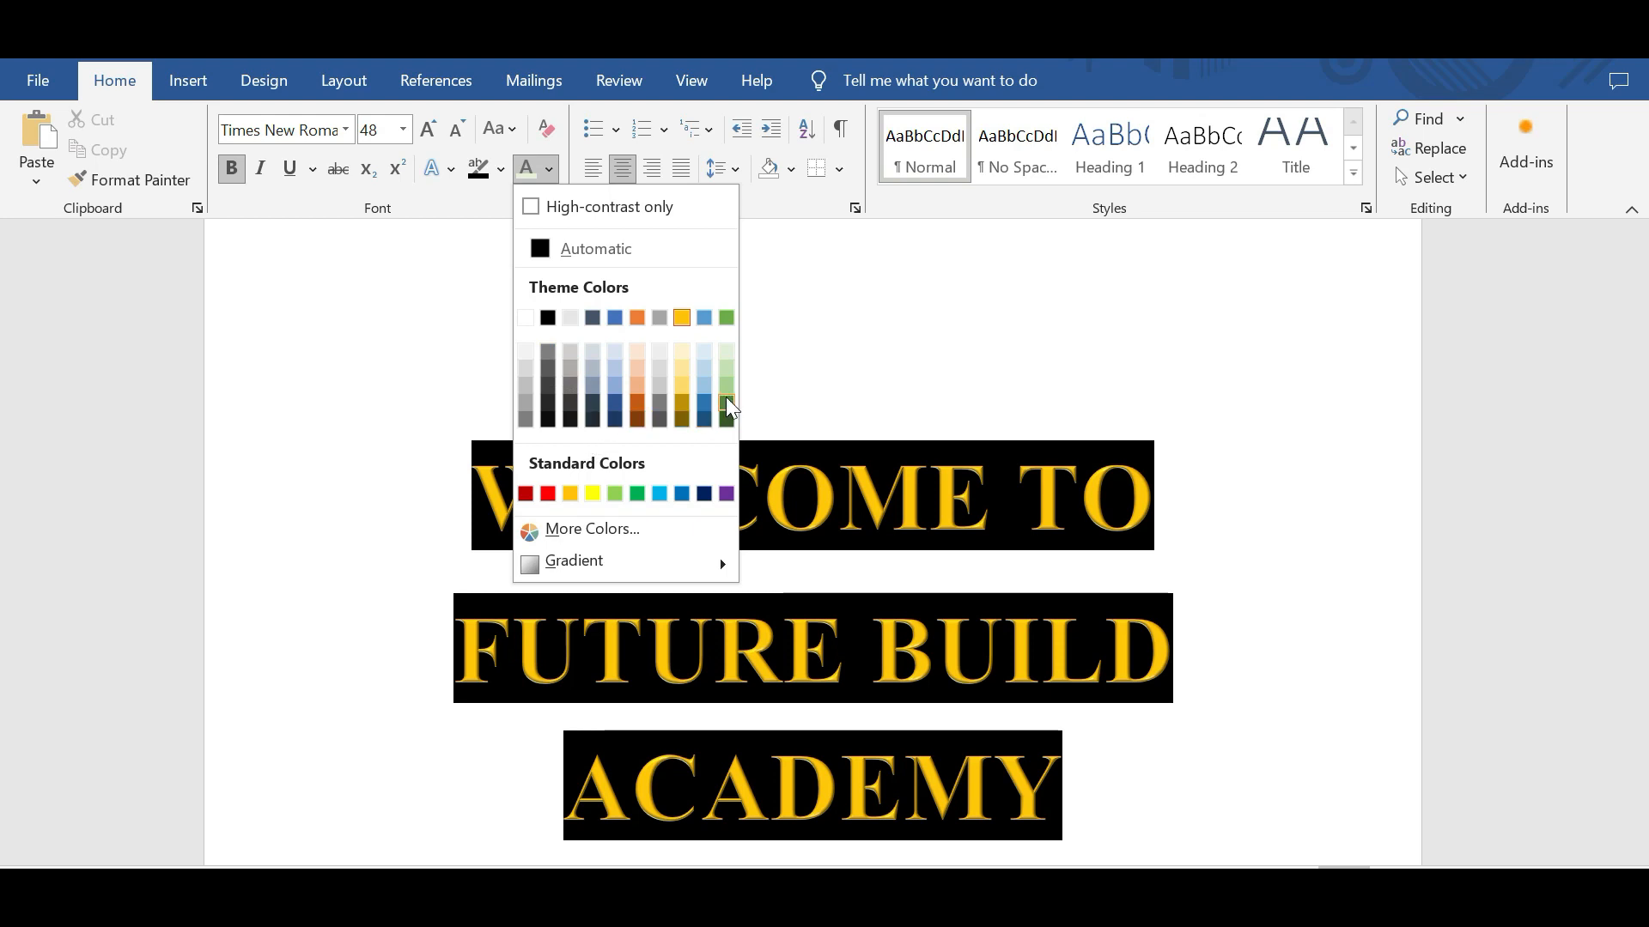
pyautogui.click(683, 314)
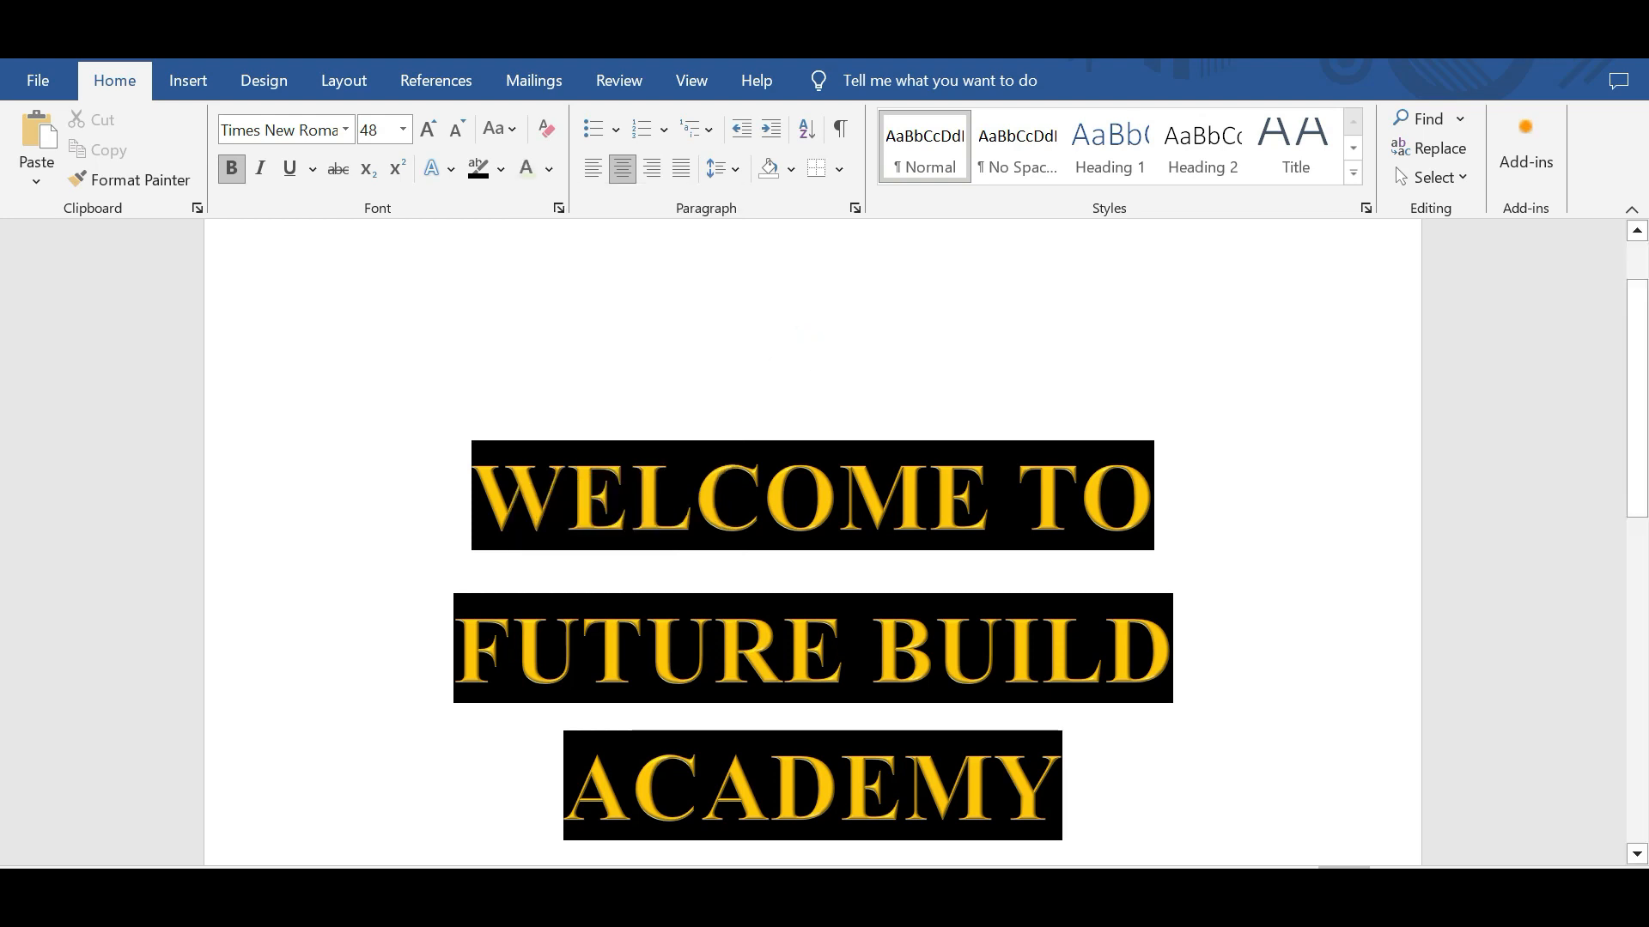
pyautogui.hotkey('ctrl', 'a')
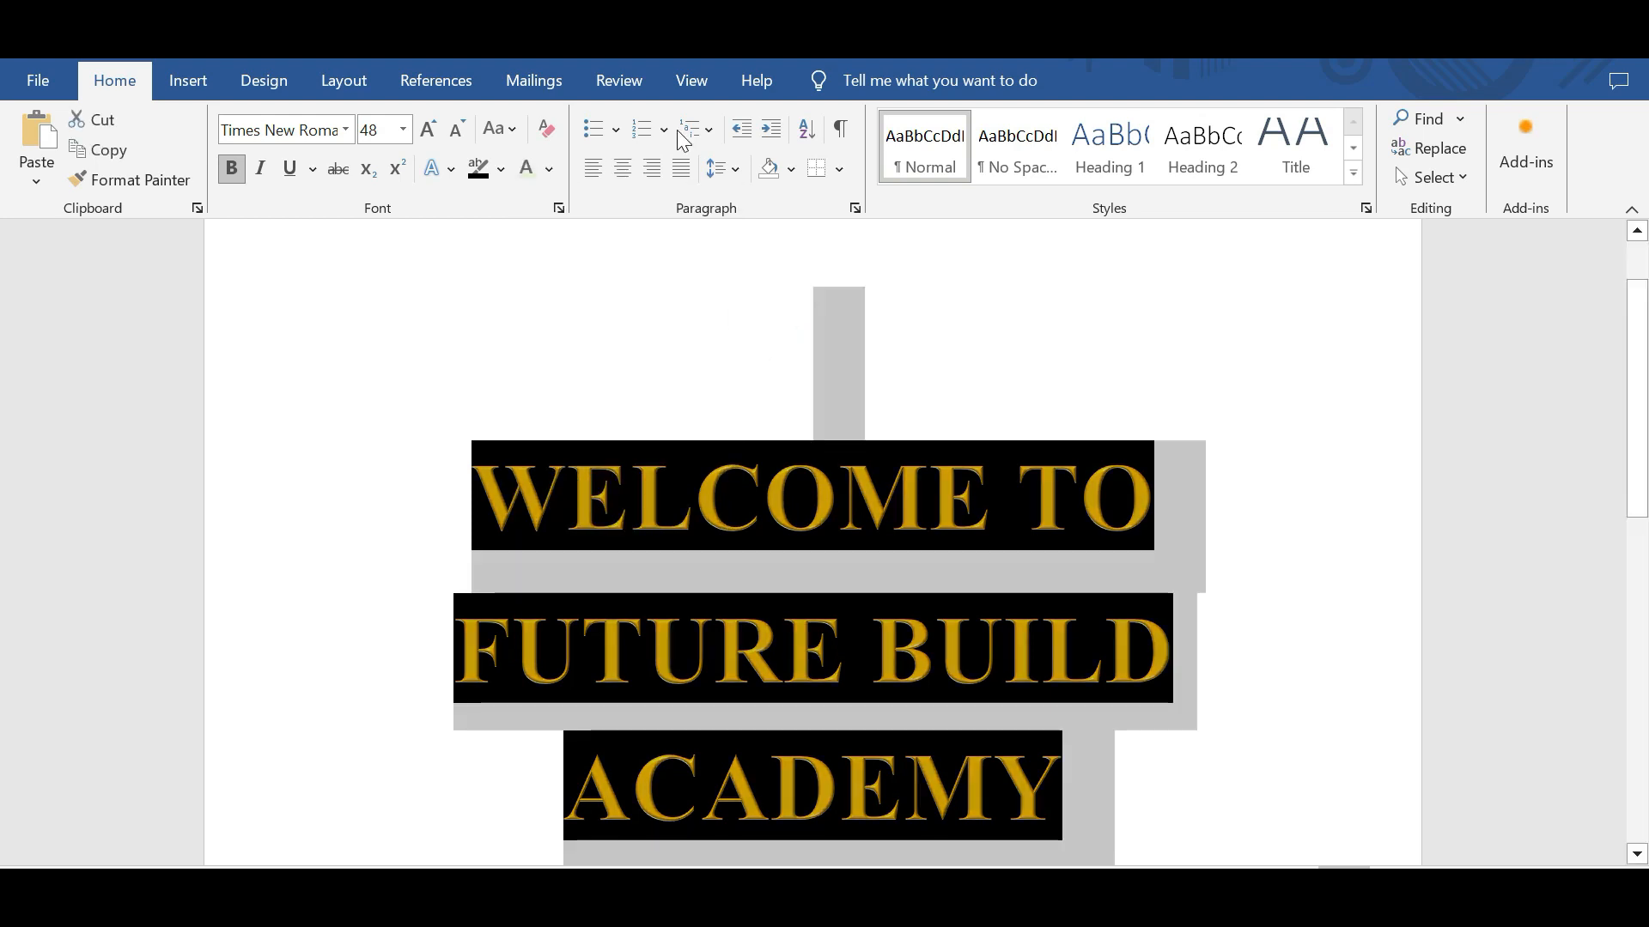
pyautogui.click(550, 172)
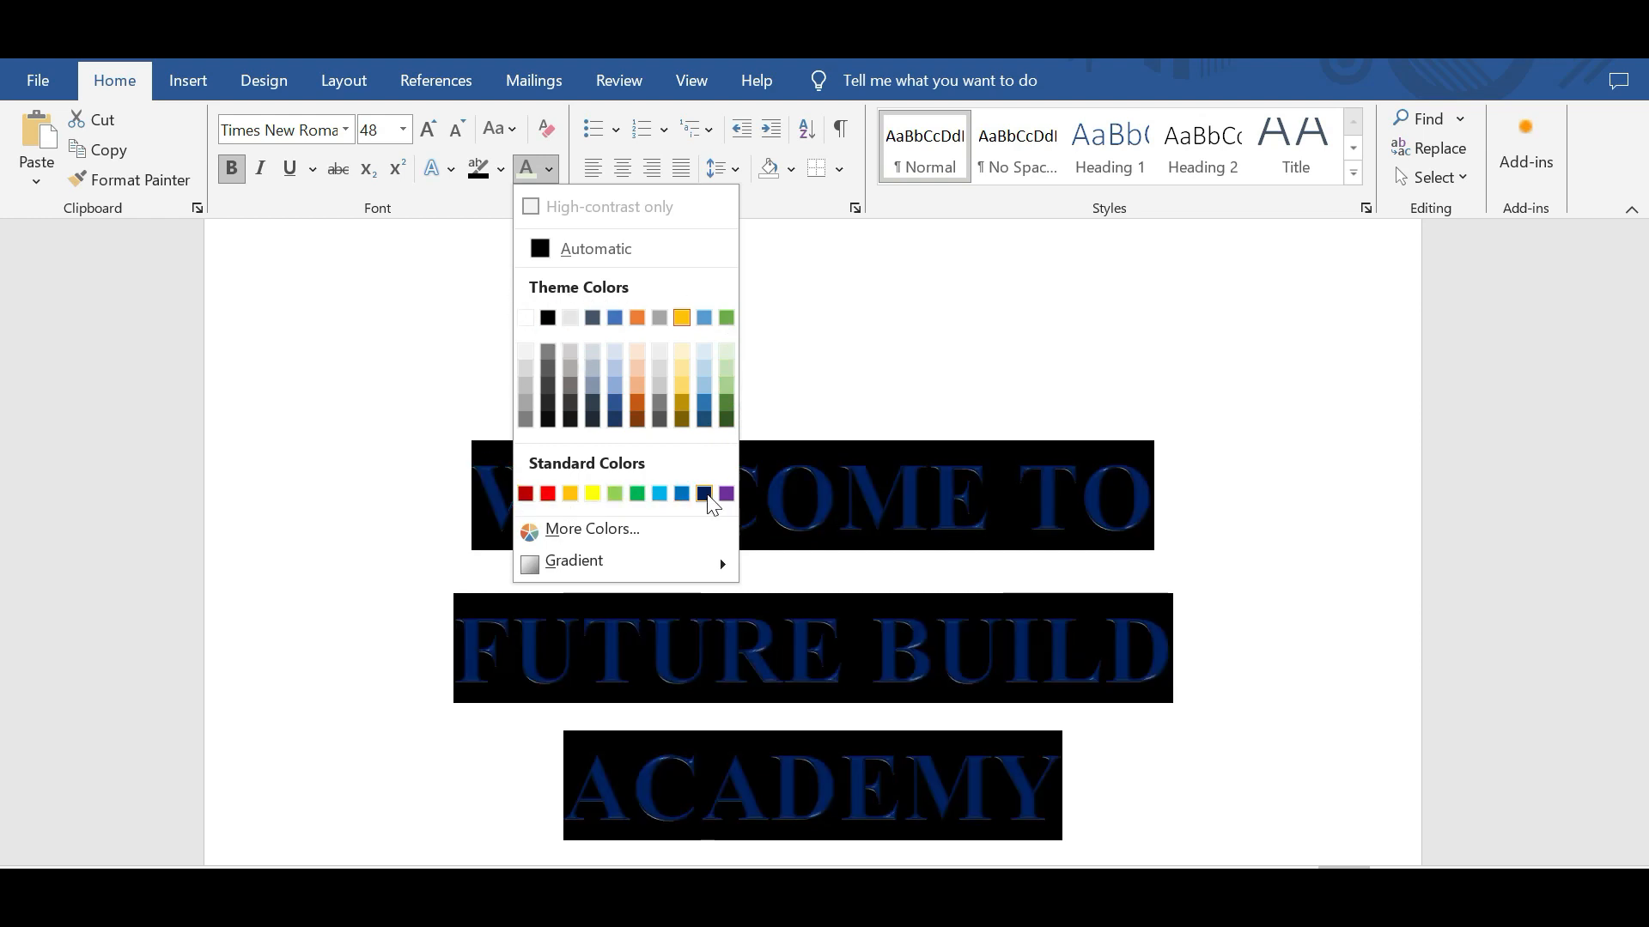
pyautogui.click(592, 495)
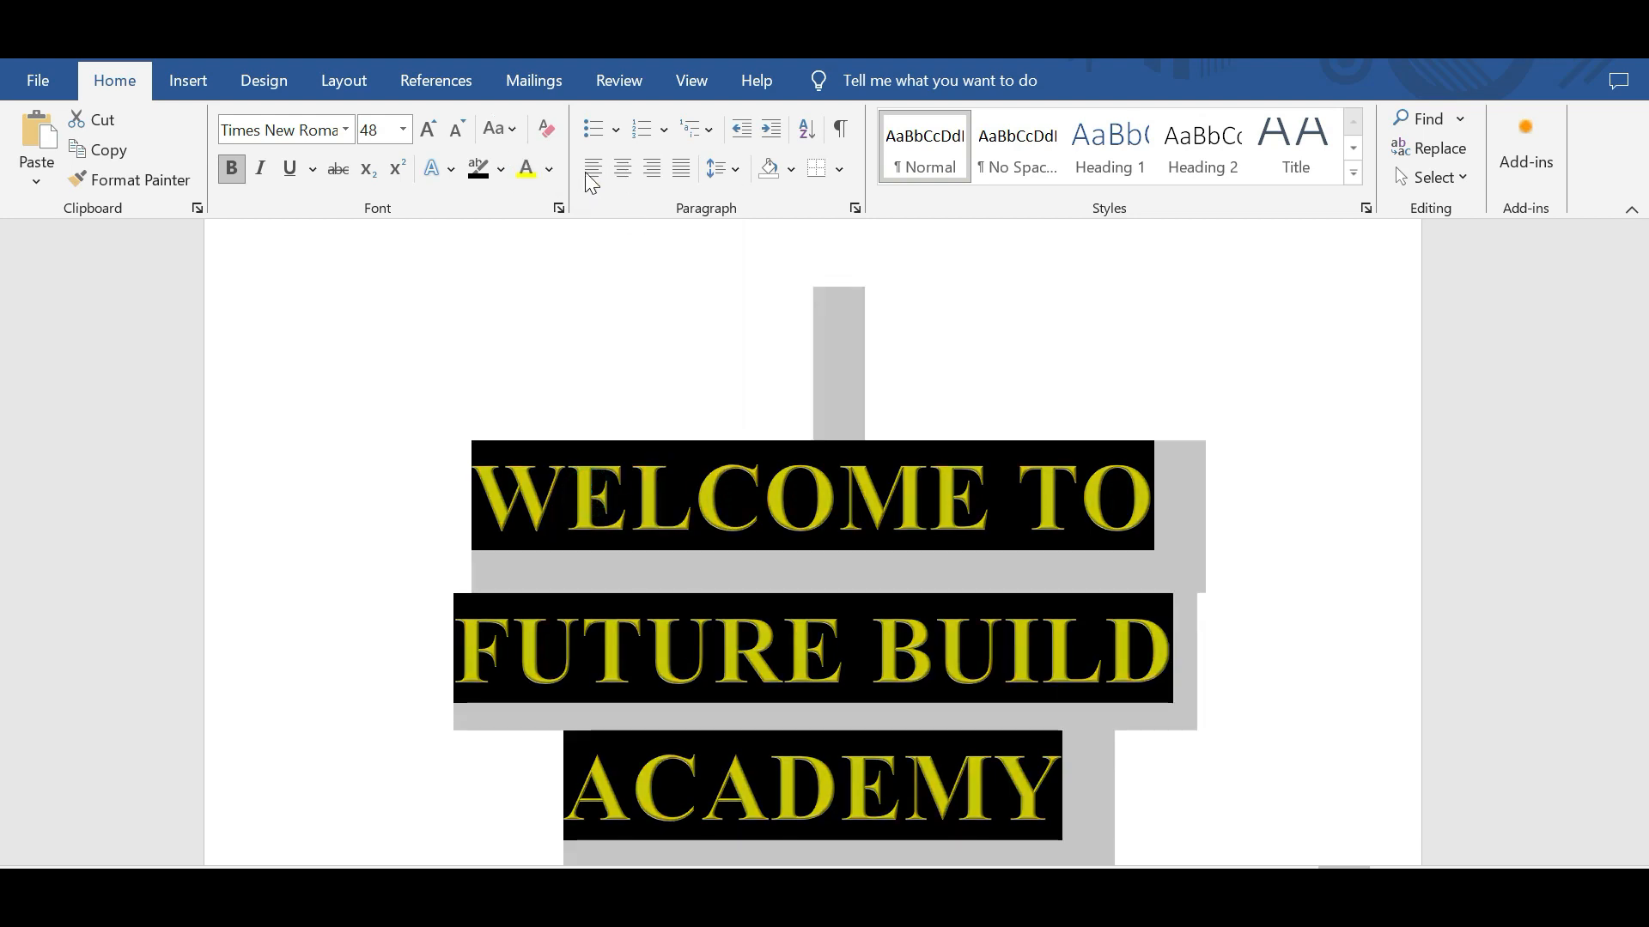
pyautogui.click(292, 225)
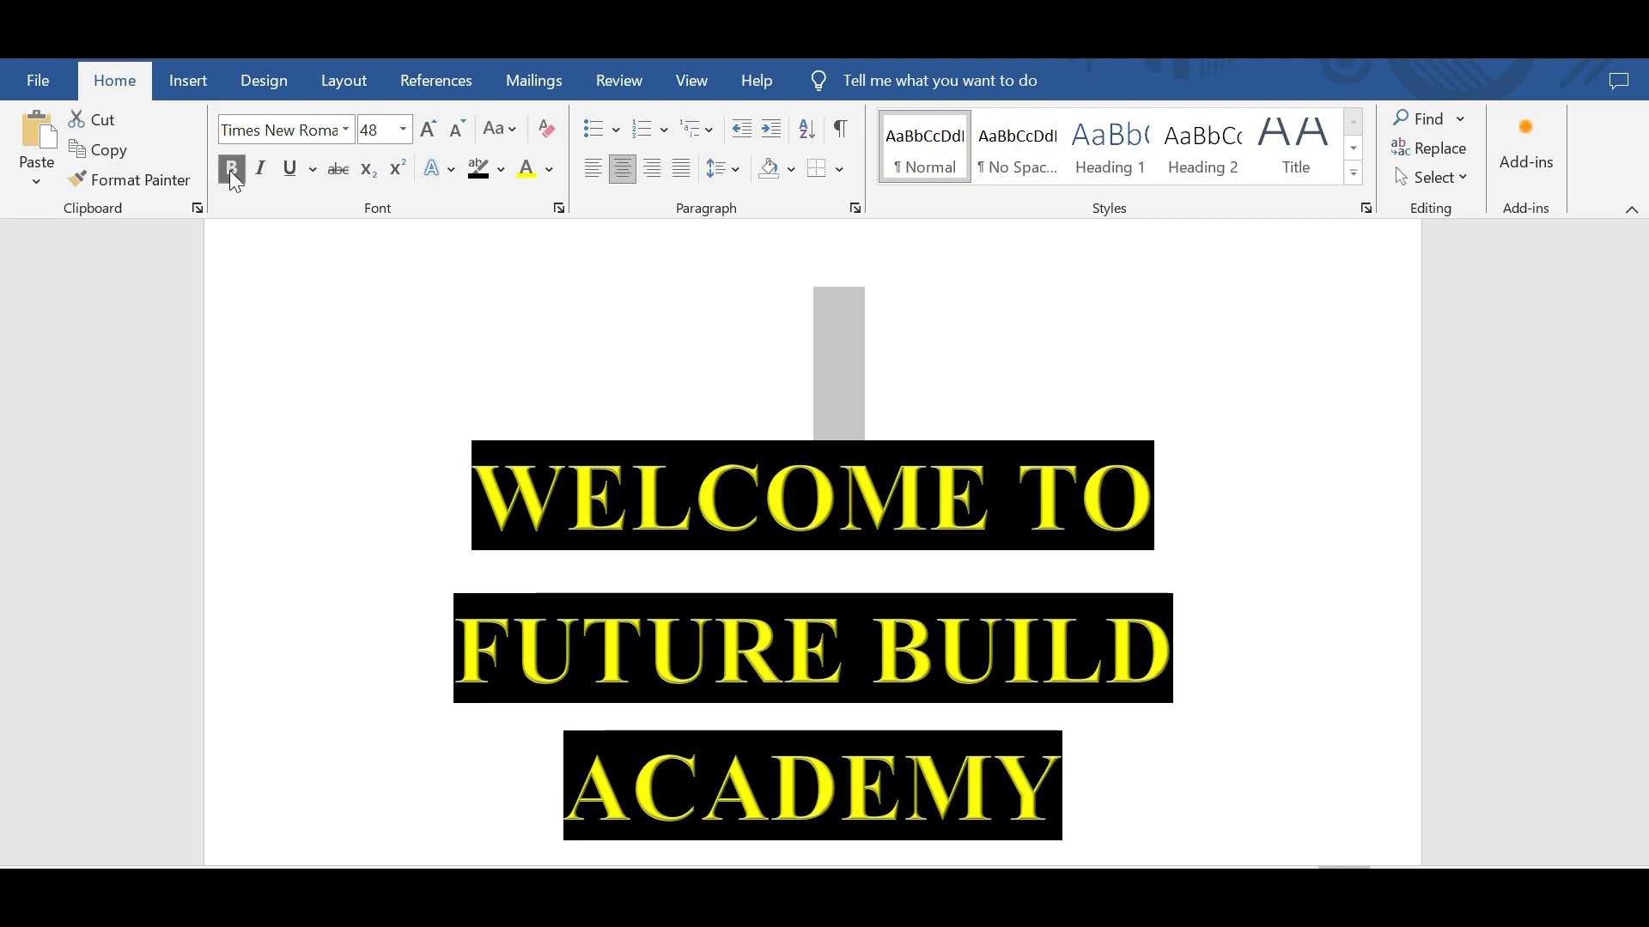
# Step: Select the whole welcome text, try it without bold, and format it as bold, italic and underlined
pyautogui.click(601, 541)
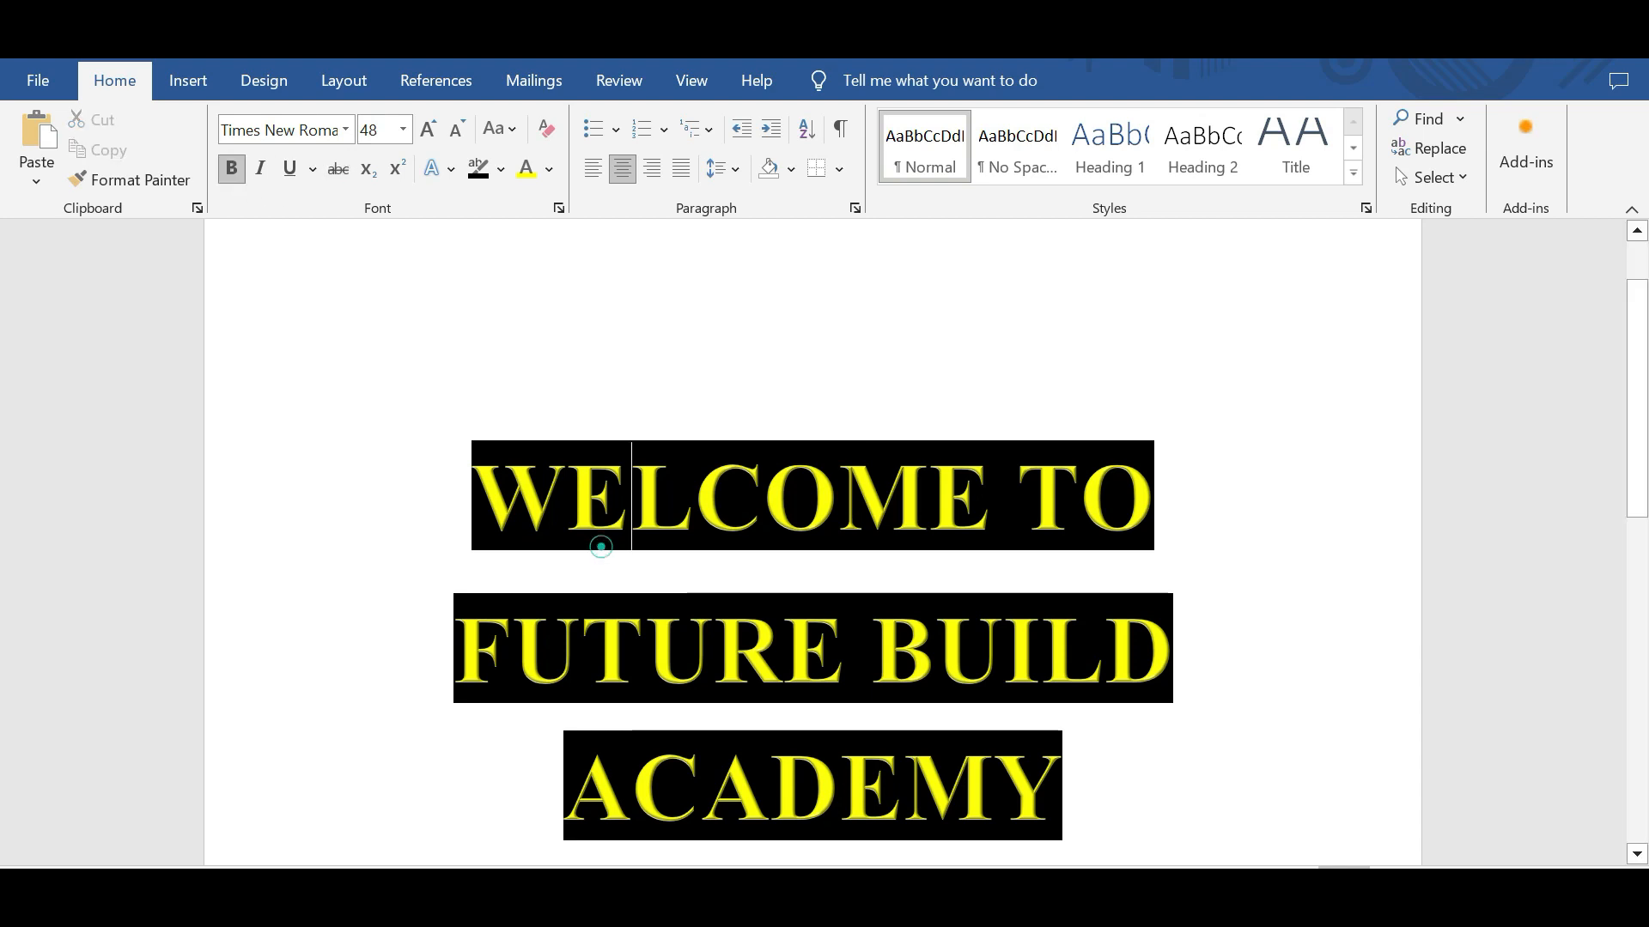
pyautogui.hotkey('ctrl', 'a')
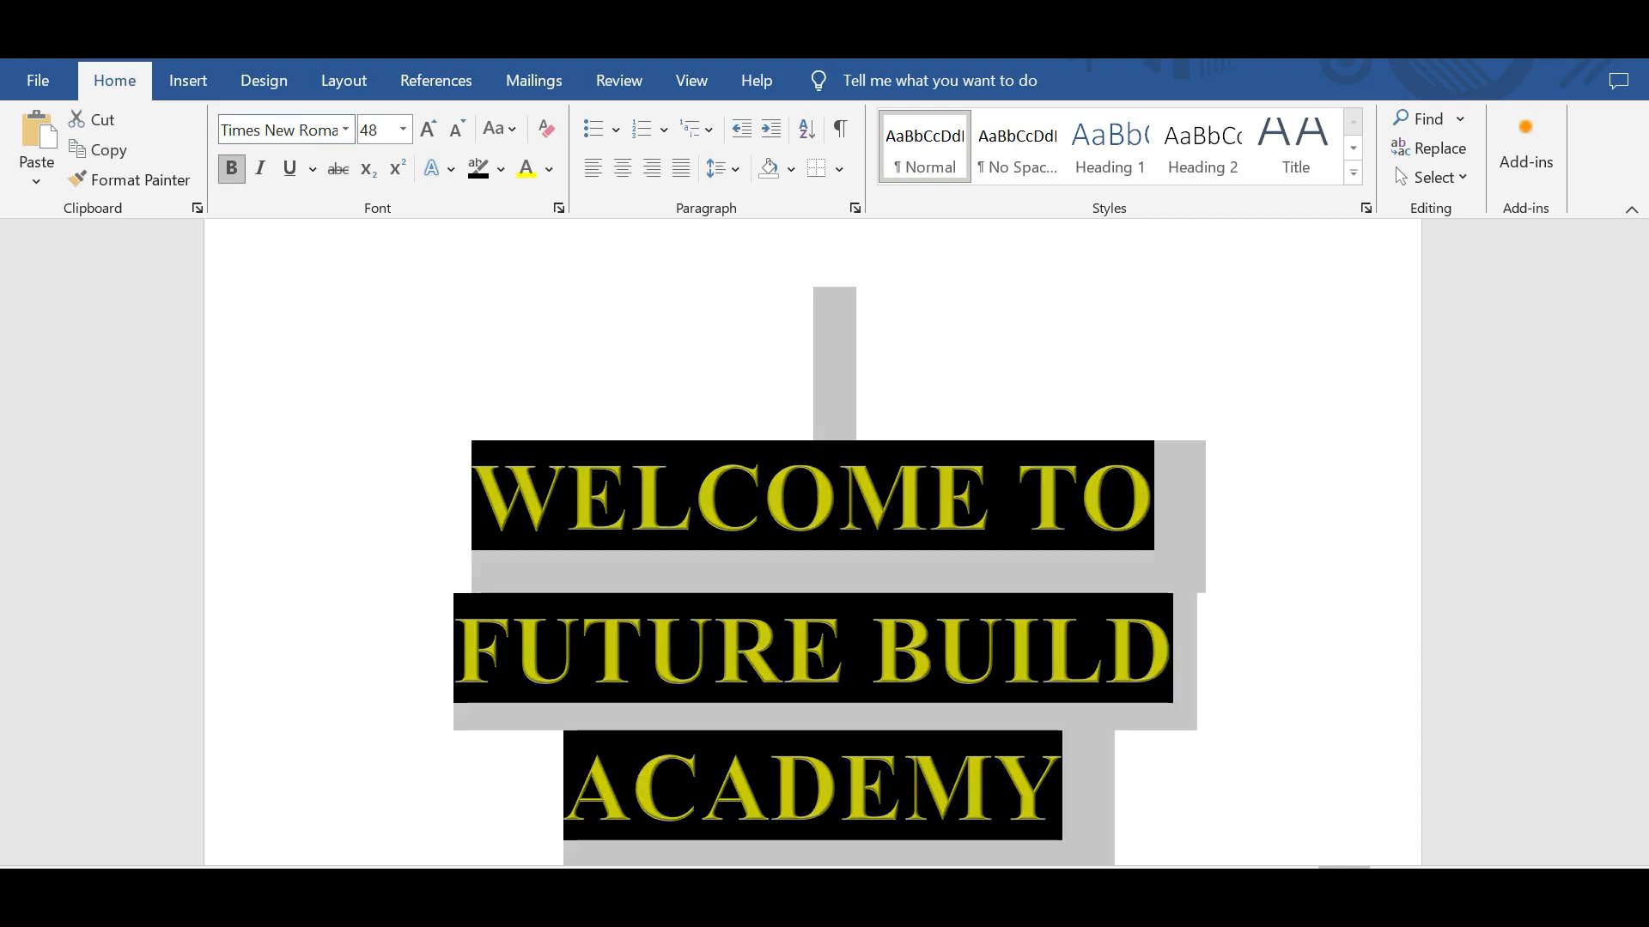
pyautogui.click(232, 170)
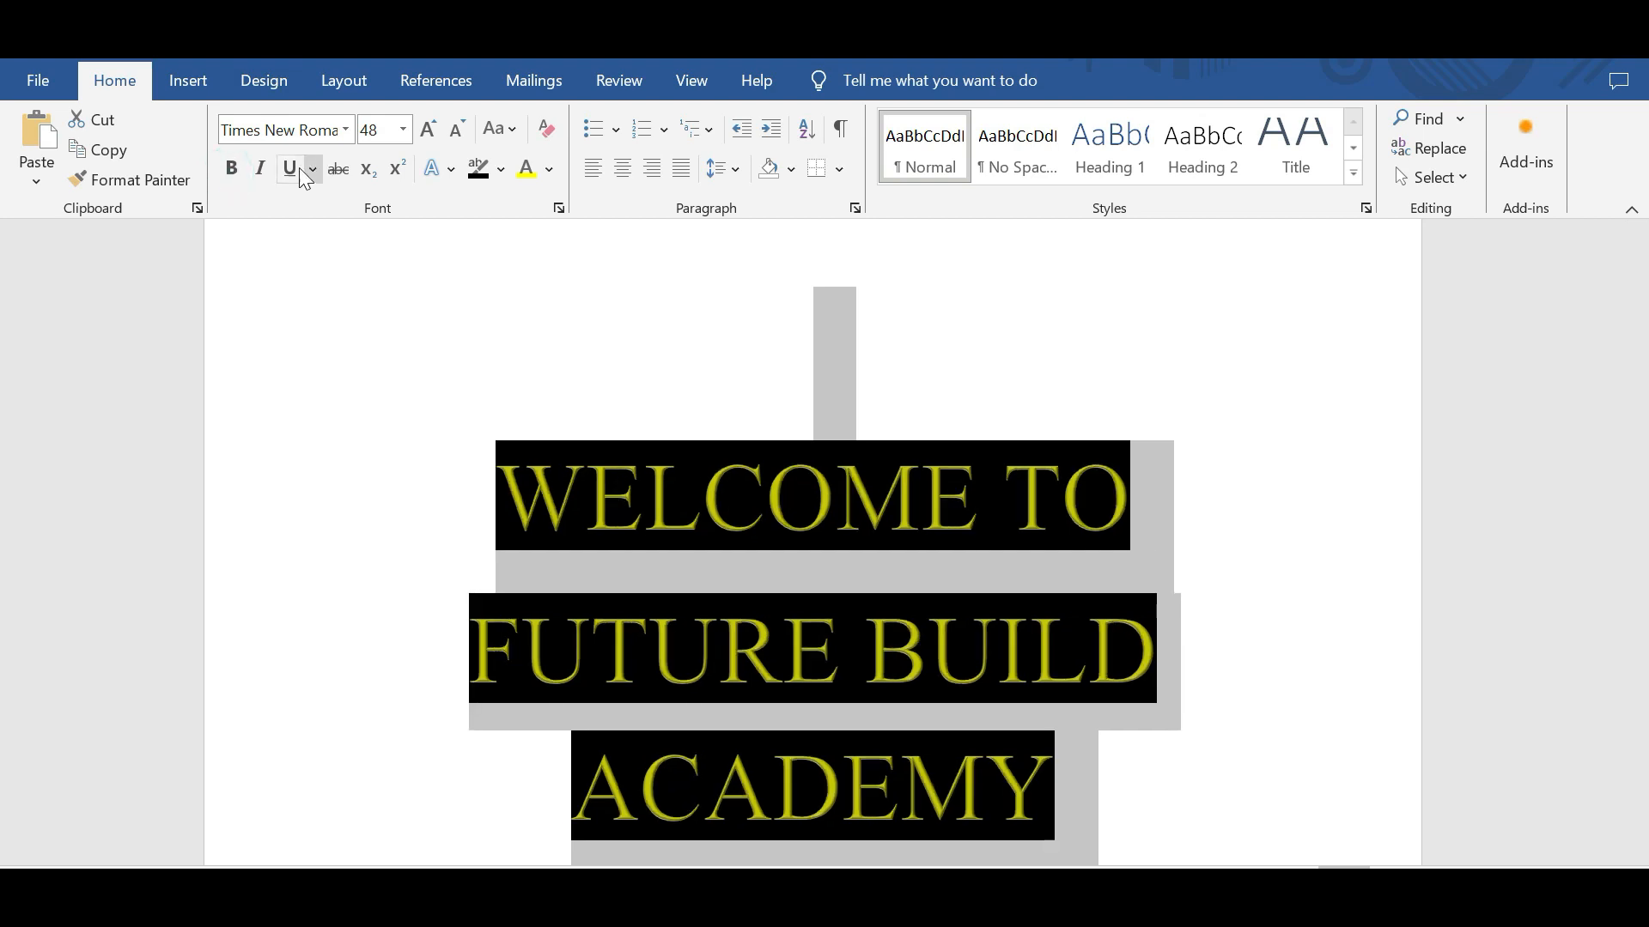
pyautogui.click(261, 168)
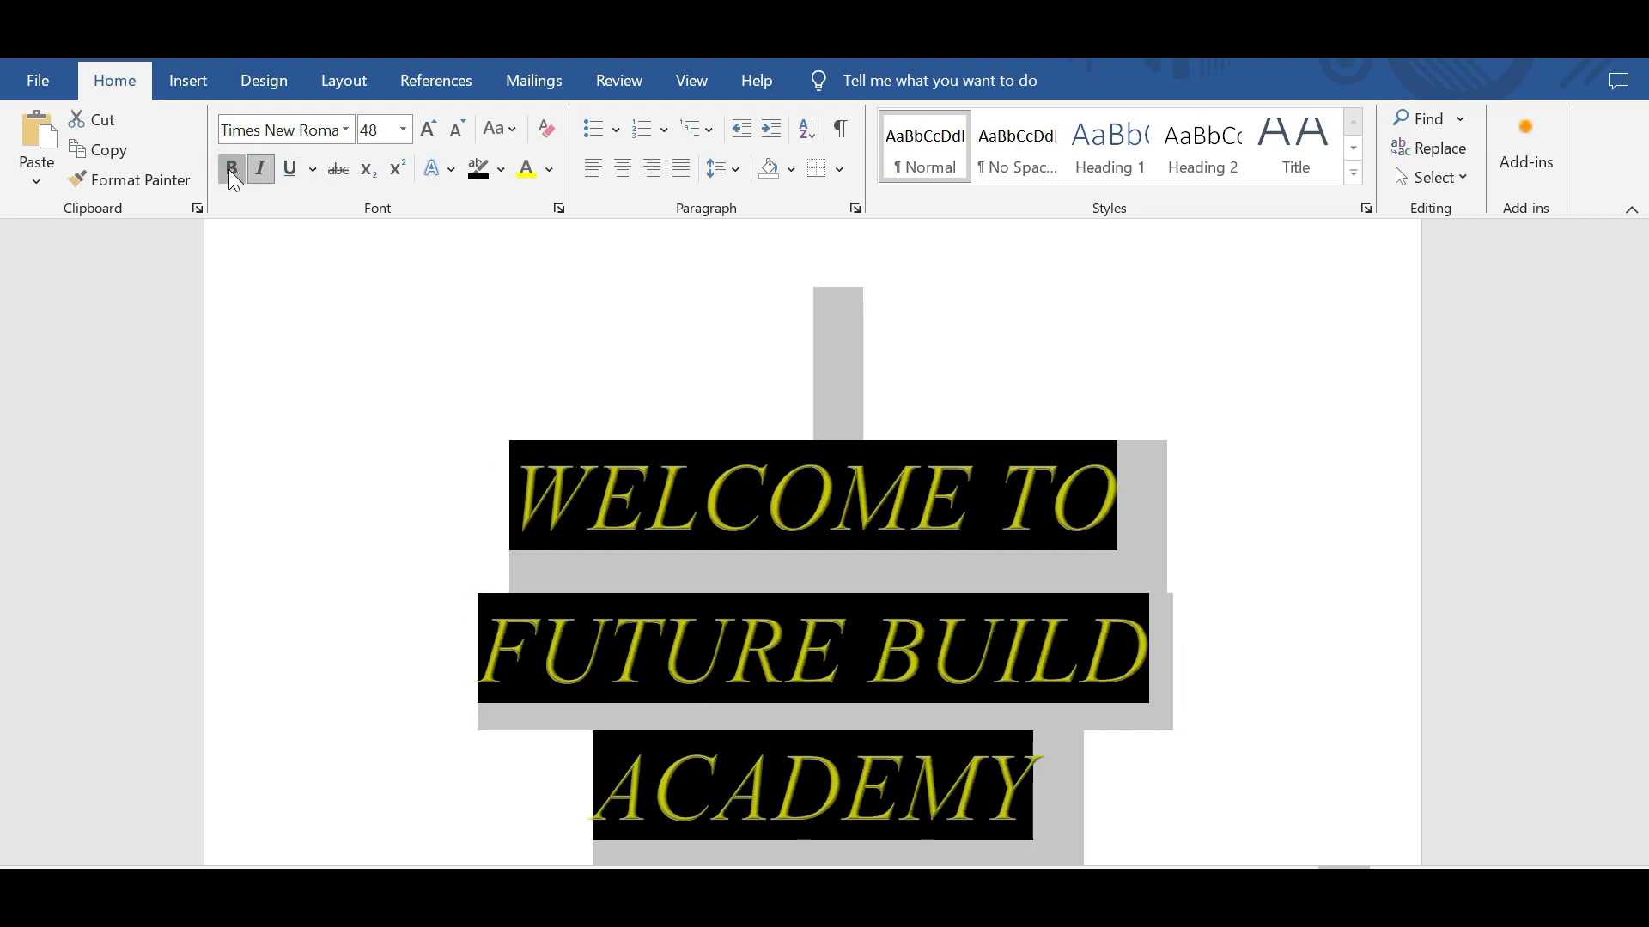
pyautogui.click(230, 169)
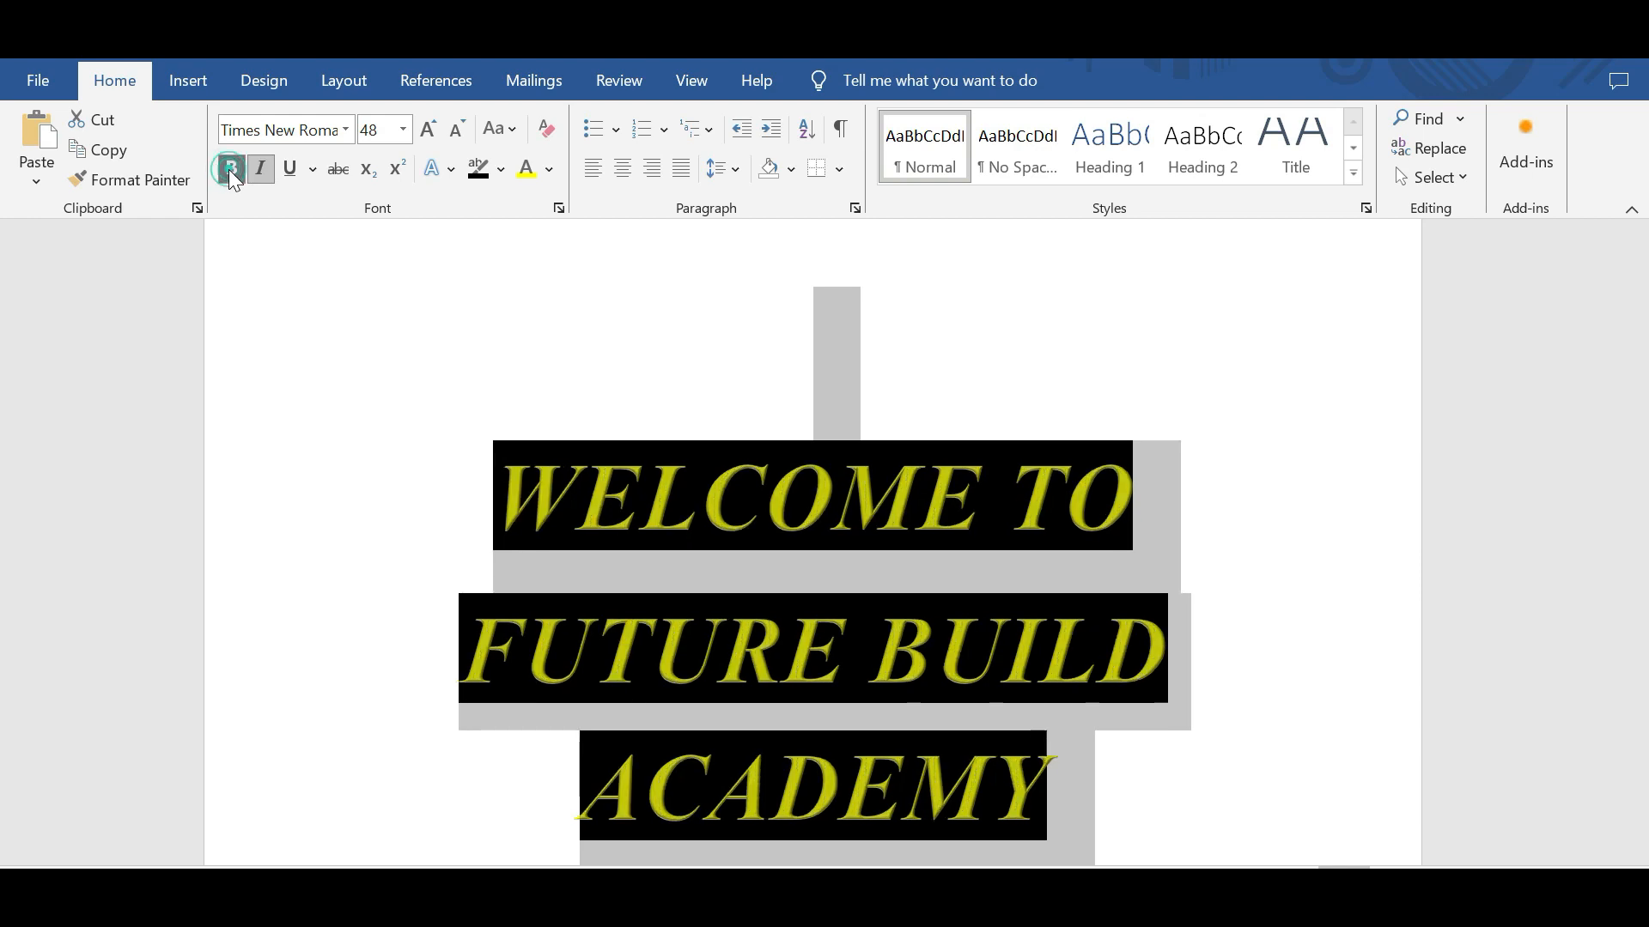
pyautogui.click(289, 169)
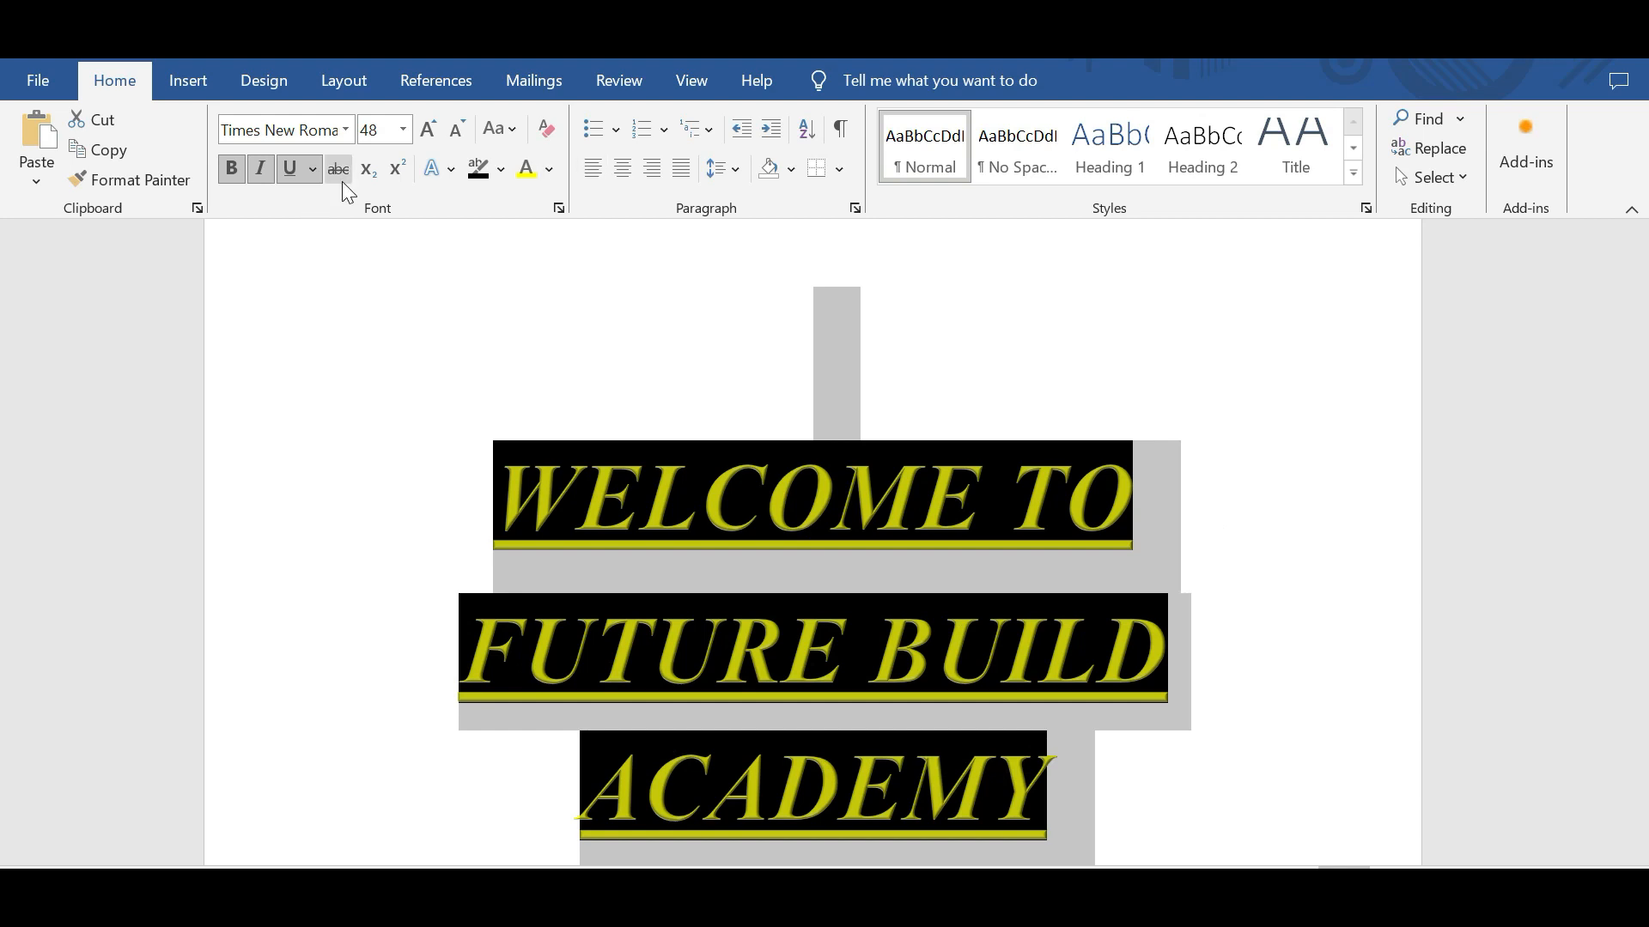
# Step: Try subscript and superscript on the selected welcome text, ending with subscript
pyautogui.click(367, 169)
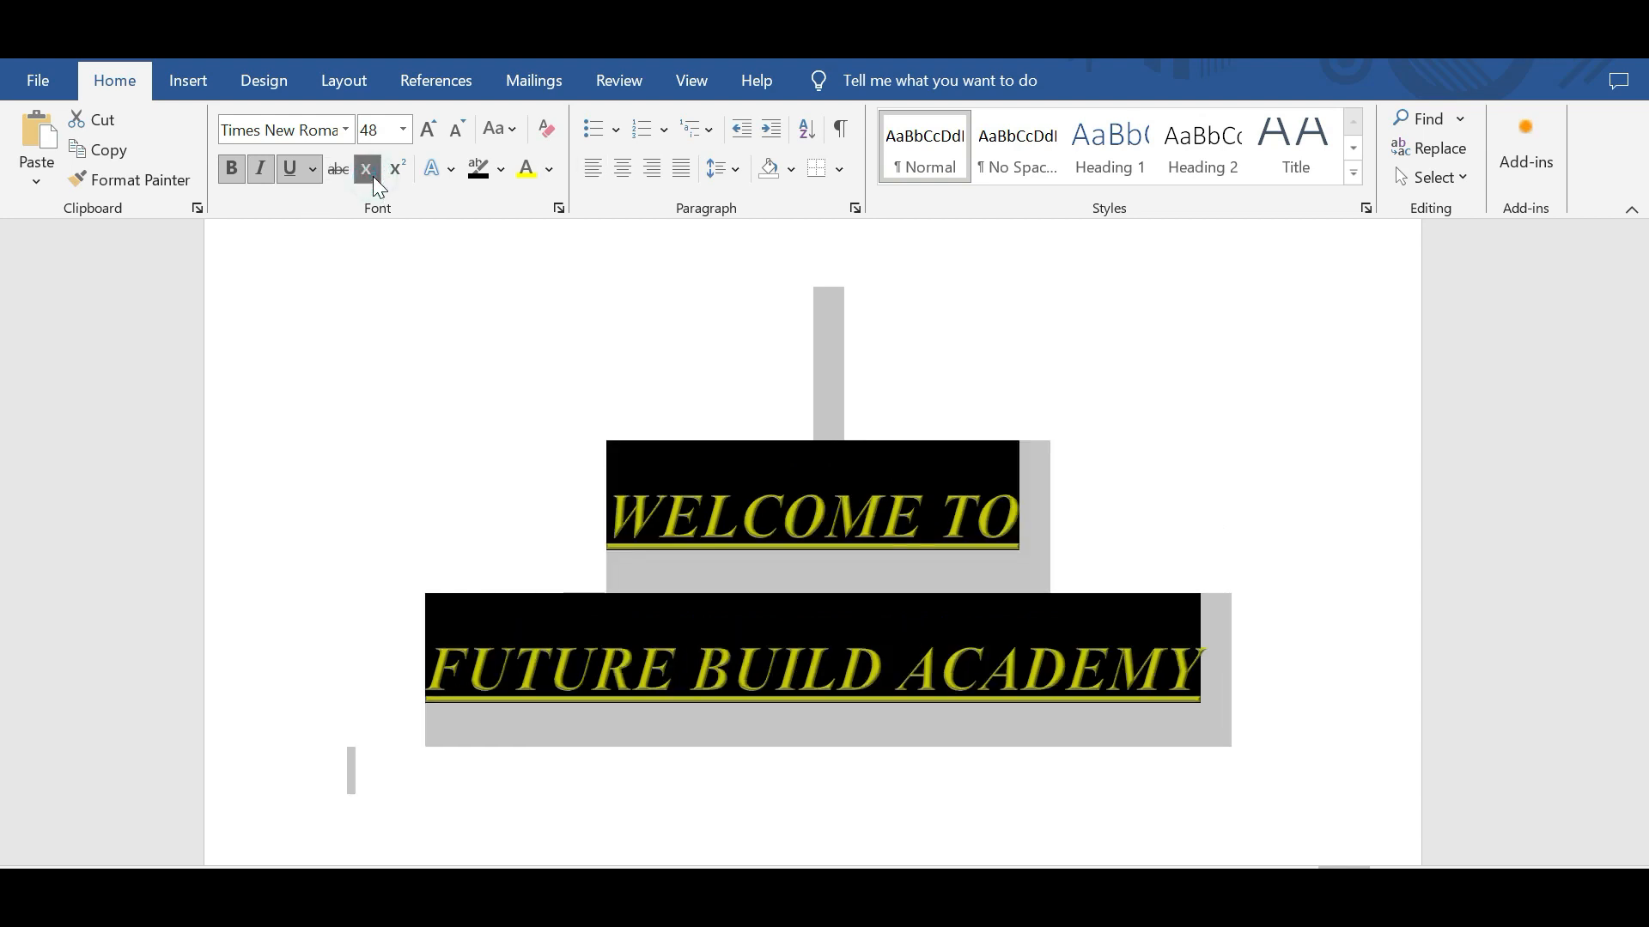
pyautogui.click(407, 175)
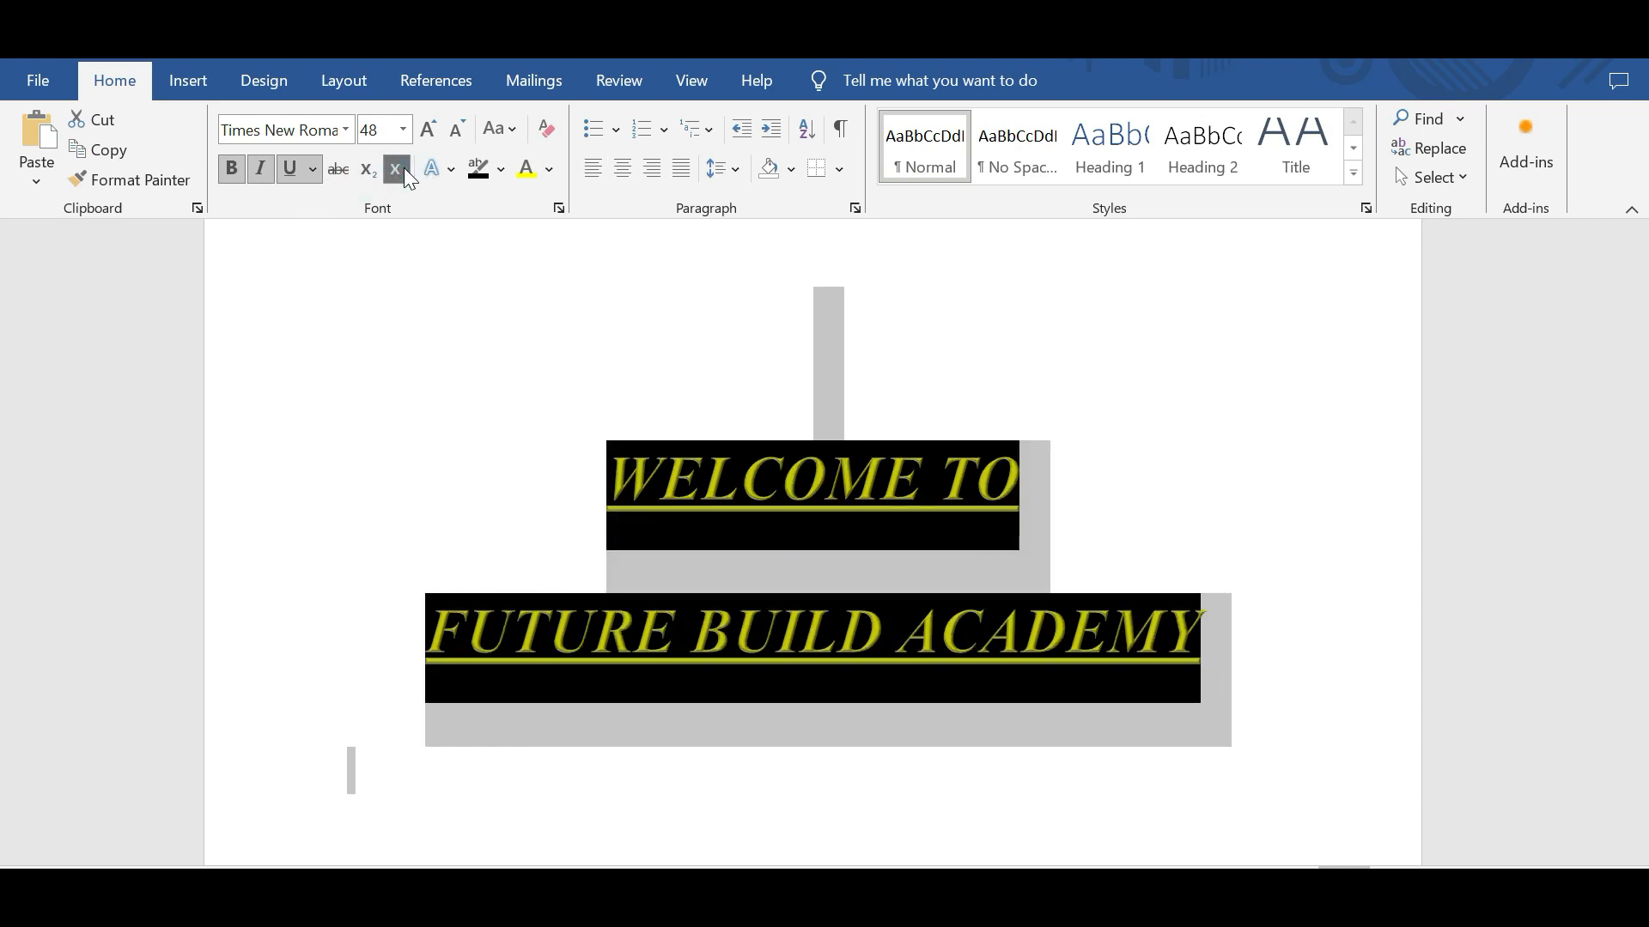
pyautogui.click(370, 175)
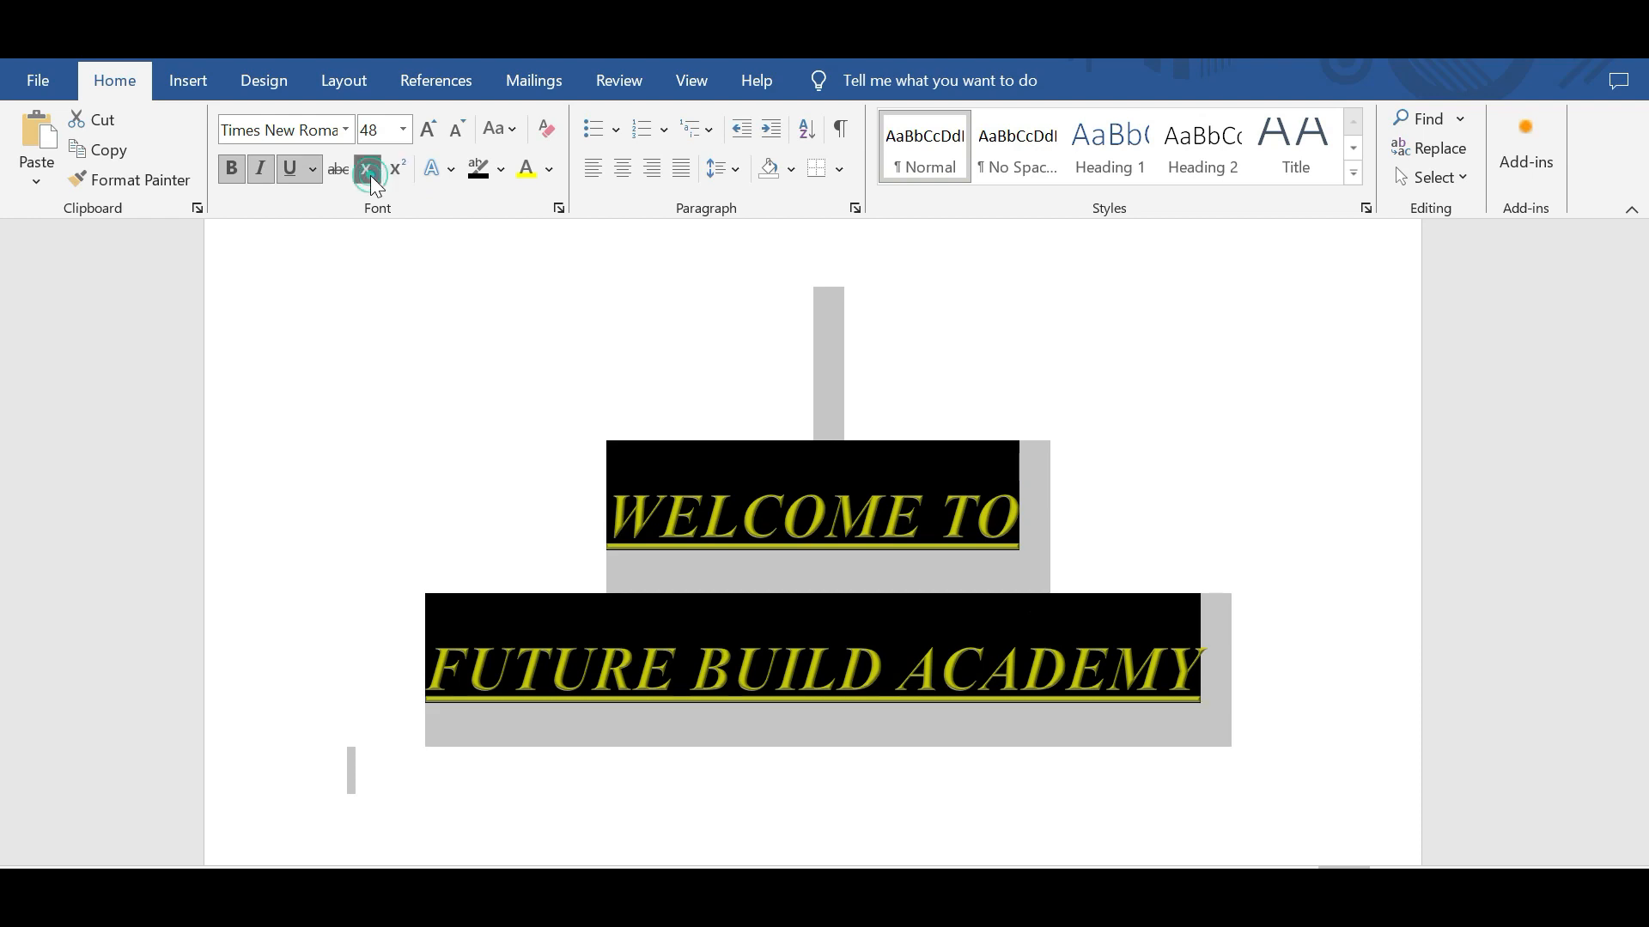
# Step: Remove the italics from the selected text, try superscript, and set it as bold, underlined text at the normal baseline
pyautogui.click(296, 173)
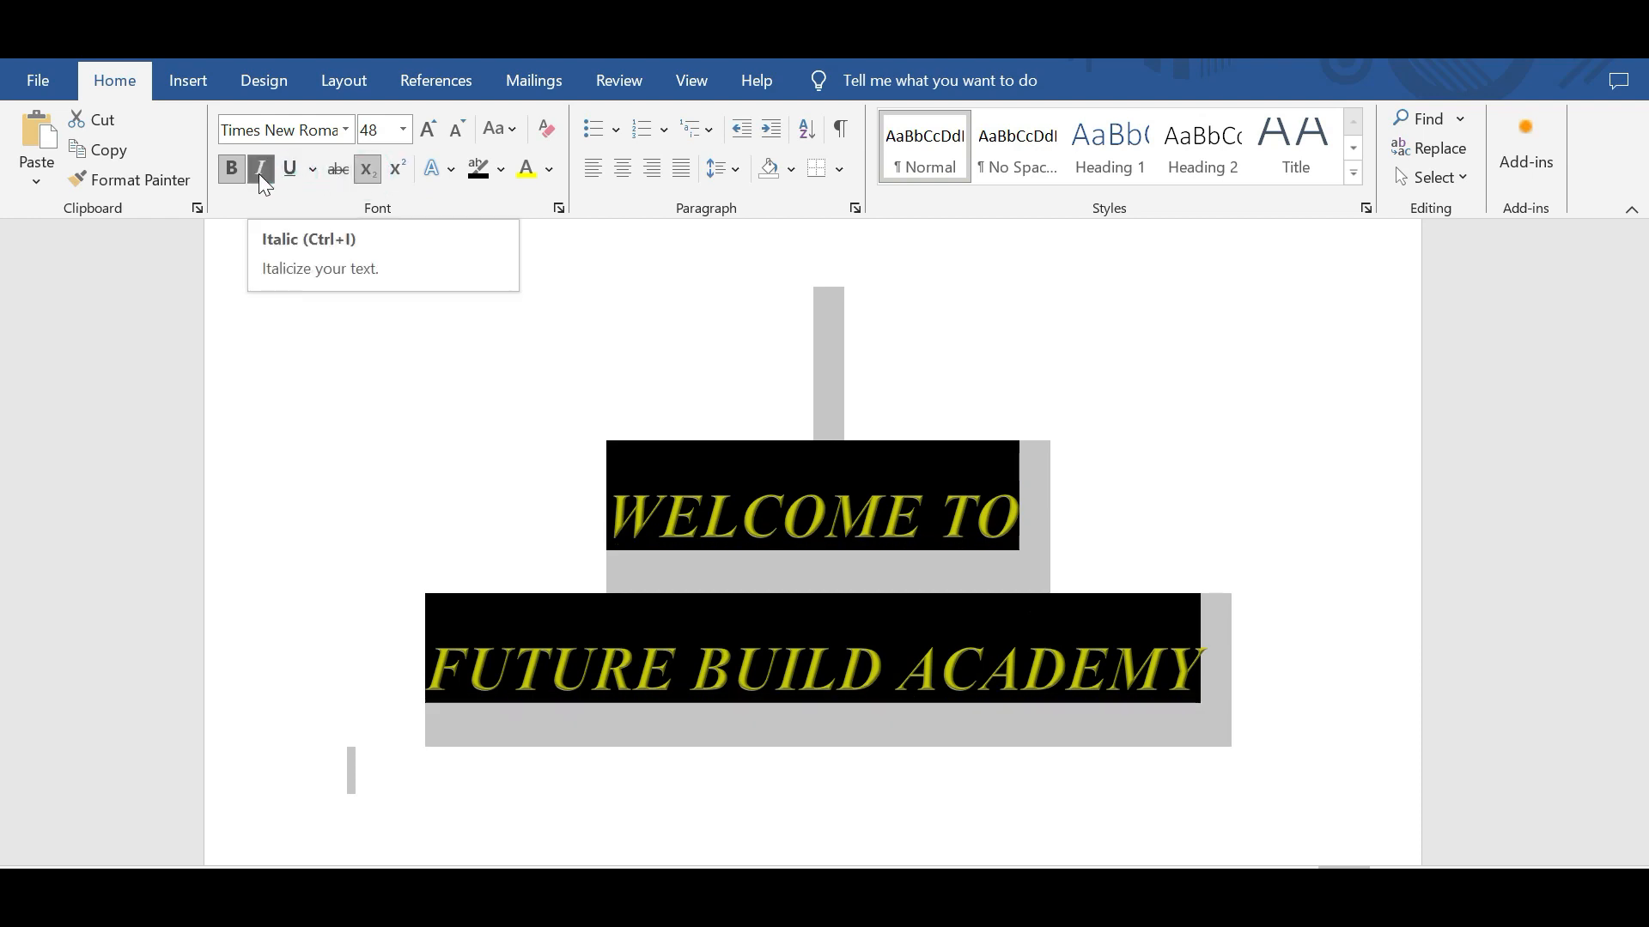
pyautogui.click(234, 170)
pyautogui.click(269, 168)
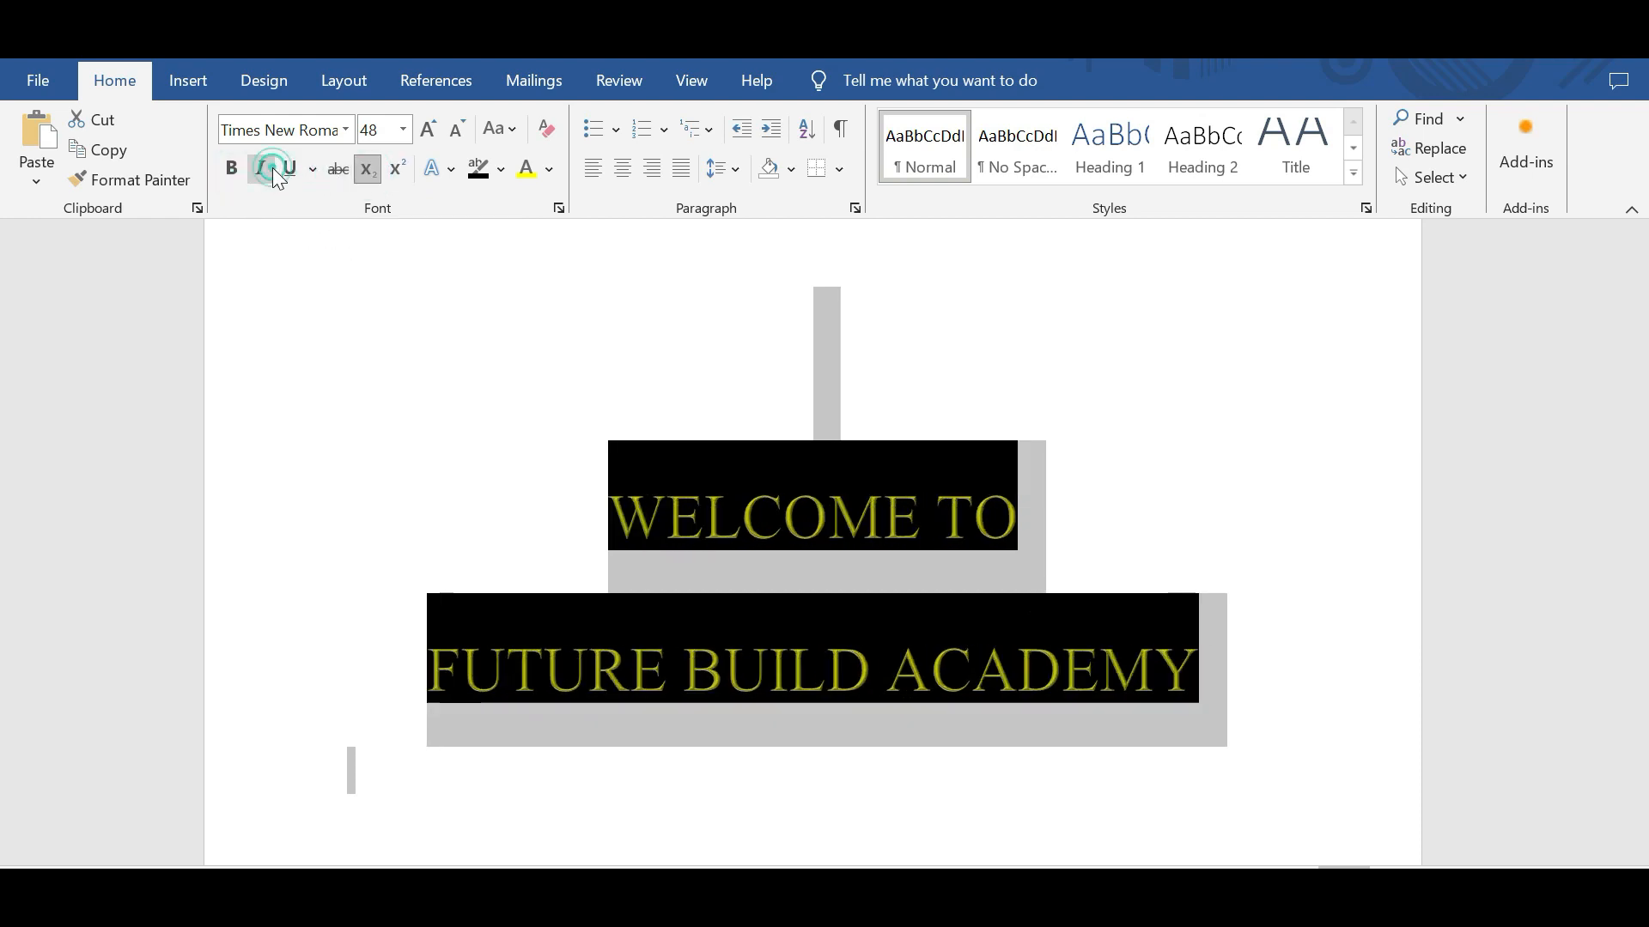
pyautogui.click(234, 168)
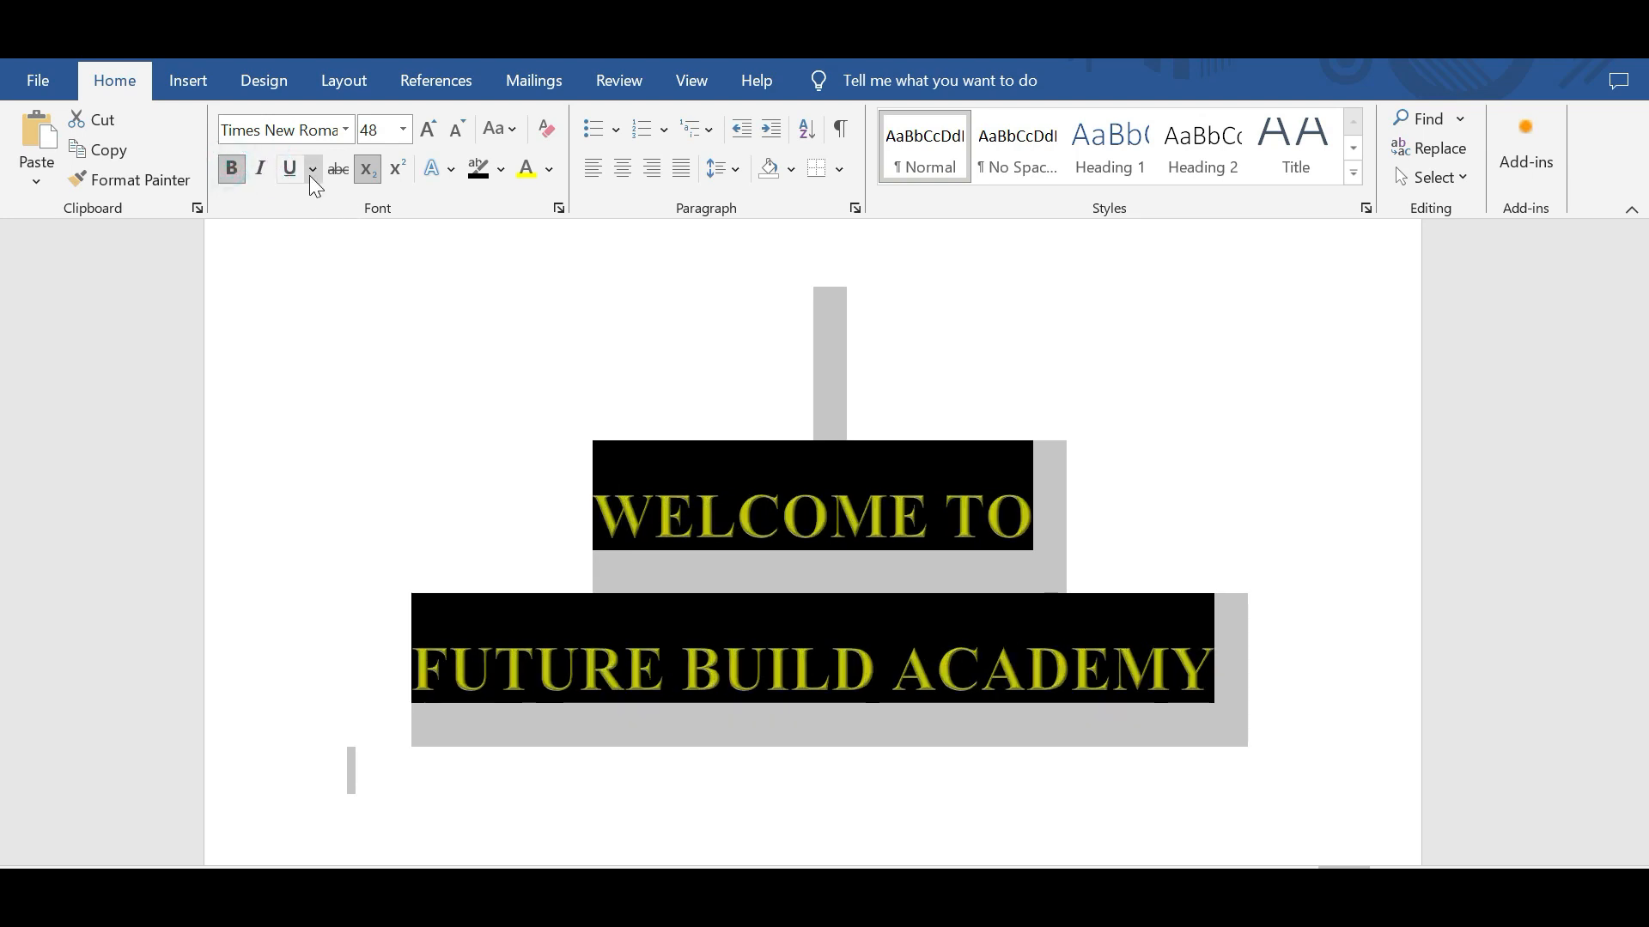
pyautogui.click(396, 170)
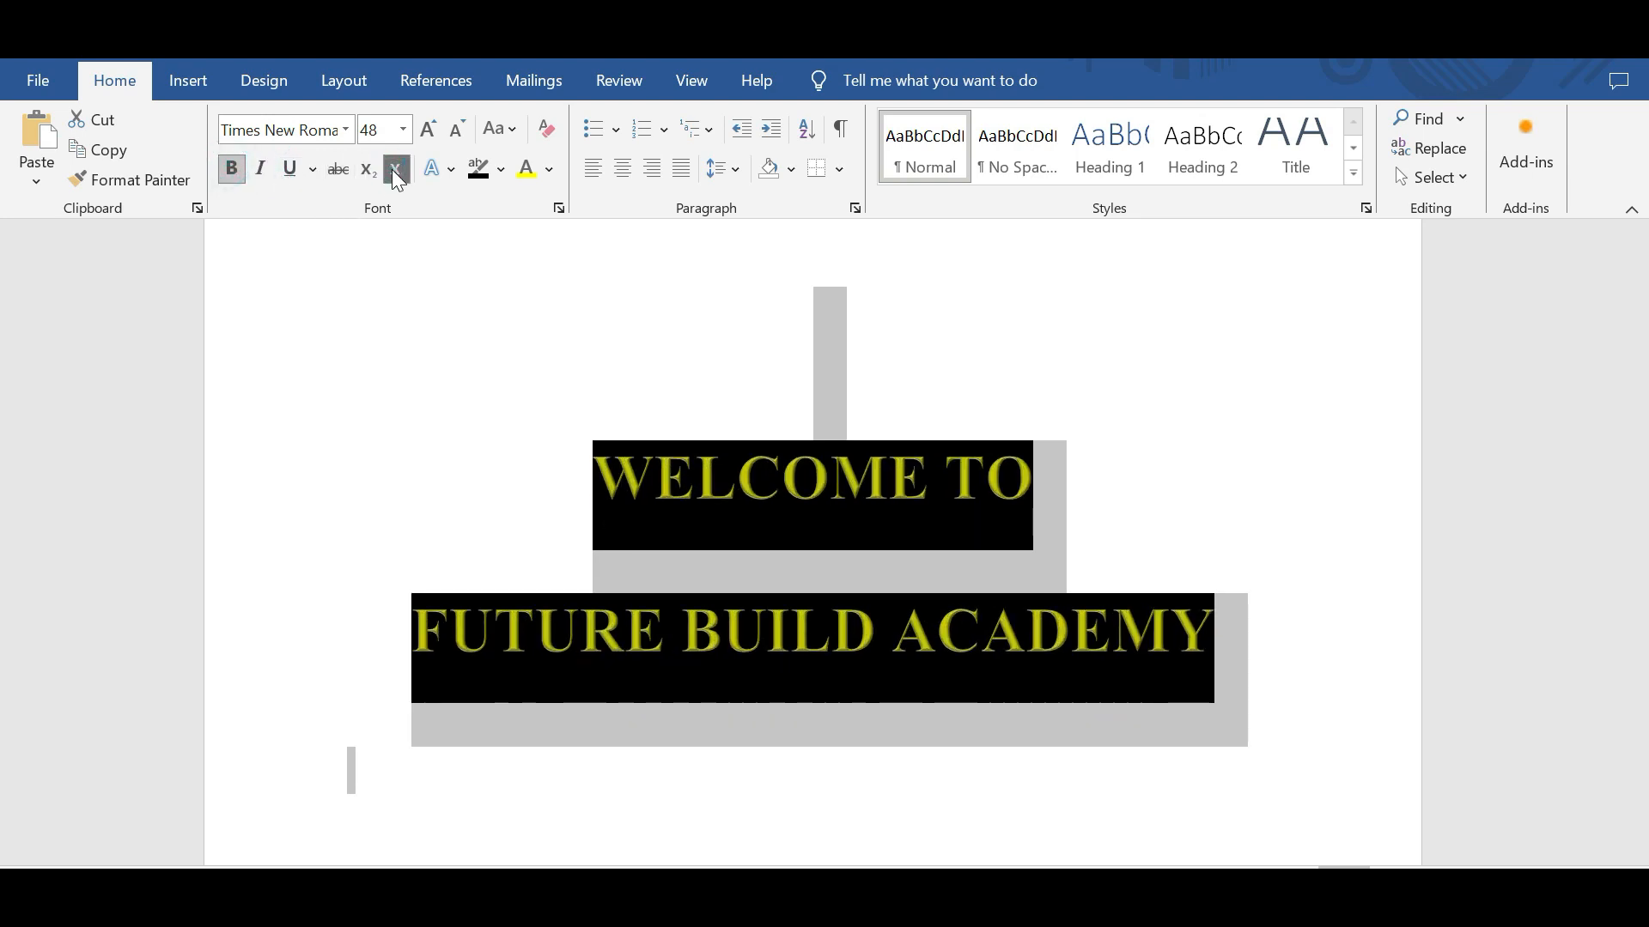
pyautogui.click(393, 170)
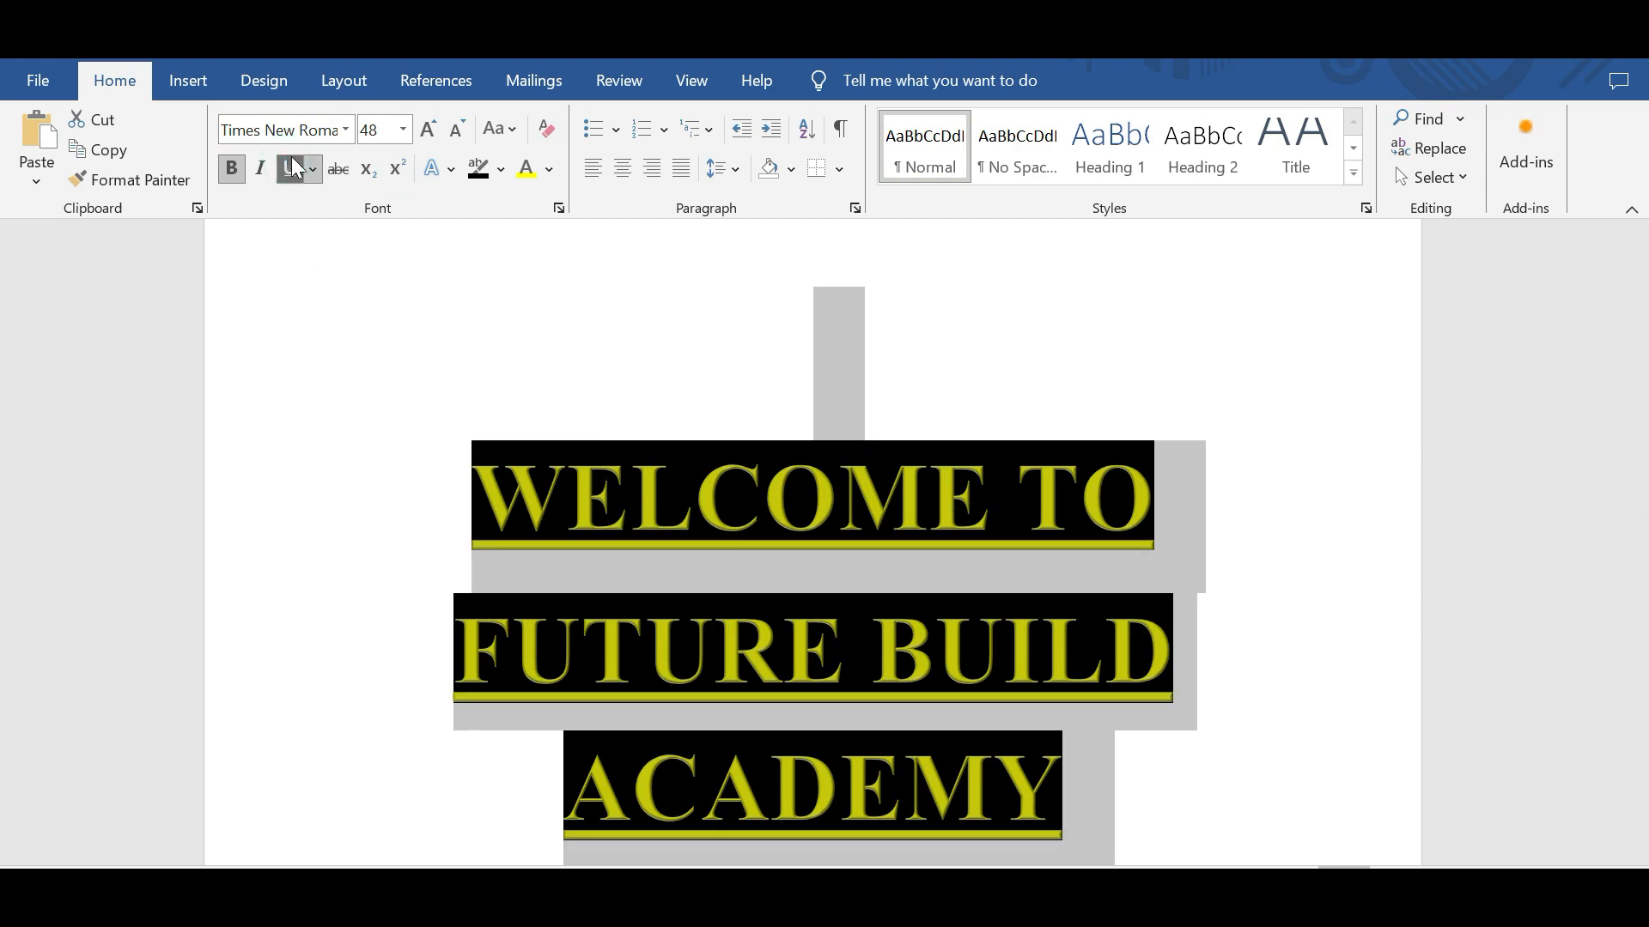
pyautogui.click(548, 169)
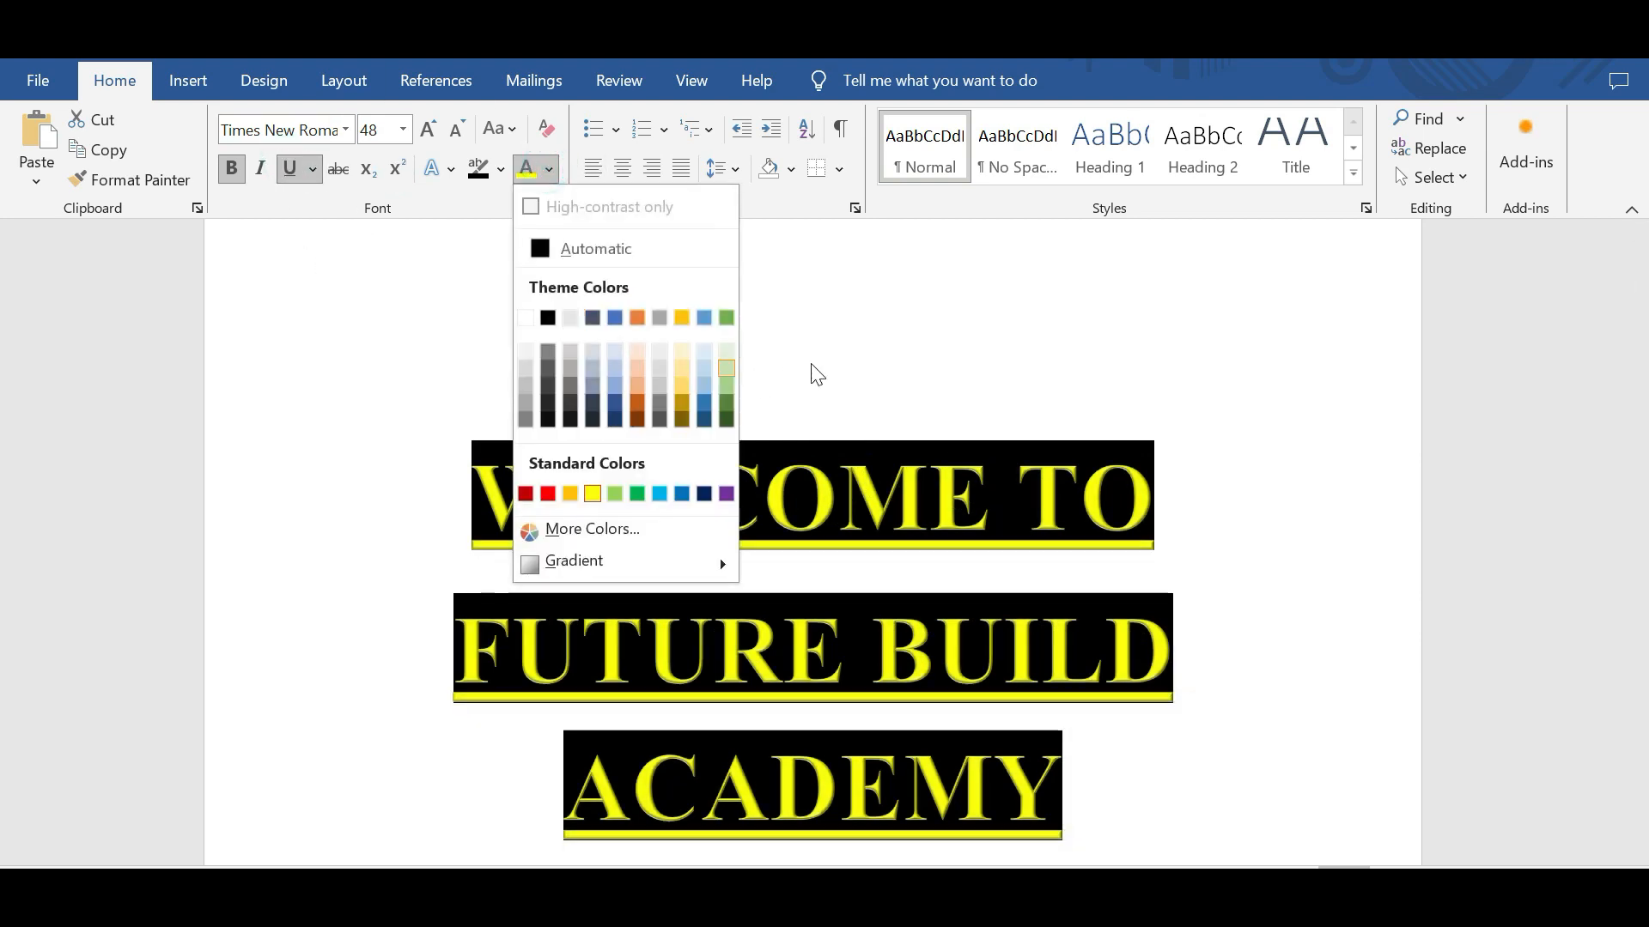
pyautogui.click(812, 361)
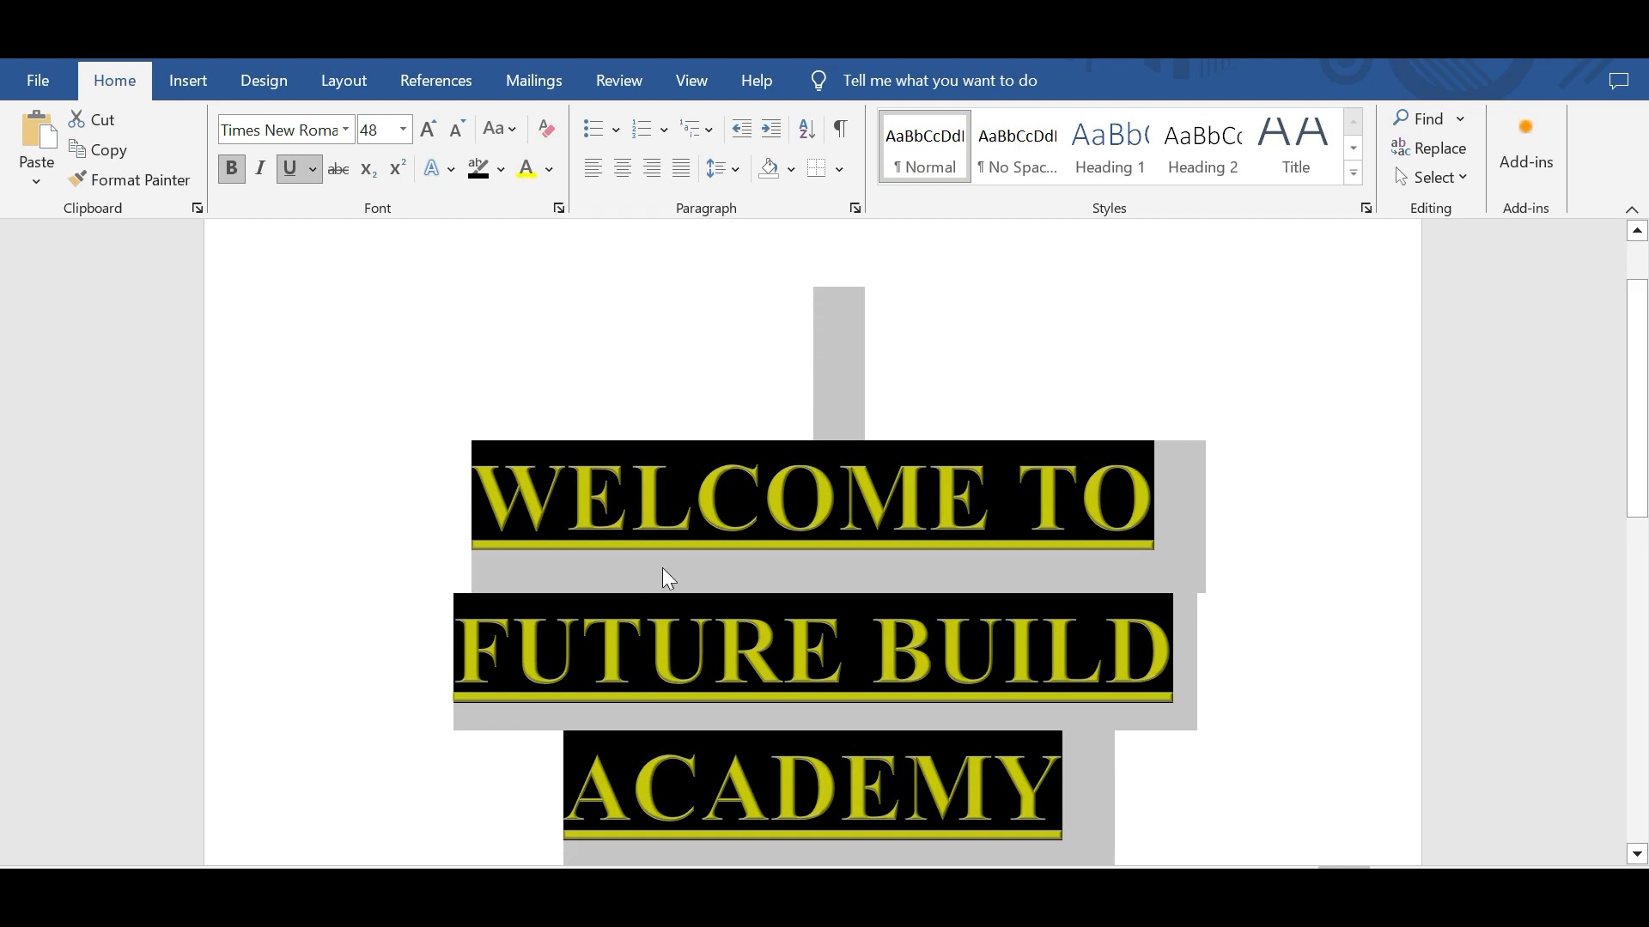
pyautogui.click(653, 419)
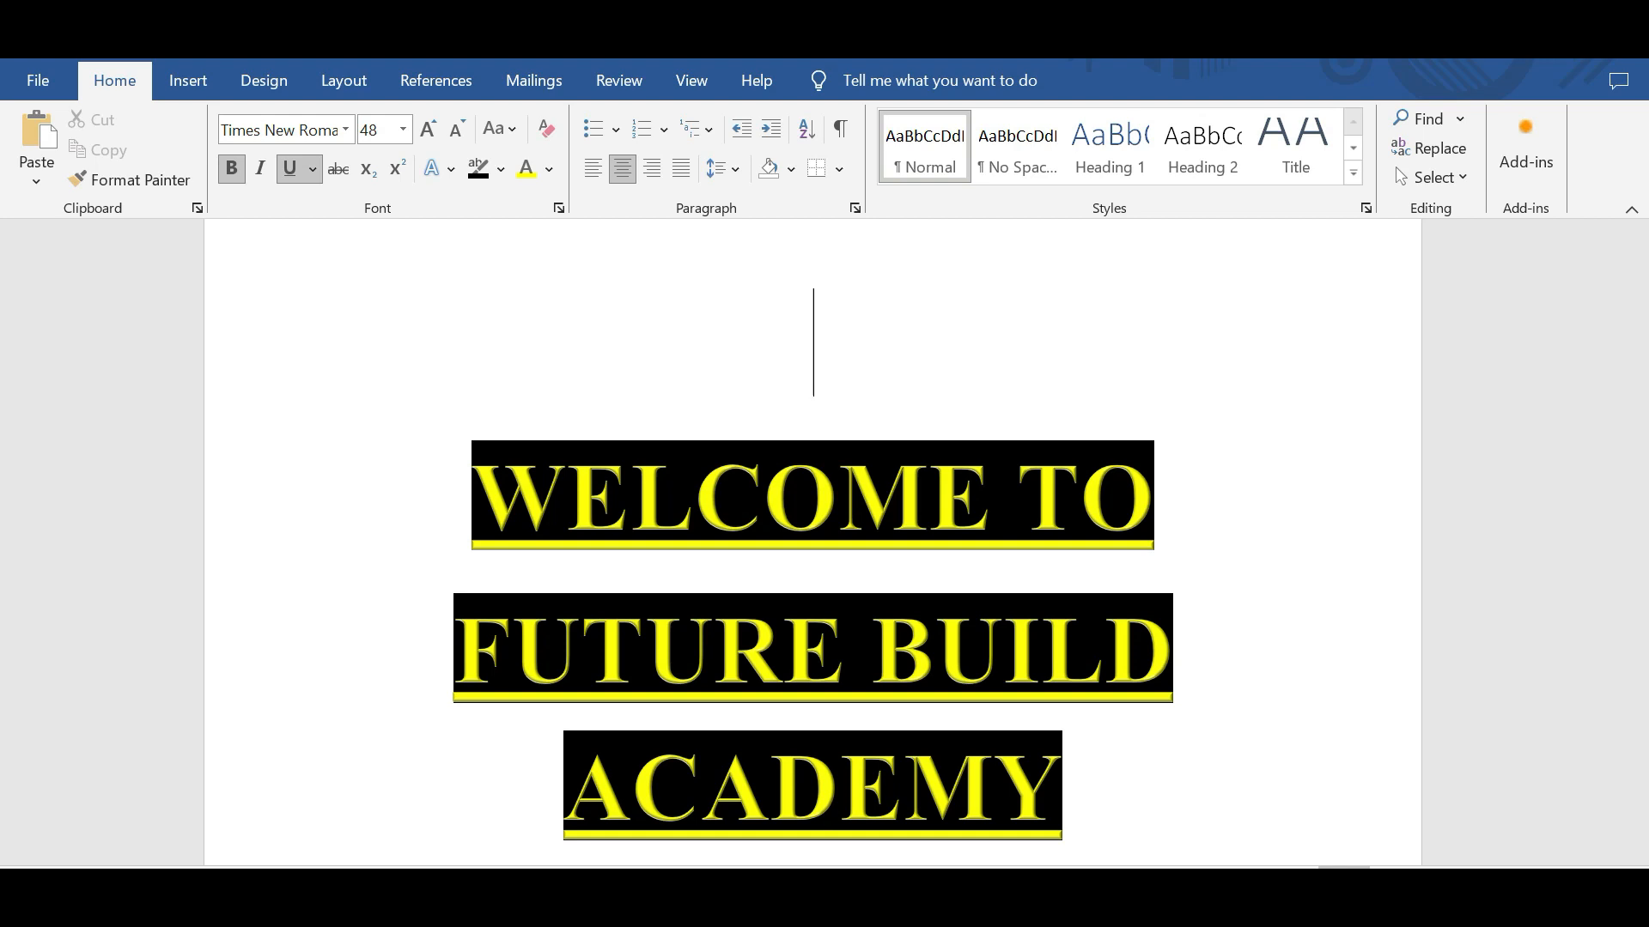
# Step: Select the whole text, try subscript and superscript on it, and format it as bold, italic and underlined at the normal baseline
pyautogui.hotkey('ctrl', 'a')
pyautogui.hotkey('ctrl', 'b')
pyautogui.hotkey('ctrl', '=')
pyautogui.hotkey('ctrl', 'i')
pyautogui.hotkey('ctrl', 'b')
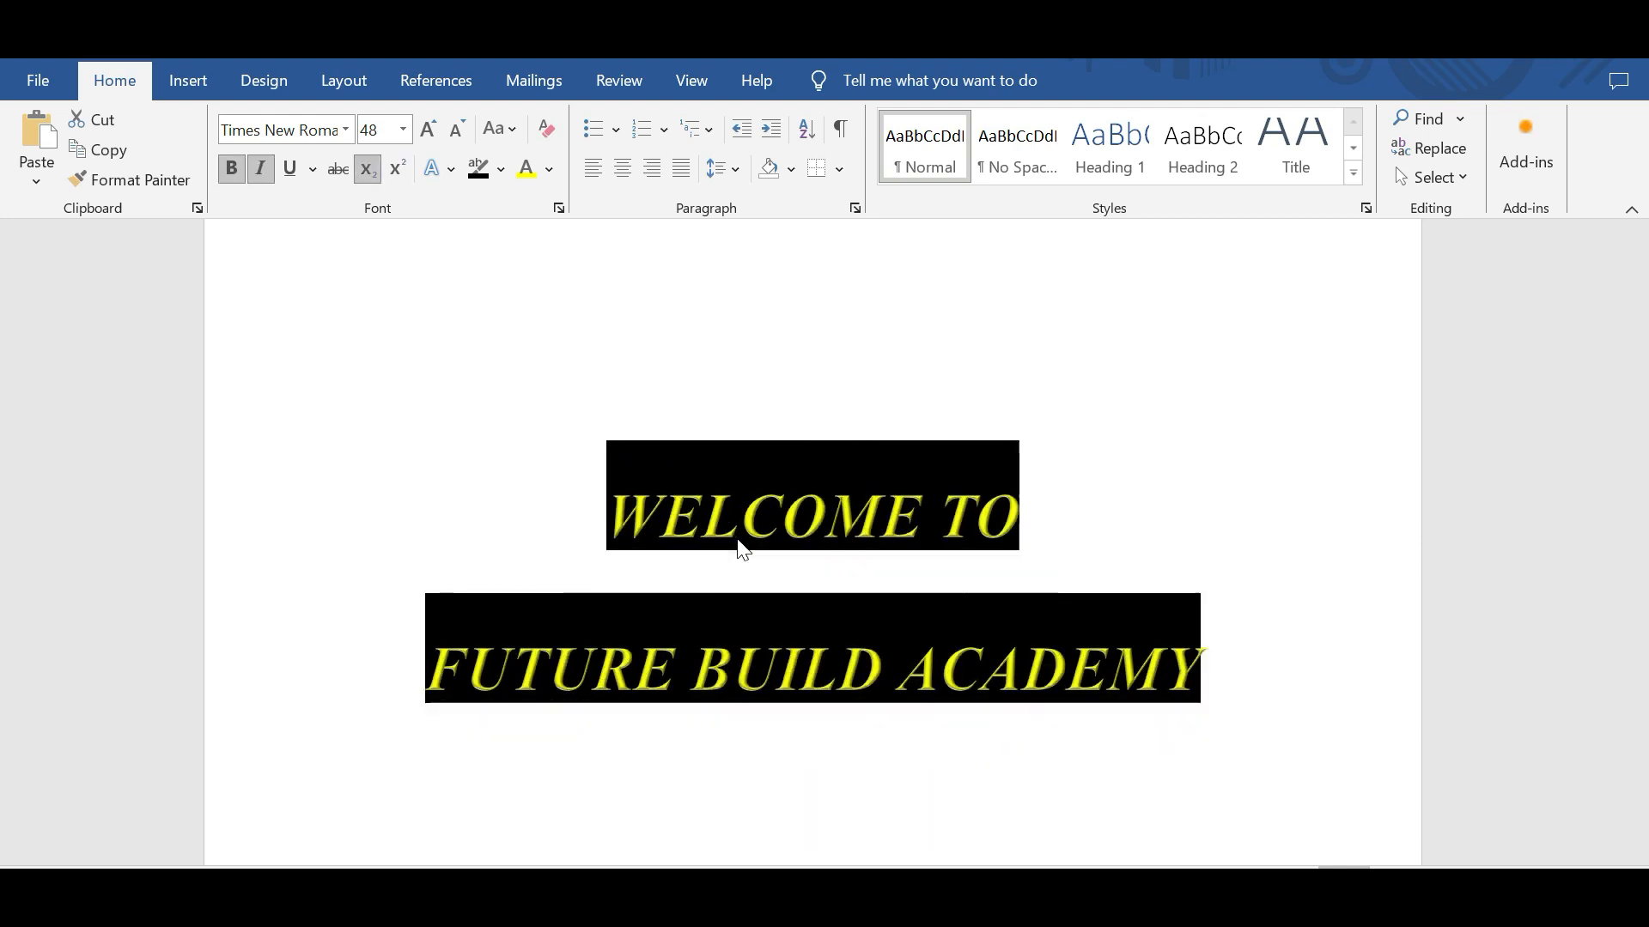
pyautogui.hotkey('ctrl', 'u')
pyautogui.hotkey('ctrl', 'shift', '=')
pyautogui.hotkey('ctrl', 'shift', '=')
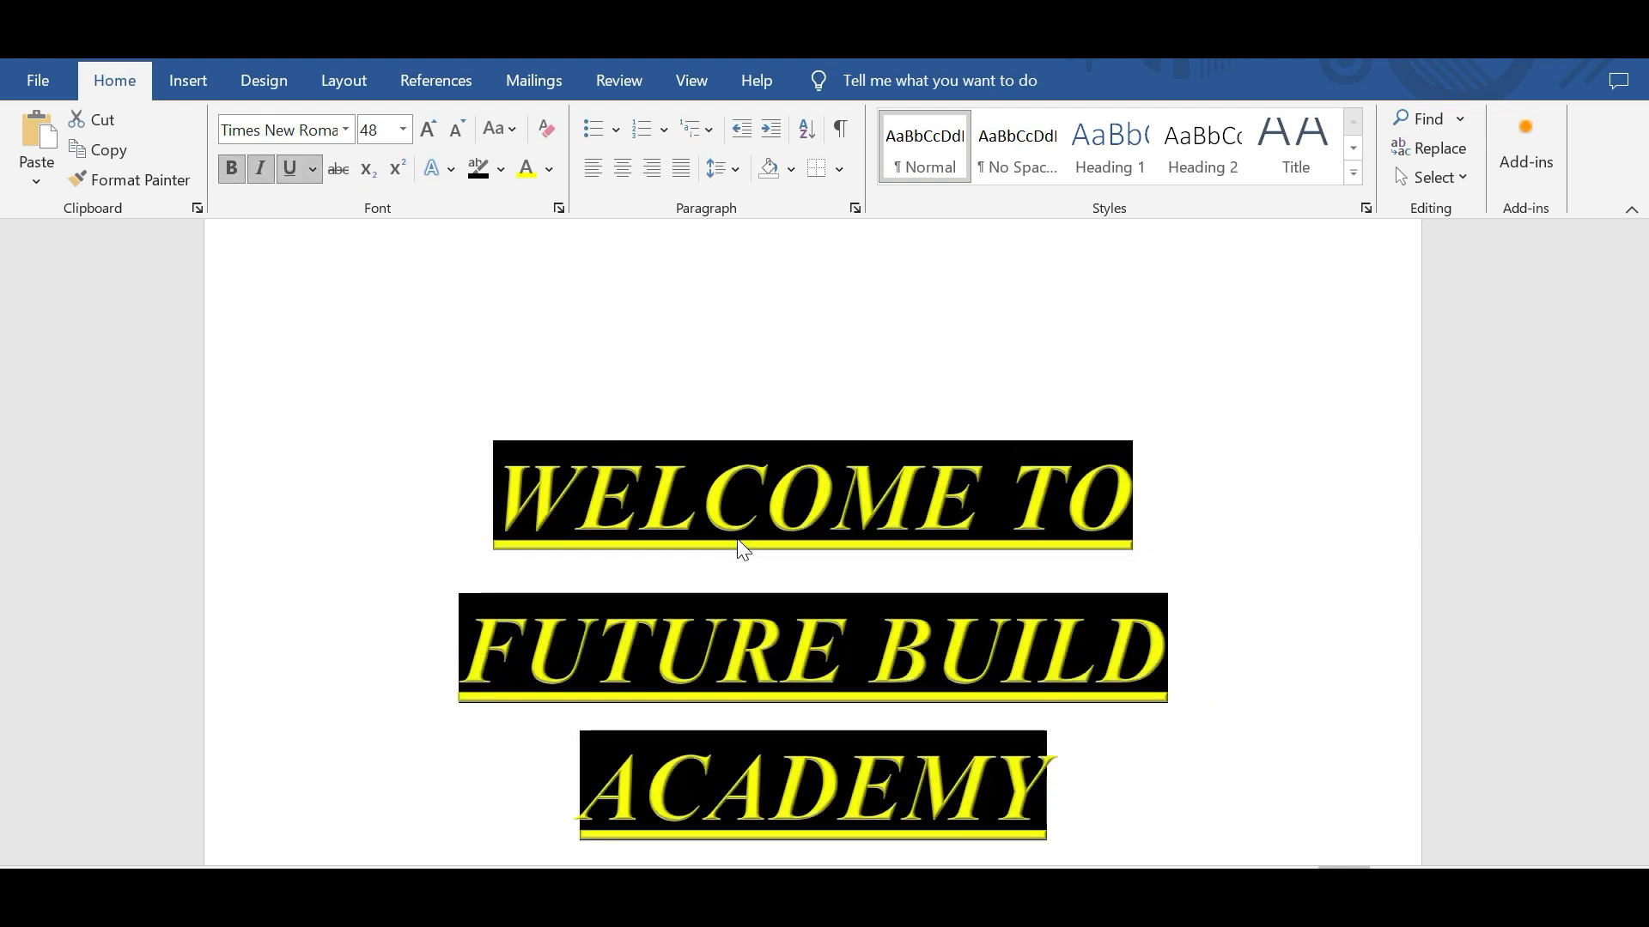
# Step: Return the whole text to bold, centred gold lettering without italics, underline or black highlight, and deselect it
pyautogui.hotkey('ctrl', 'b')
pyautogui.hotkey('ctrl', 'u')
pyautogui.hotkey('ctrl', 'i')
pyautogui.hotkey('ctrl', 'e')
pyautogui.hotkey('ctrl', 'b')
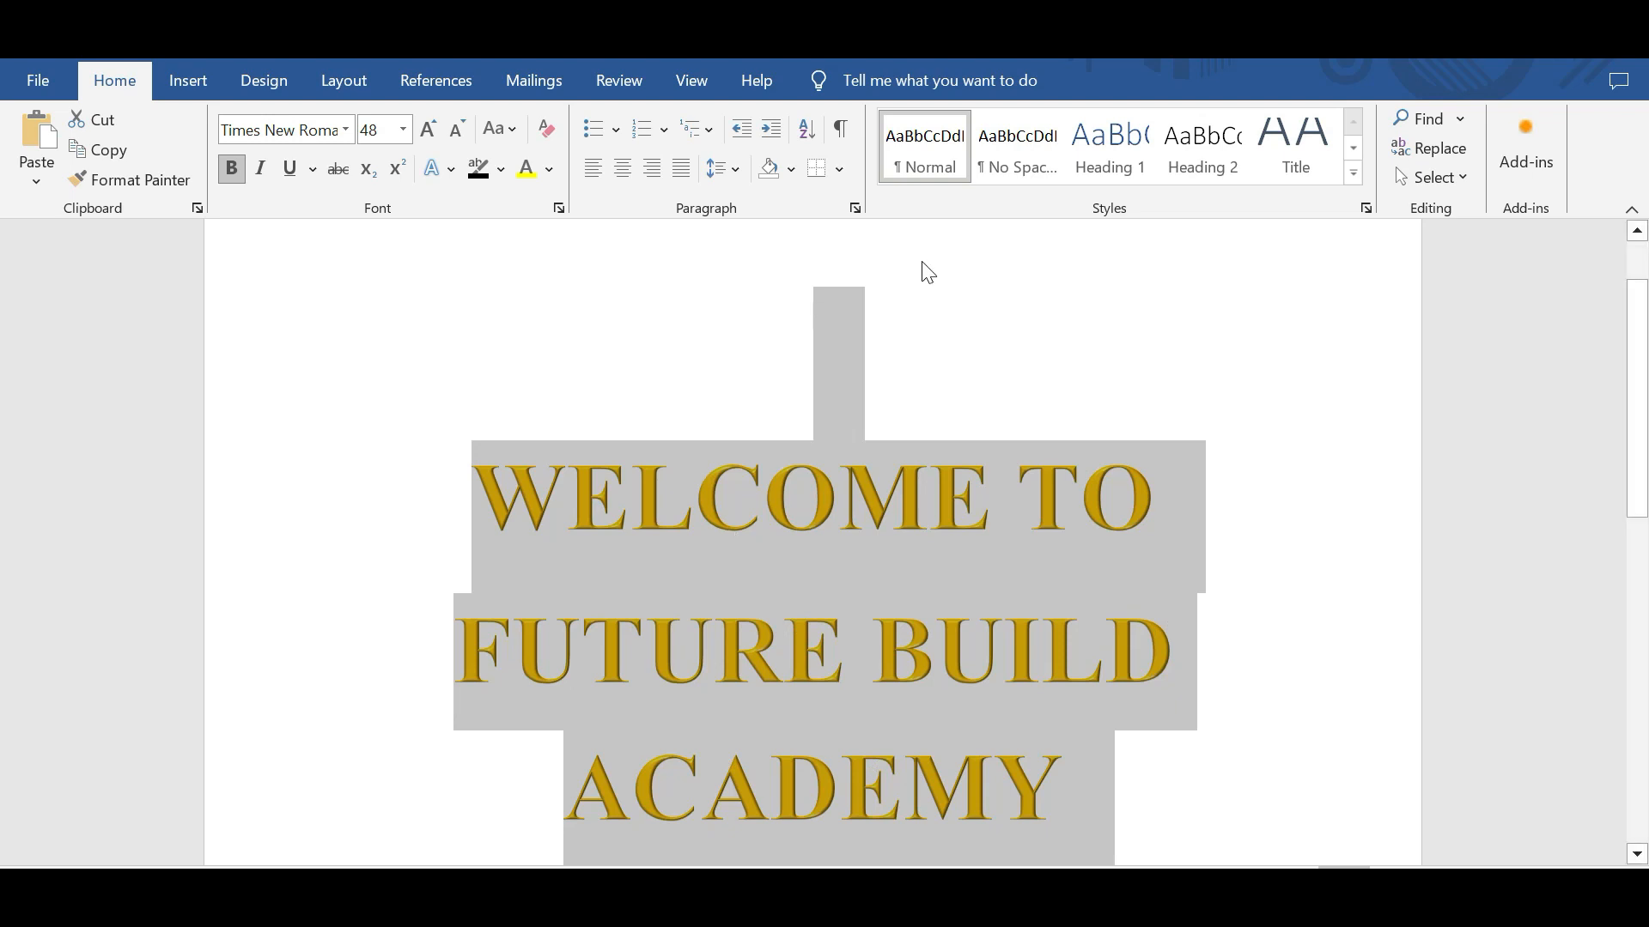
pyautogui.click(1026, 335)
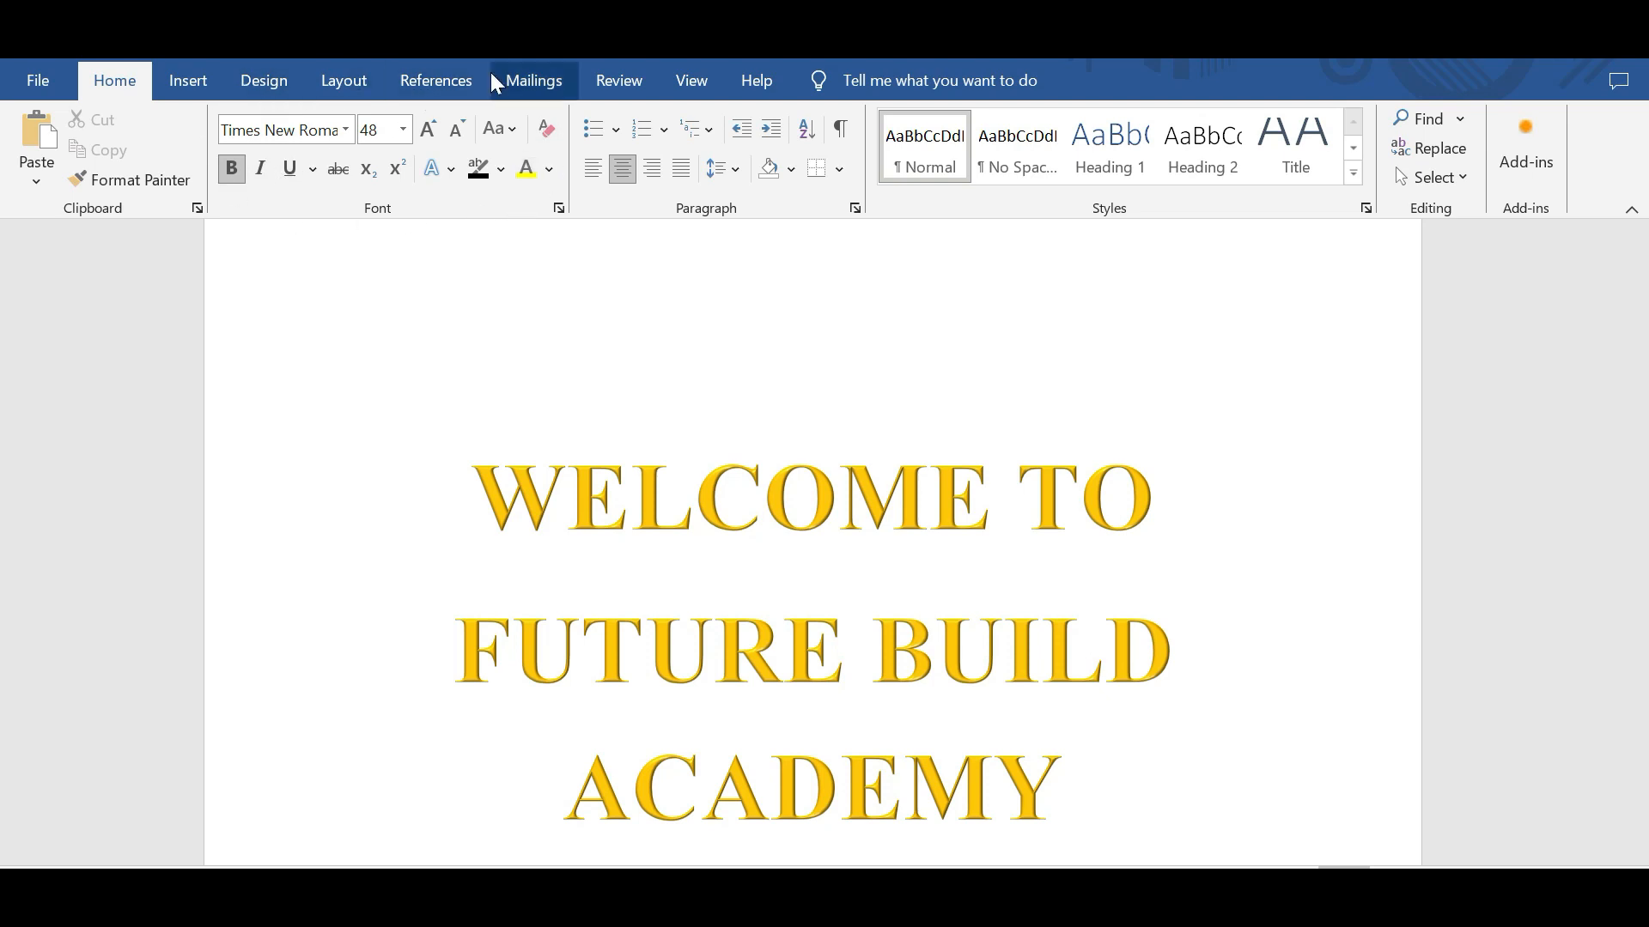
pyautogui.click(346, 130)
pyautogui.click(405, 135)
pyautogui.click(406, 135)
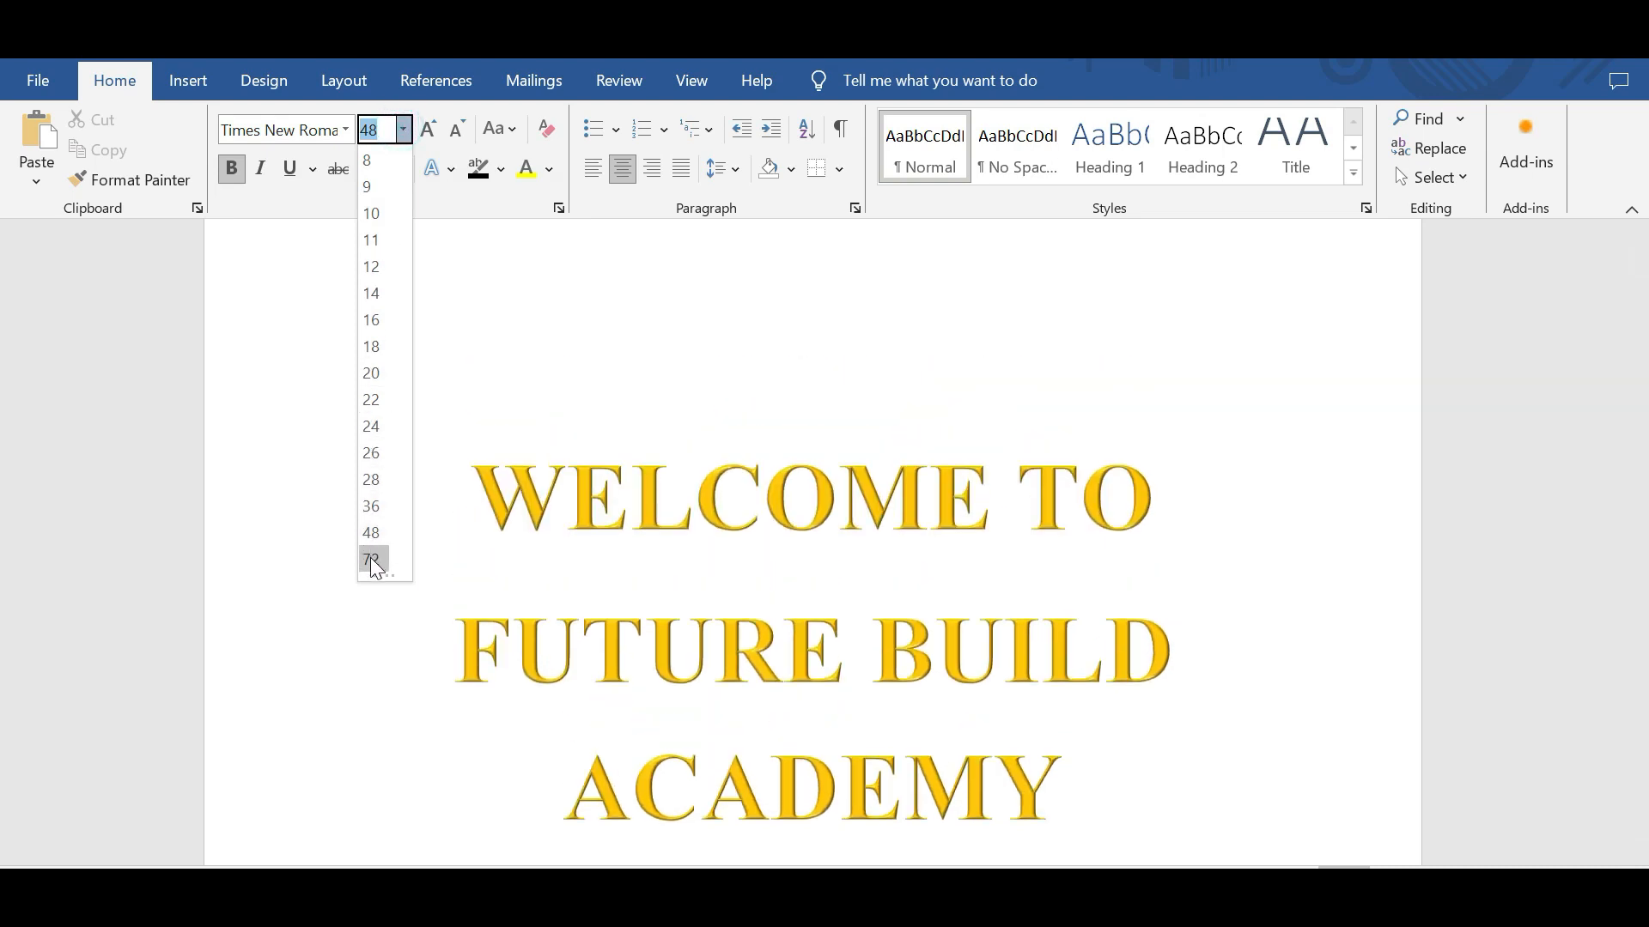
# Step: Write "Thank you" in bold, italic and underlined on the empty line above the welcome text
pyautogui.click(223, 171)
pyautogui.click(260, 169)
pyautogui.click(287, 170)
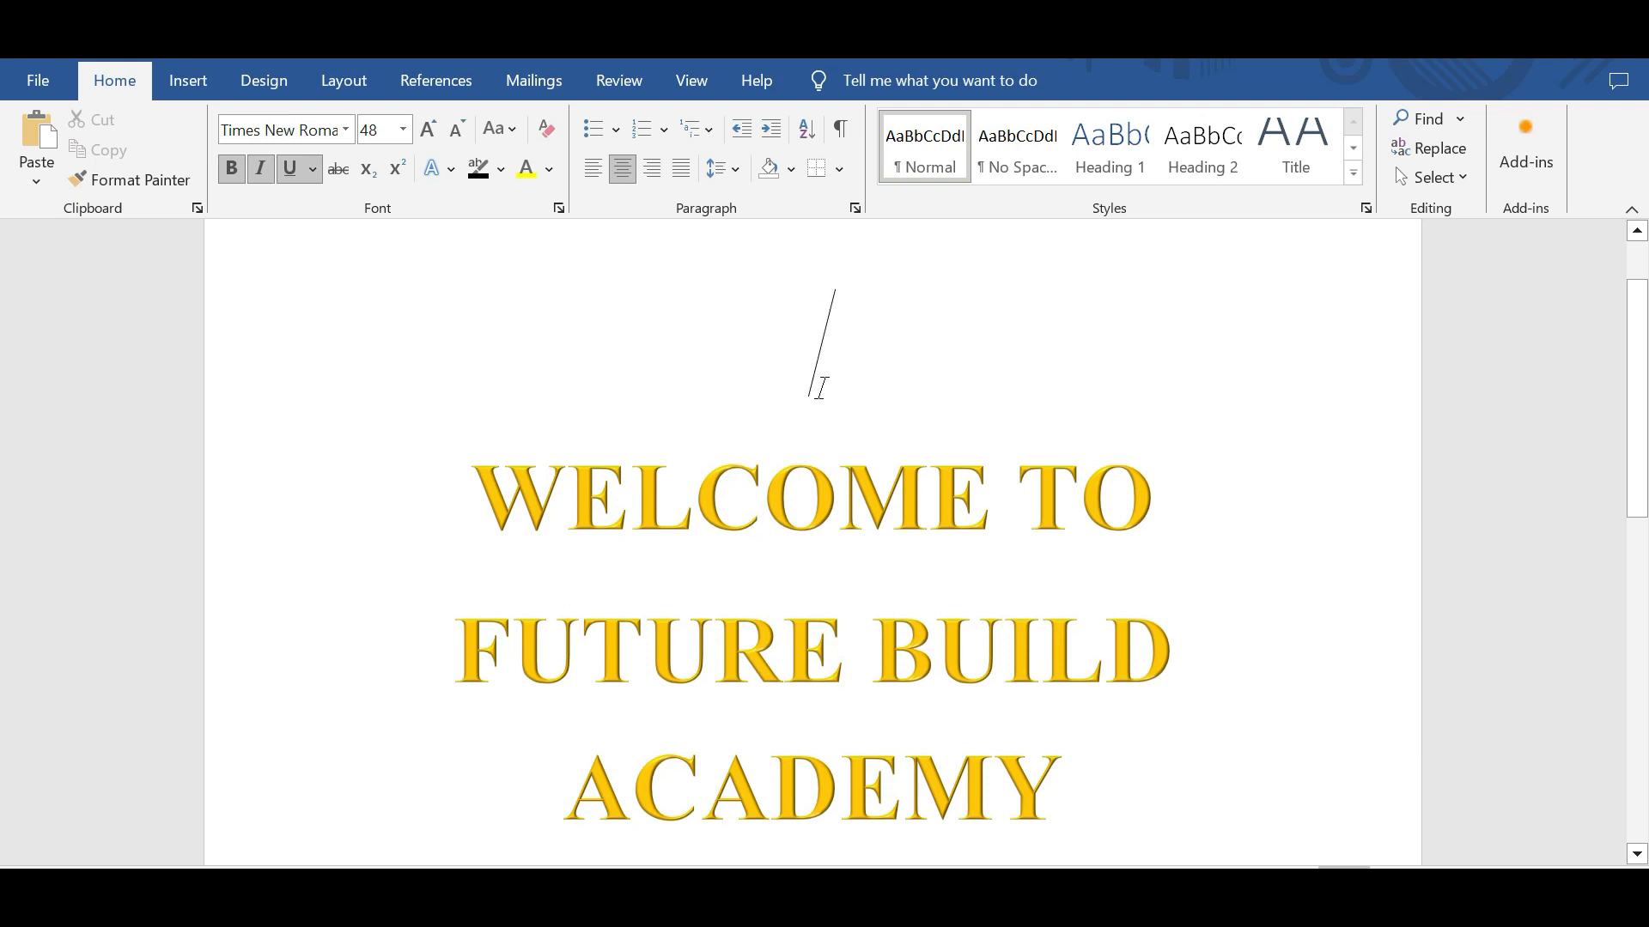
pyautogui.write('th')
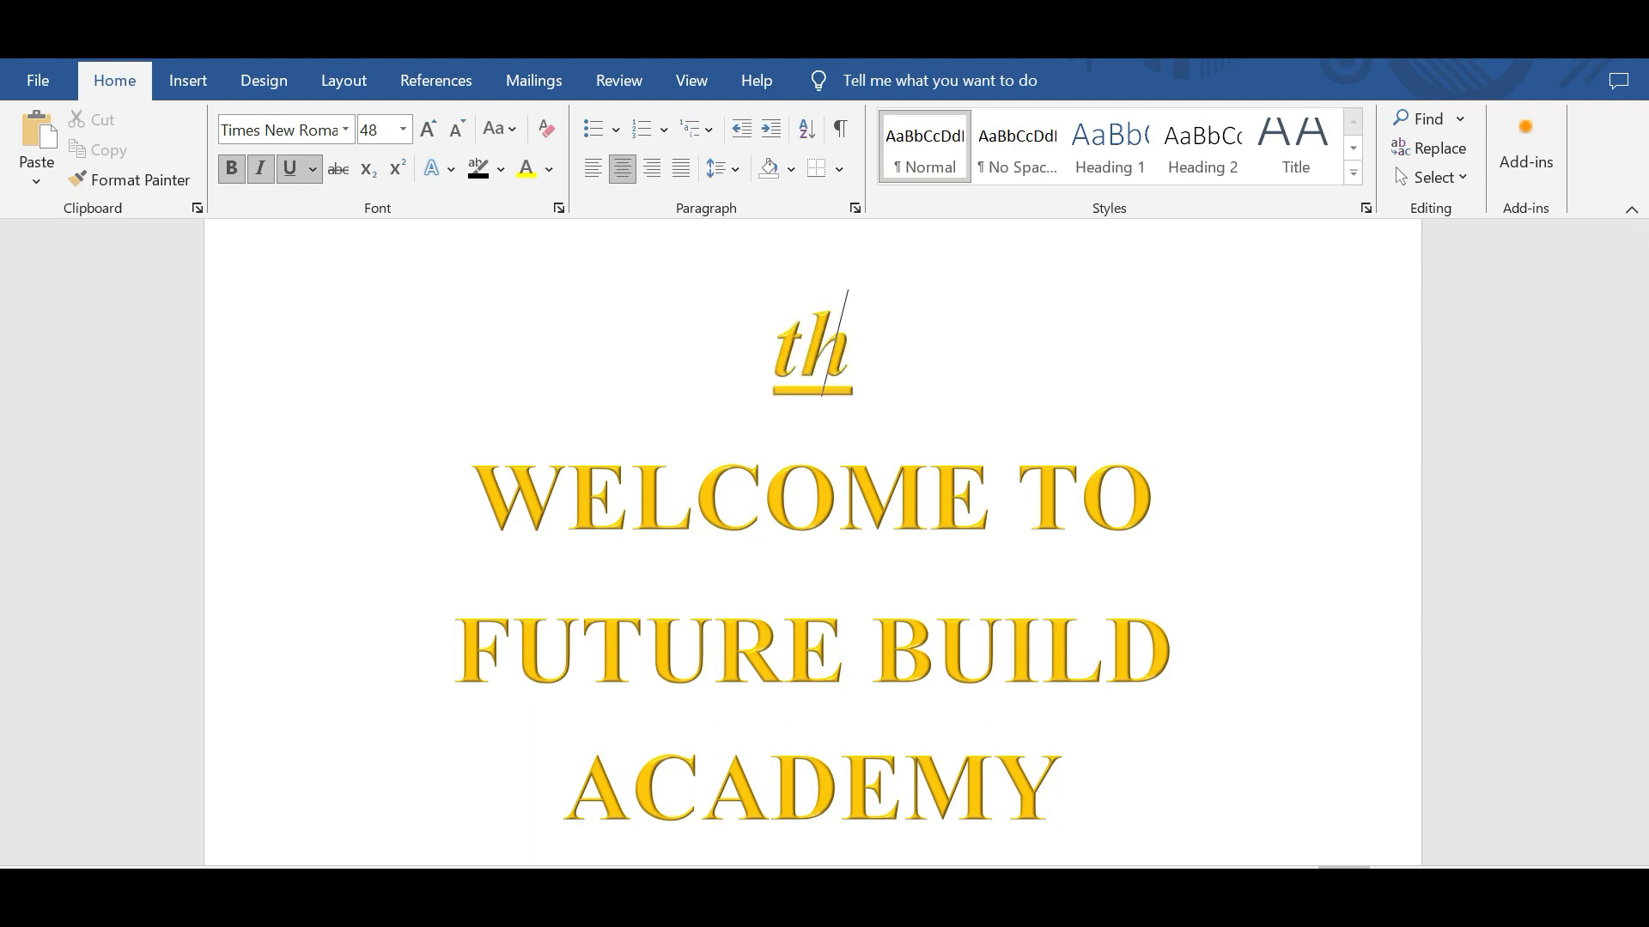
pyautogui.write('ank you')
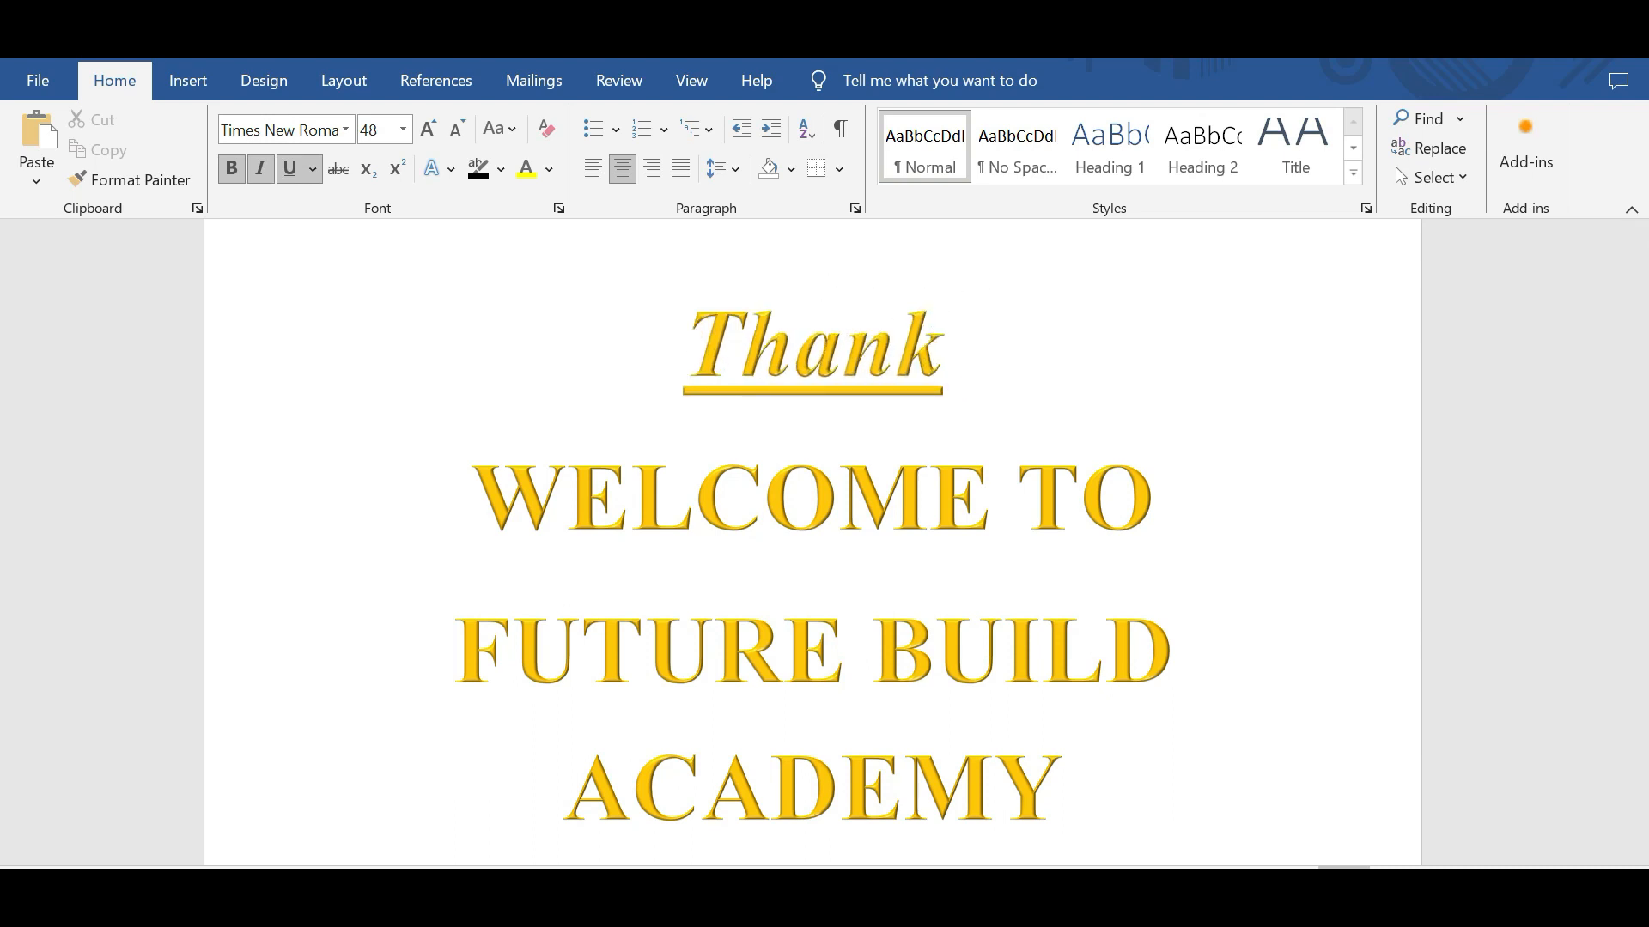